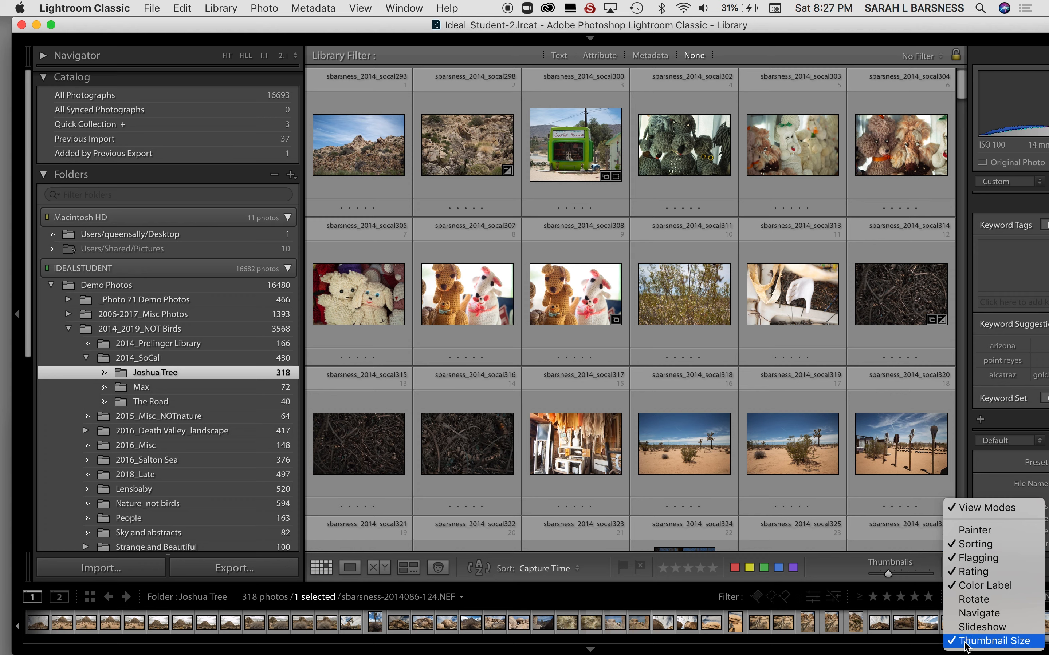
Hide the Sorting controls on the toolbar, show them again, and view the available sort orders without changing Capture Time.
left_click(960, 549)
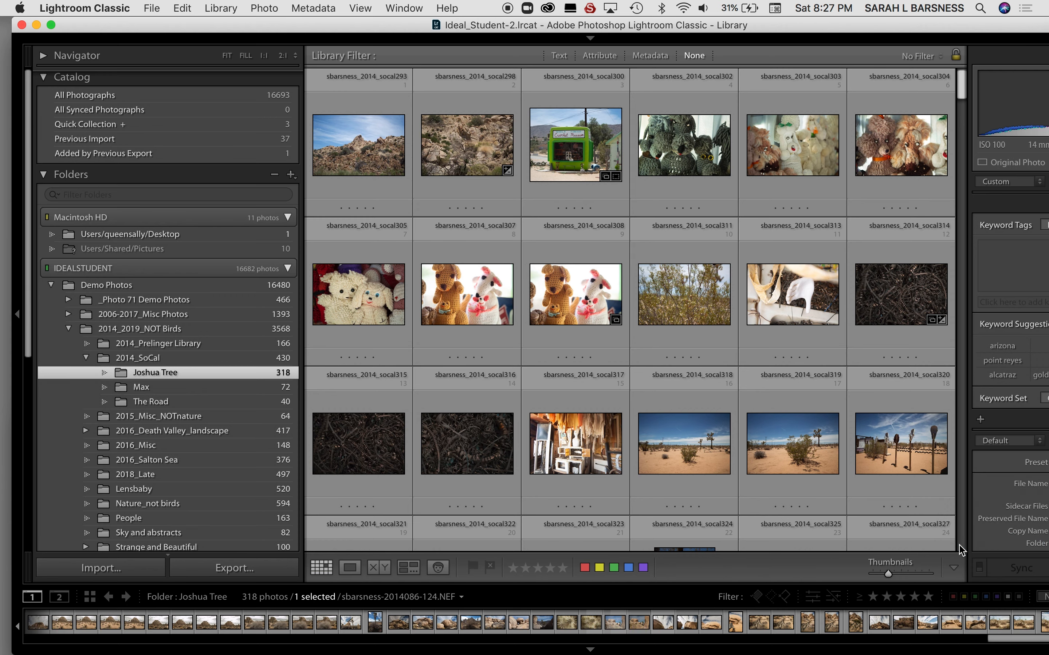
left_click(950, 570)
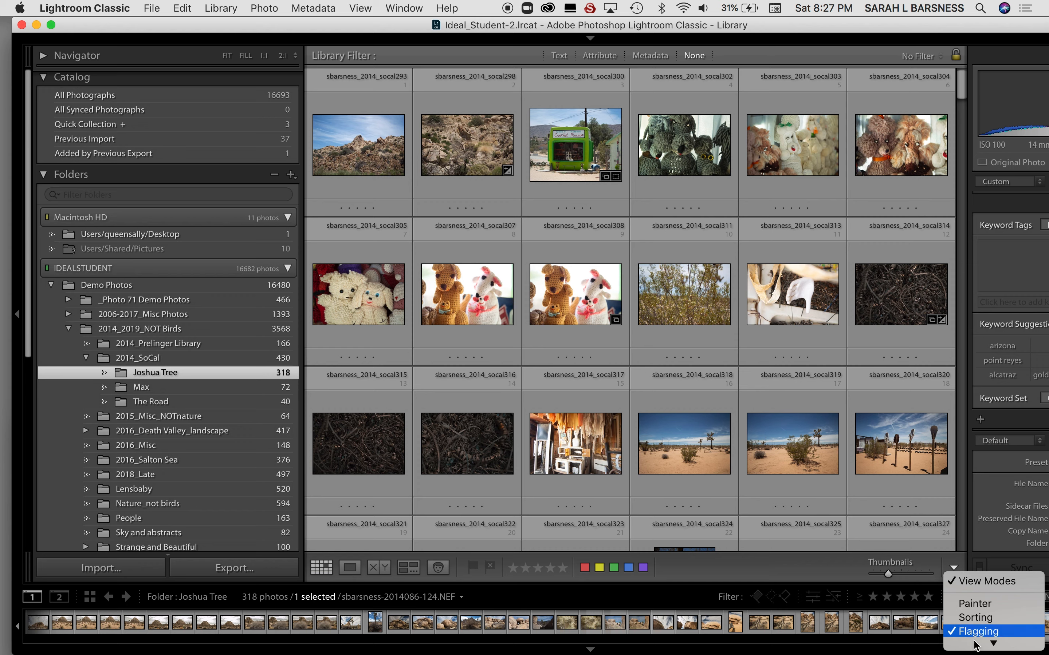
left_click(955, 546)
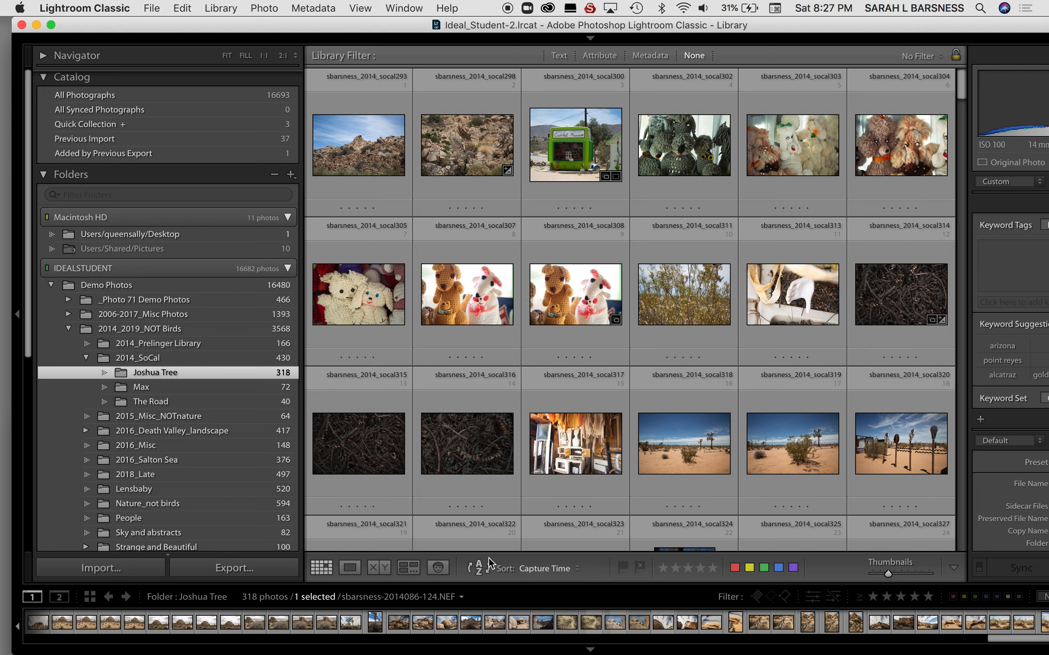
left_click(577, 568)
left_click(577, 568)
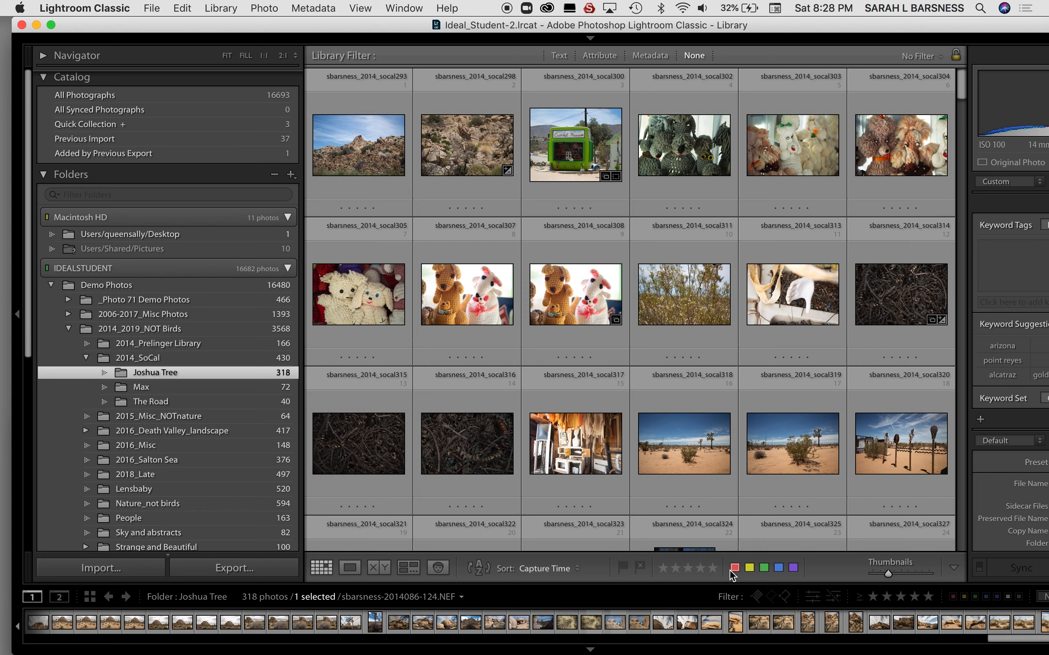
Shrink the grid thumbnails to fit eight photos per row, and enlarge them back to six per row.
mouse_move(888, 575)
left_mouse_down()
mouse_move(905, 577)
mouse_move(881, 575)
left_mouse_up()
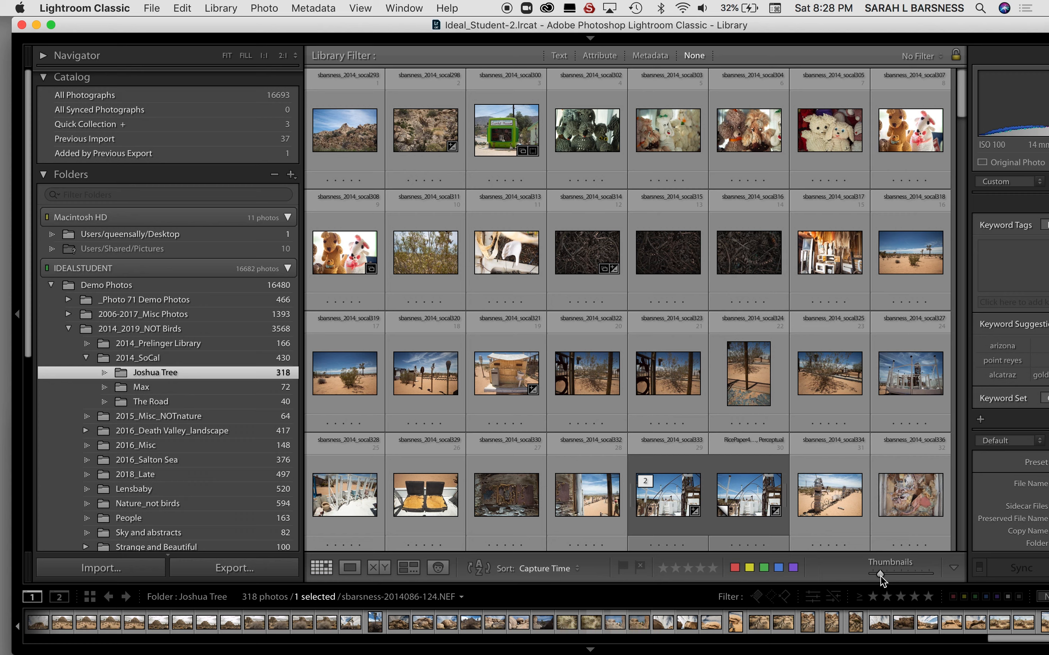
left_click_drag(880, 575, 888, 575)
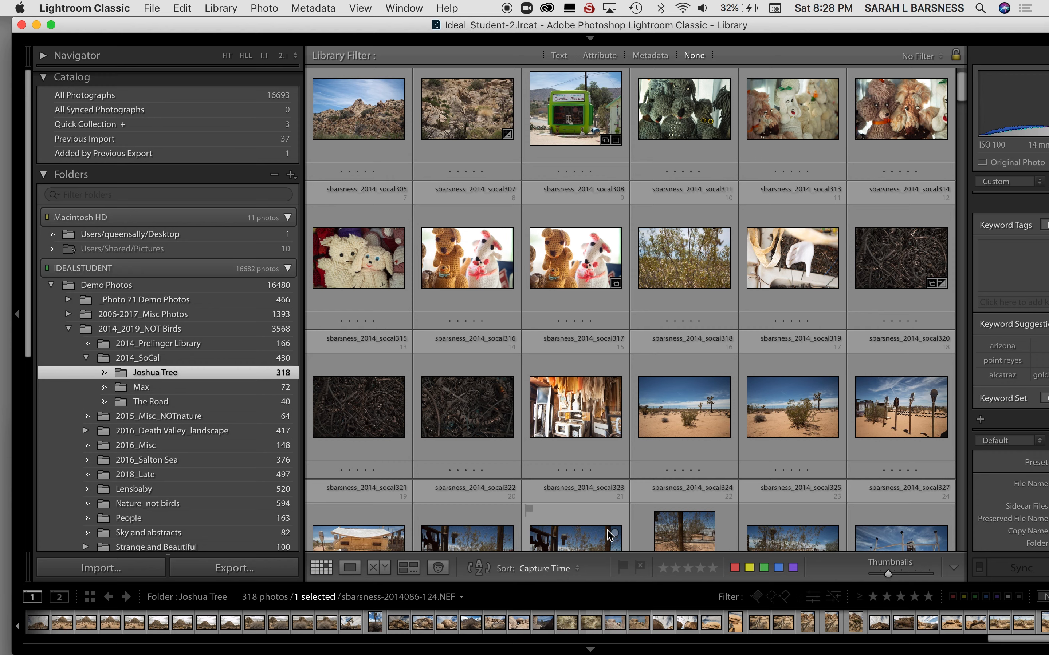
scroll(608, 531, "up", 1)
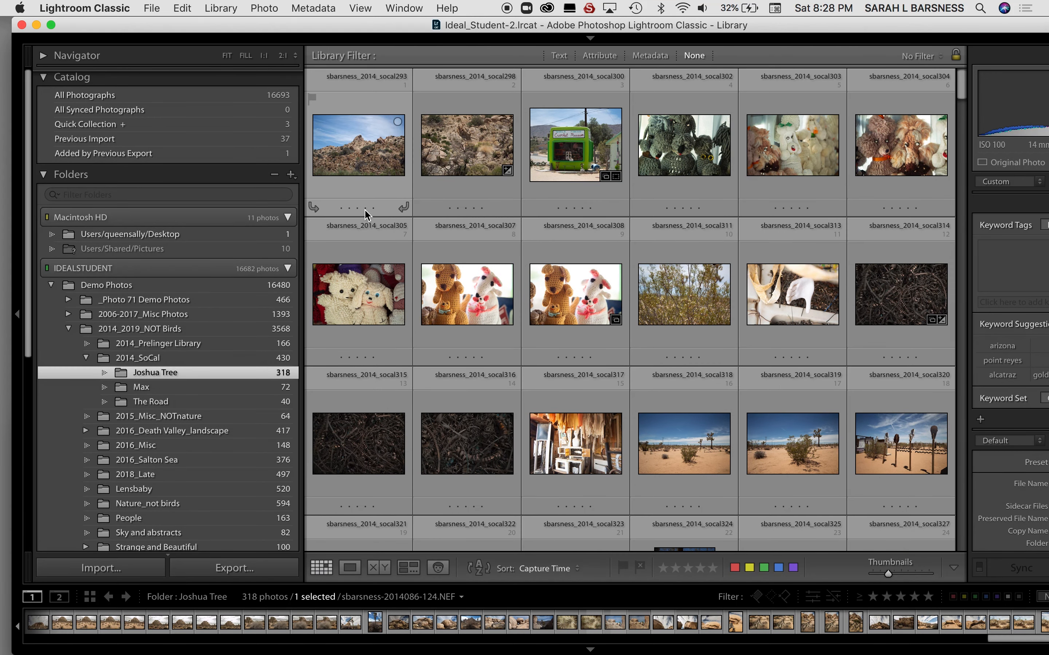
Open the first Joshua Tree photo, socal293, in Loupe view and advance to the grey crocheted poodles, socal302.
left_click(369, 163)
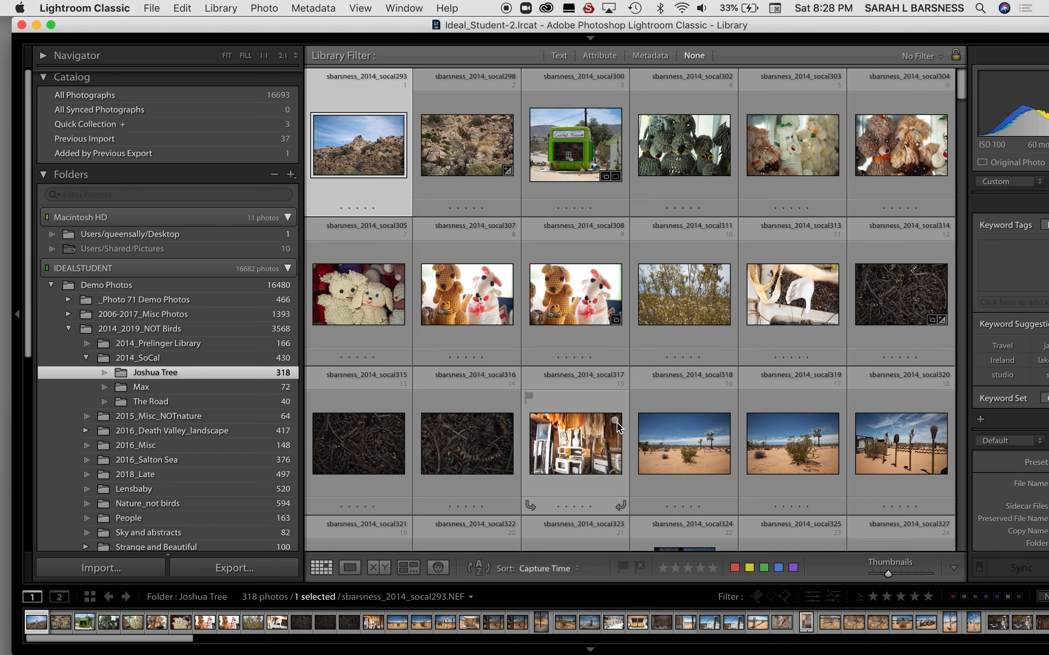
key("e")
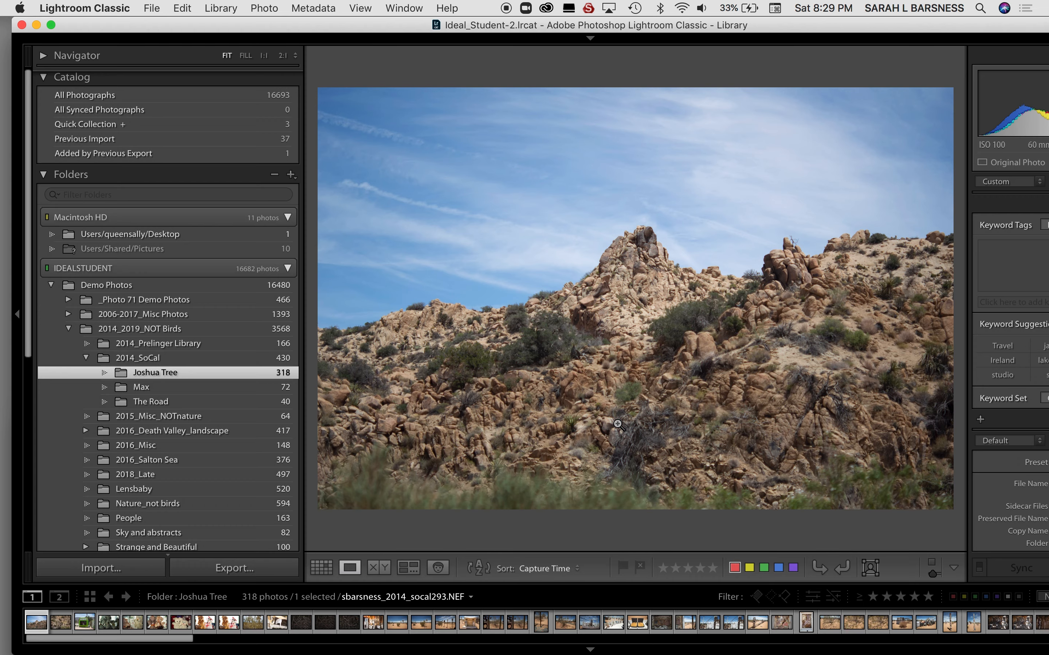
key("Right")
key("Right")
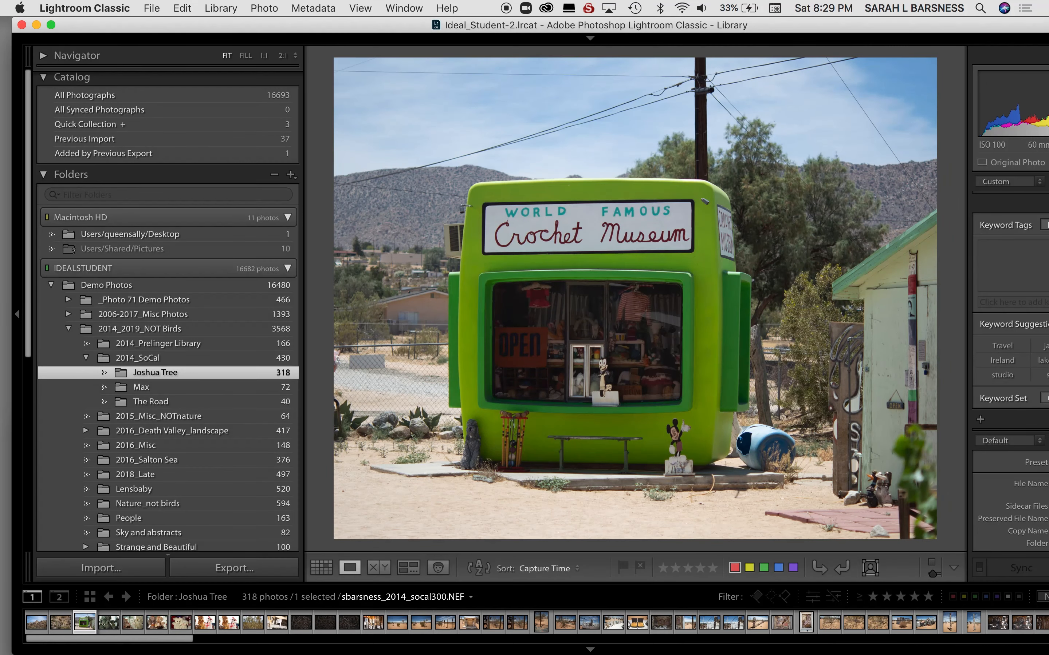
key("Right")
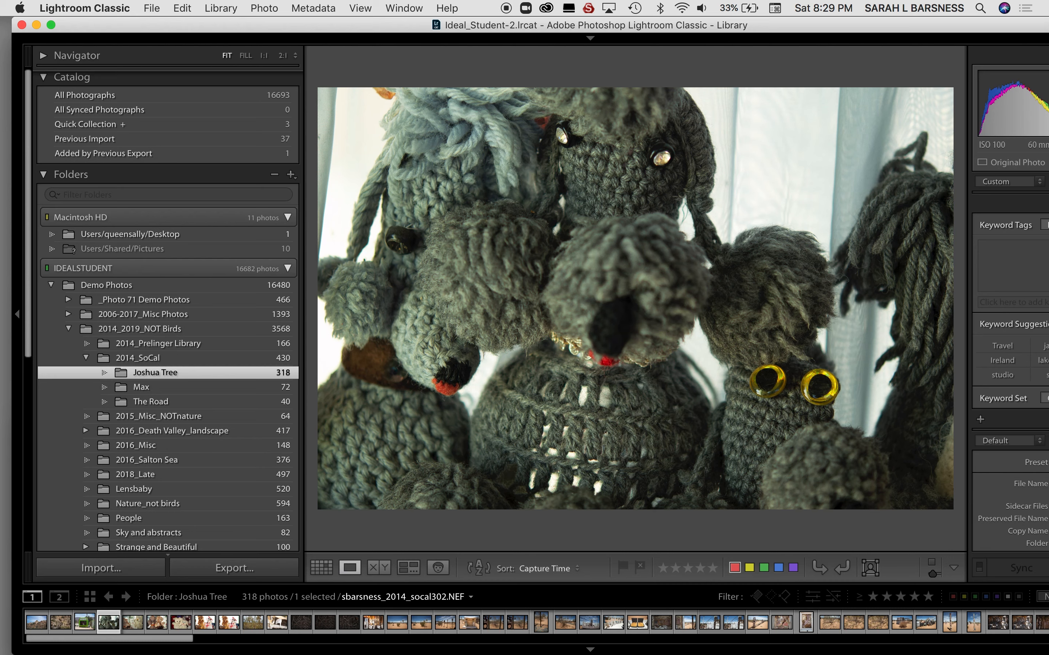
Go through the crocheted toy photos from socal302 to socal307, setting socal302, socal303 and socal307 as rejected.
left_click(641, 567)
key("Right")
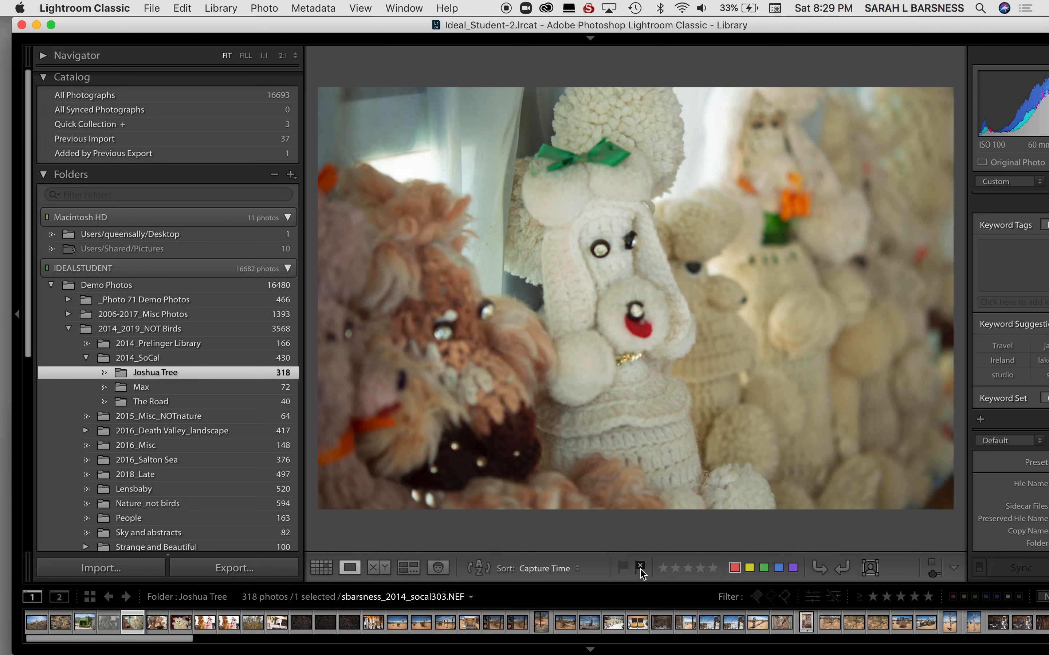
left_click(640, 571)
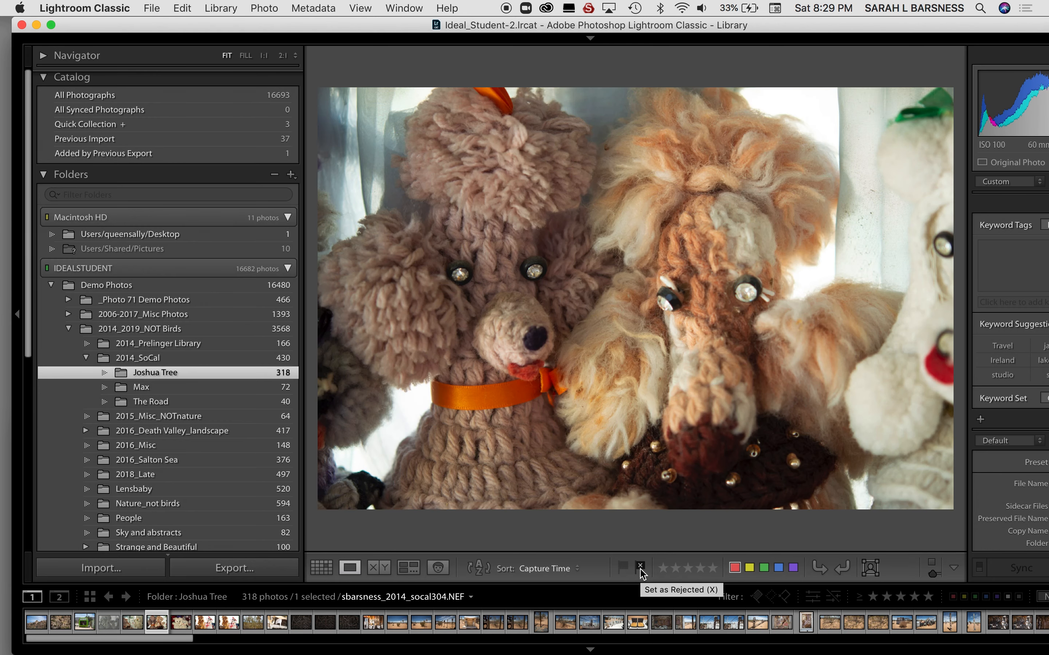
left_click(640, 572)
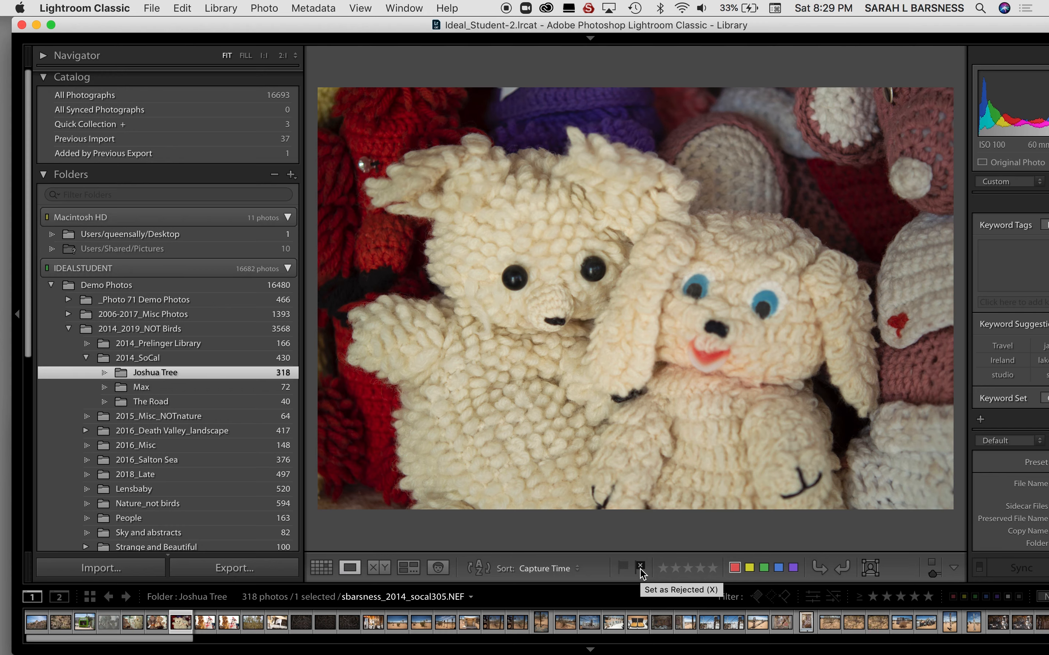
left_click(640, 571)
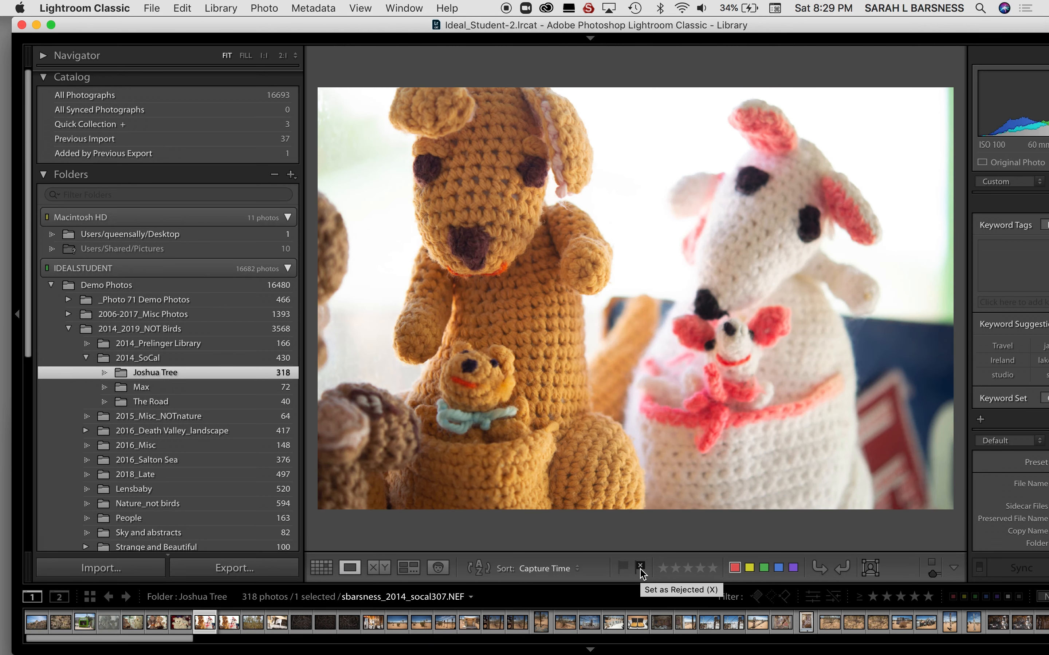
left_click(640, 571)
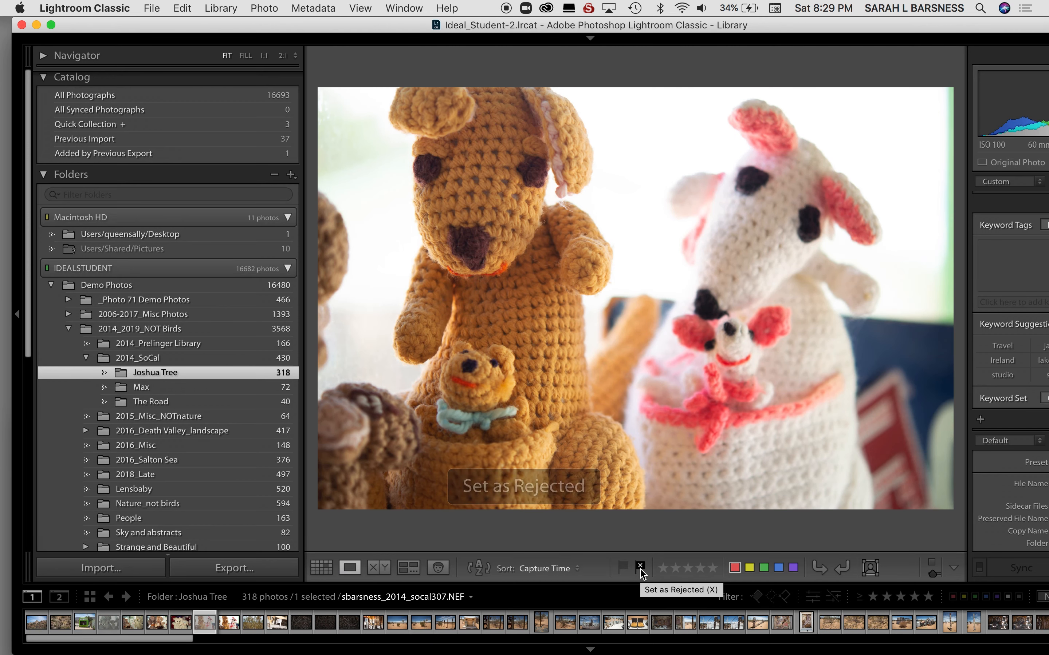
Advance past the metal shavings photos to the first desert landscape with Joshua trees and set it as rejected.
left_click(641, 571)
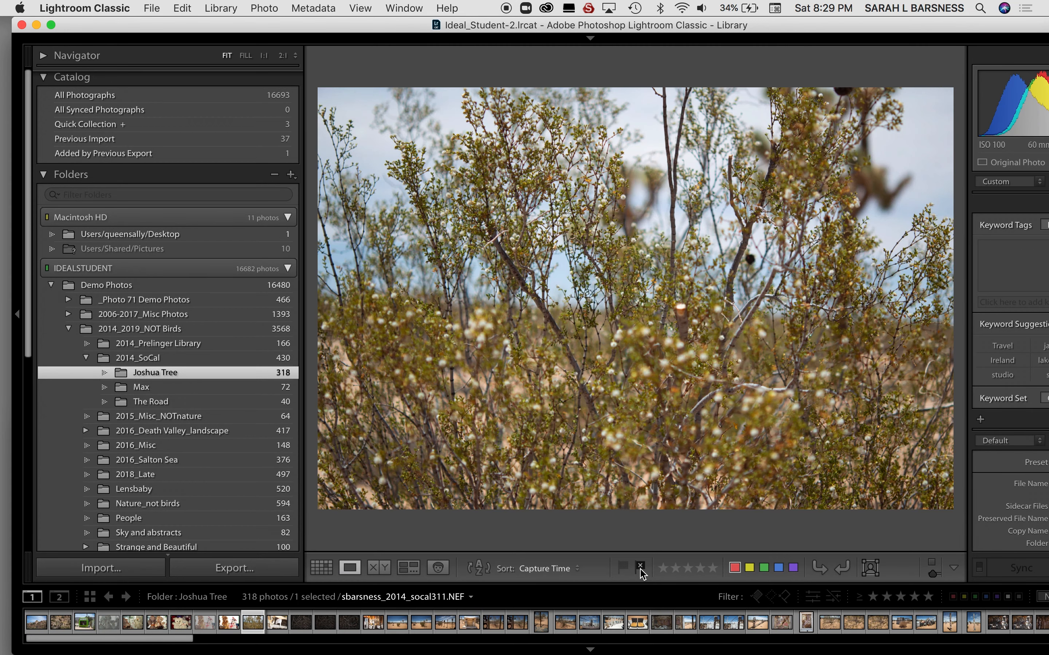
left_click(641, 571)
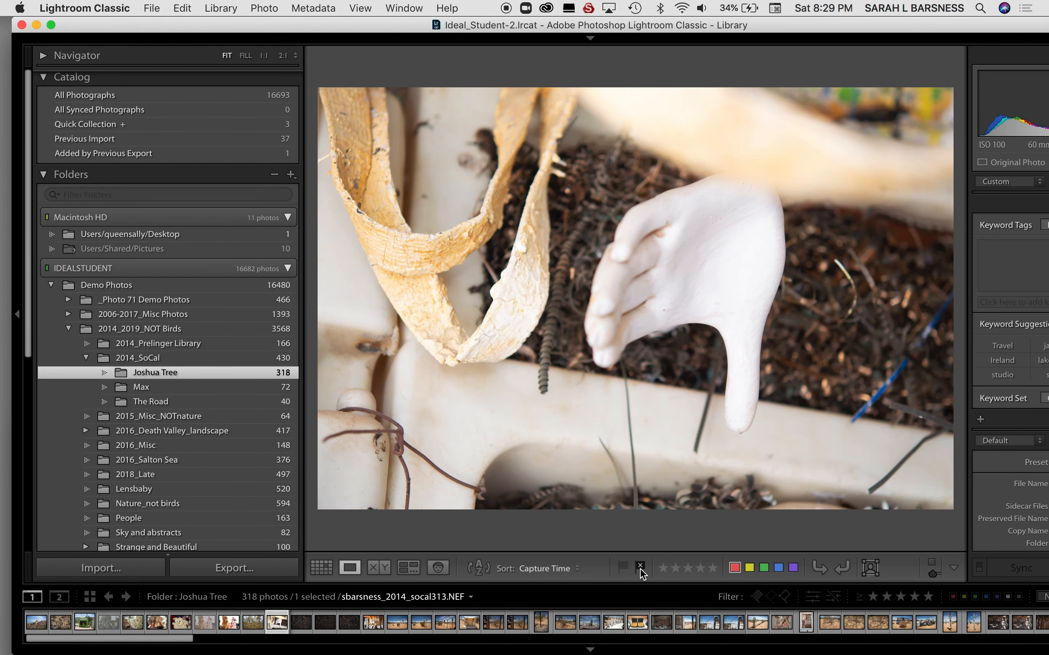
left_click(641, 571)
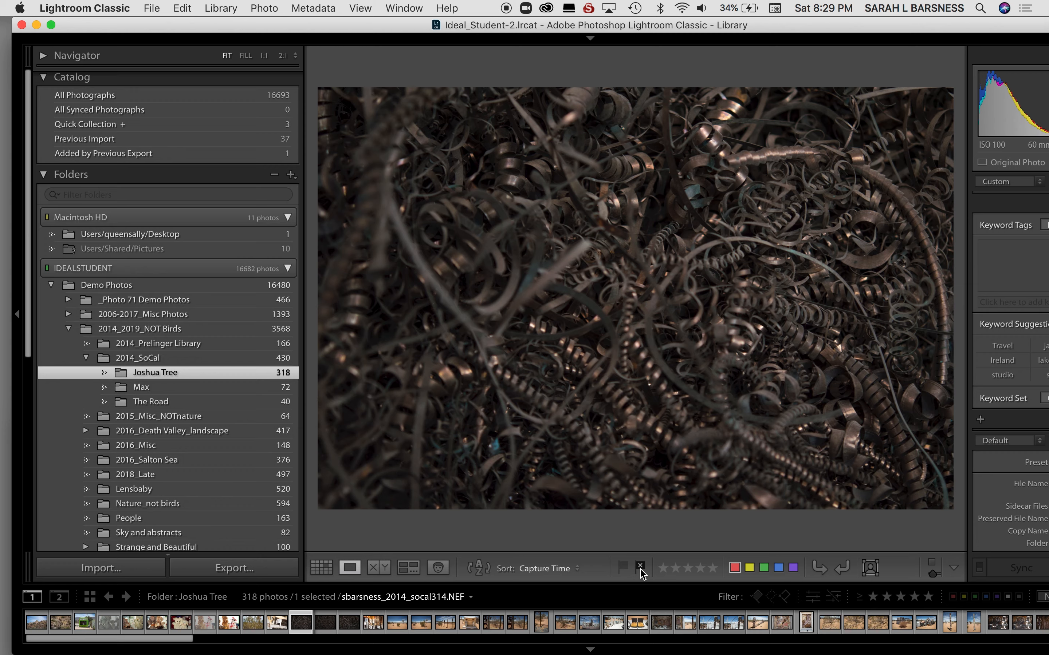
left_click(640, 572)
left_click(640, 571)
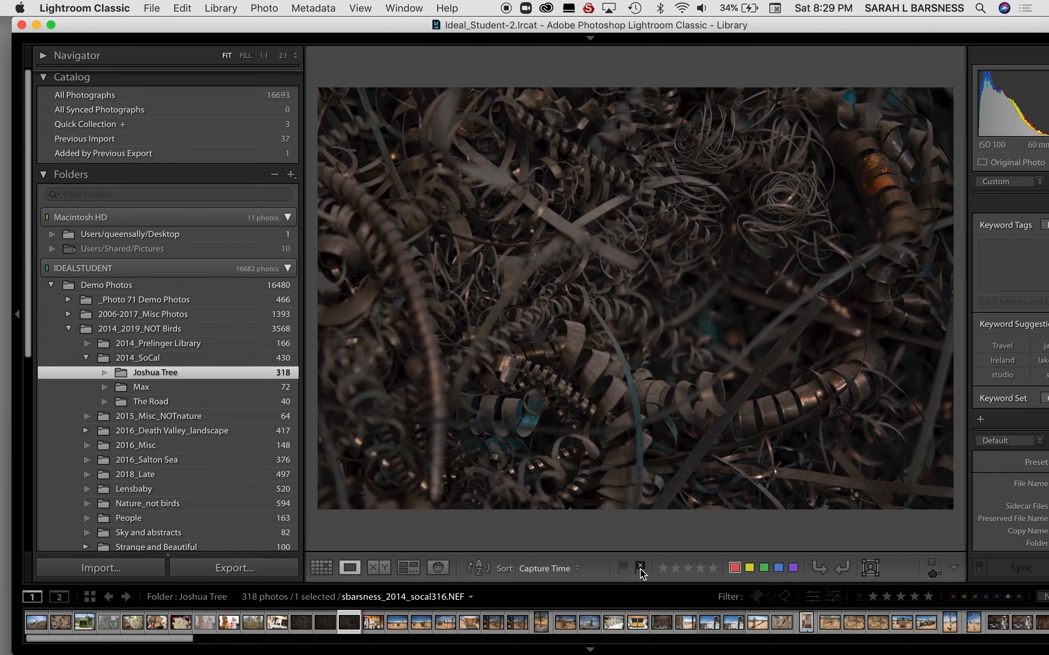
left_click(640, 572)
left_click(640, 571)
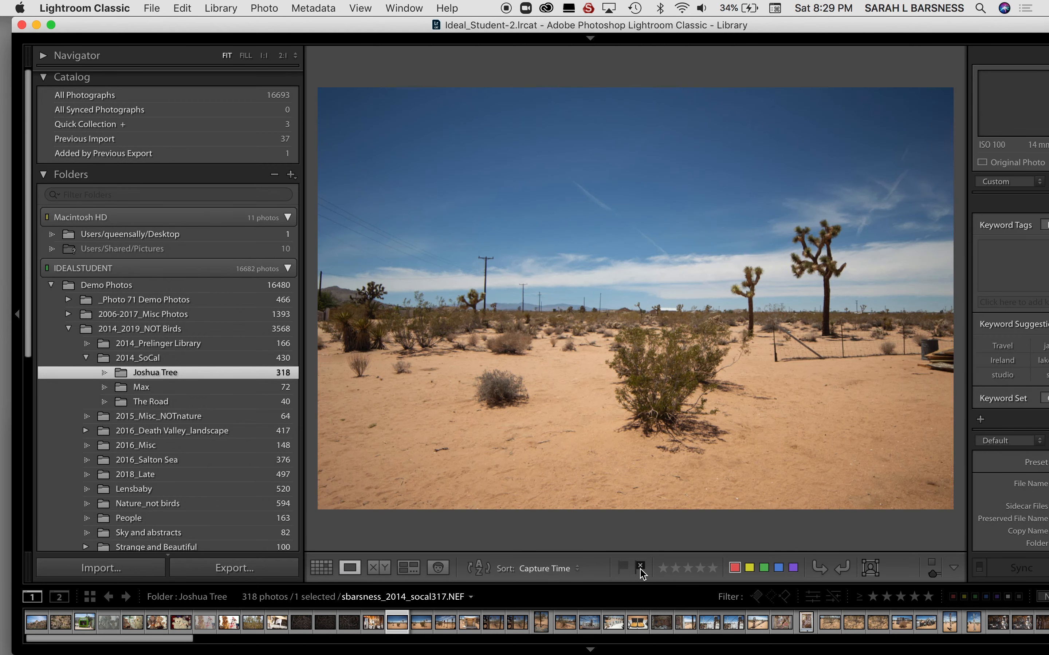
left_click(641, 571)
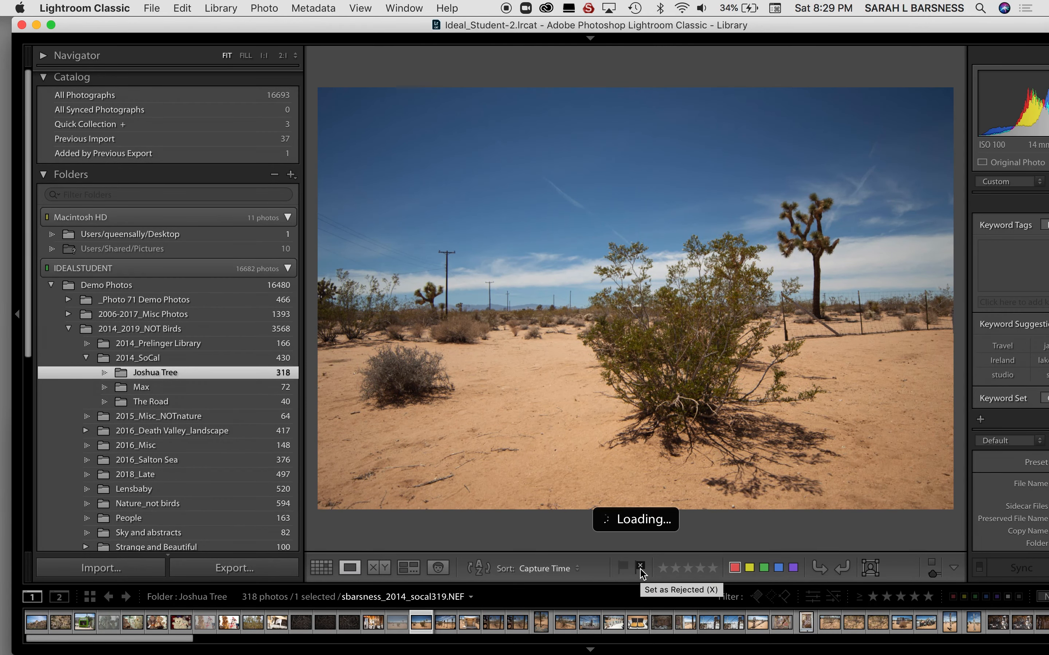
Continue reviewing the desert sculpture photos from socal319 to socal333, rejecting socal332 along the way.
left_click(640, 571)
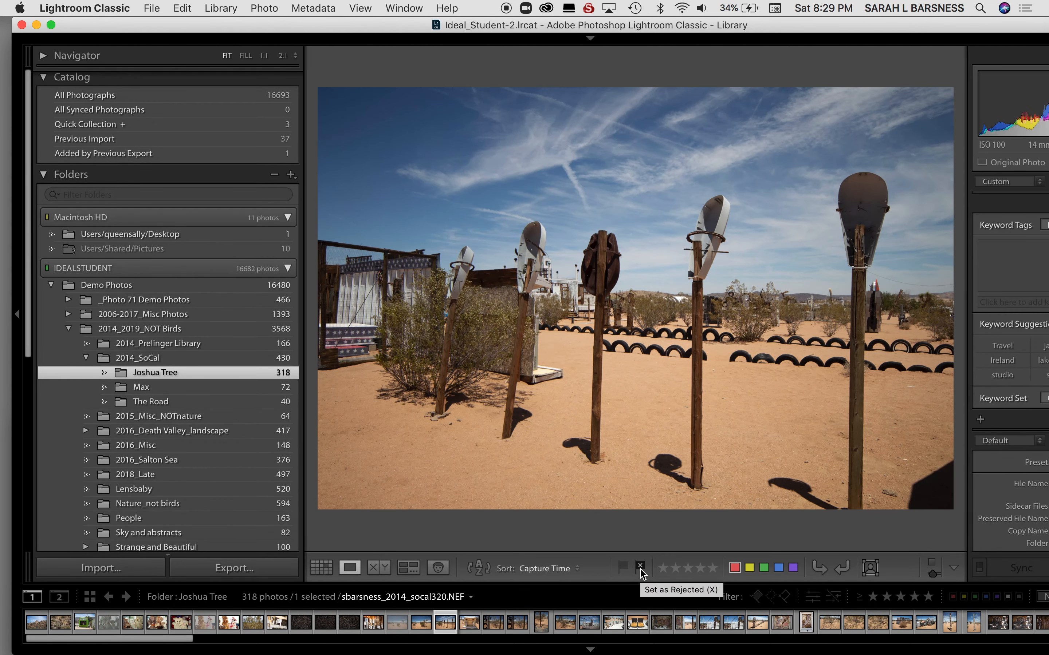
left_click(641, 572)
left_click(640, 571)
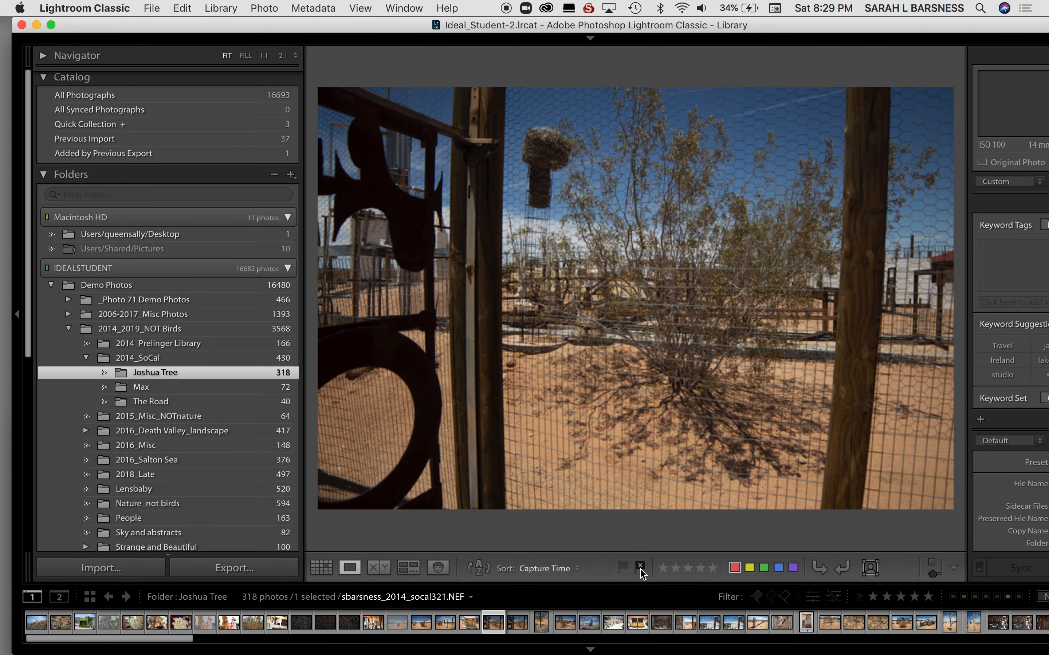
left_click(641, 571)
left_click(640, 572)
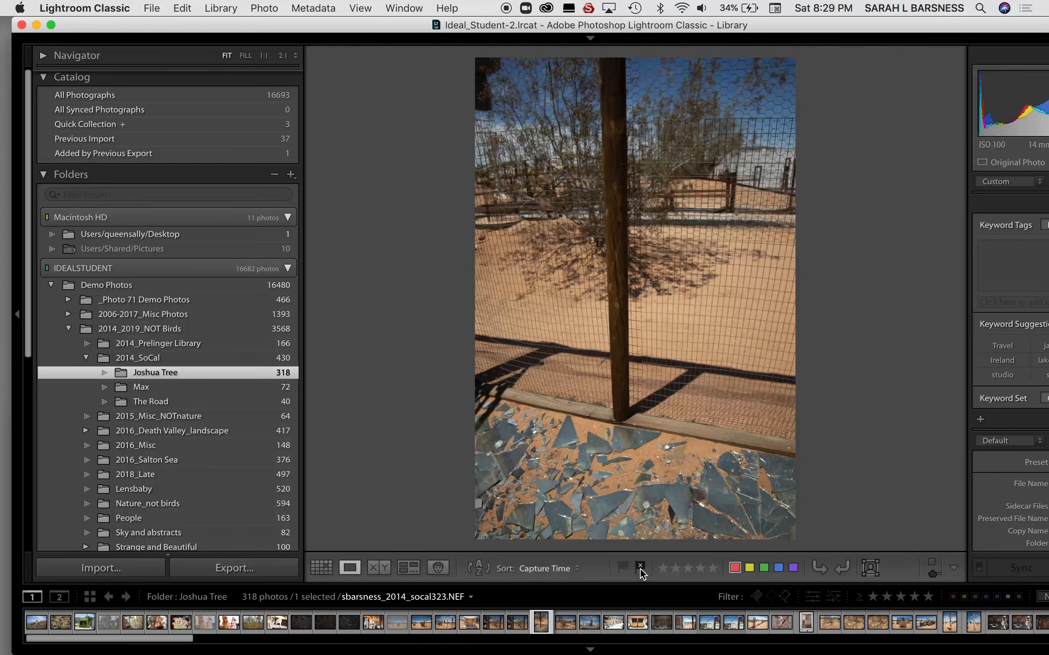
left_click(641, 571)
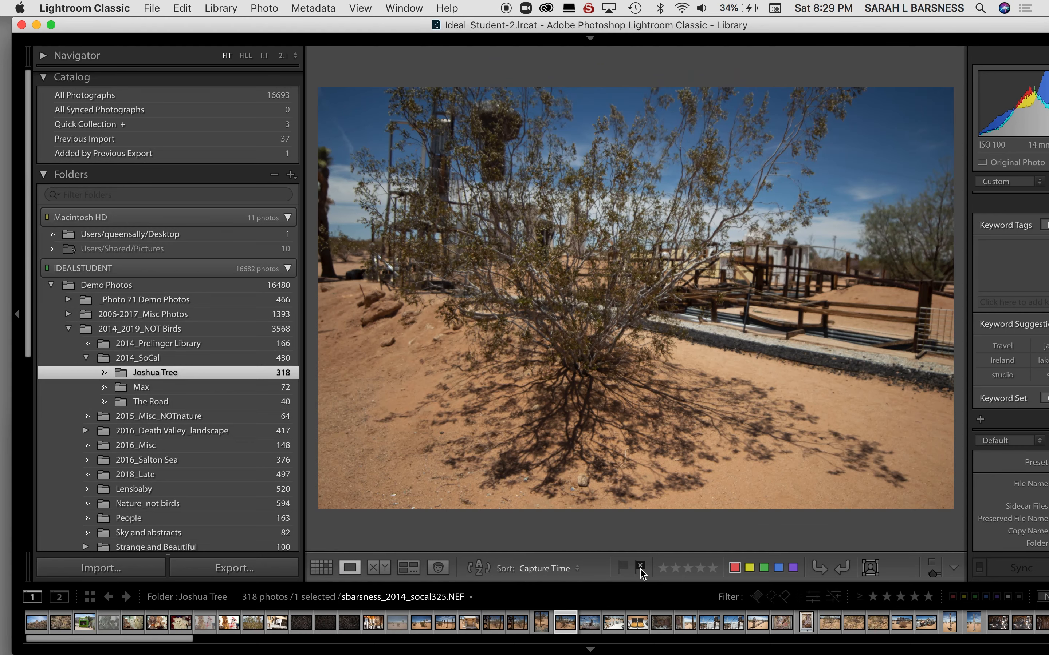
left_click(641, 572)
left_click(640, 571)
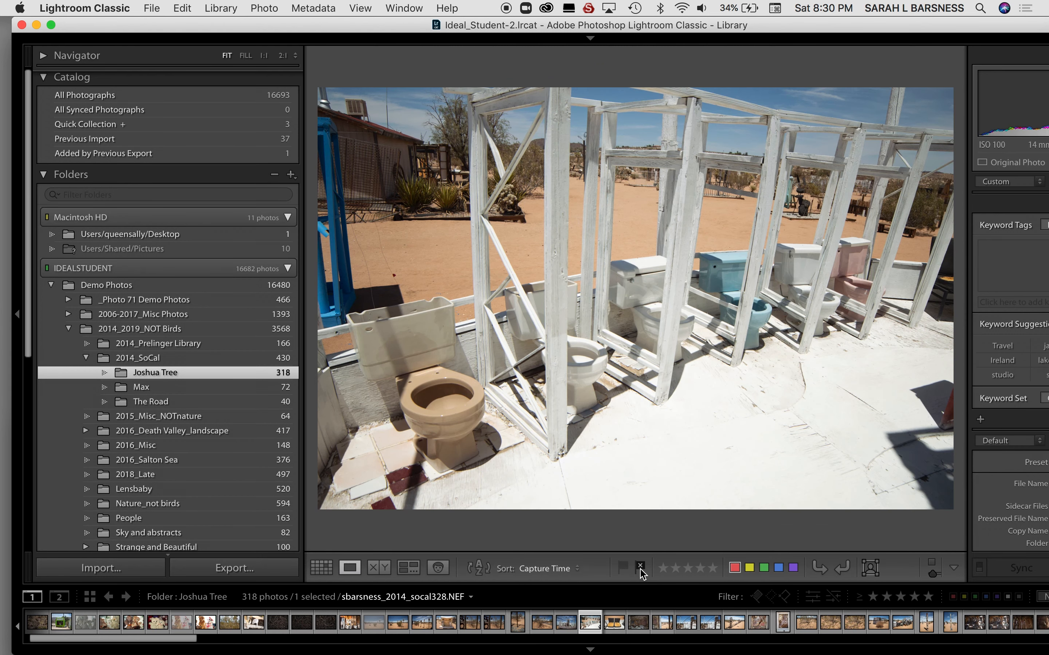
left_click(641, 571)
left_click(641, 571)
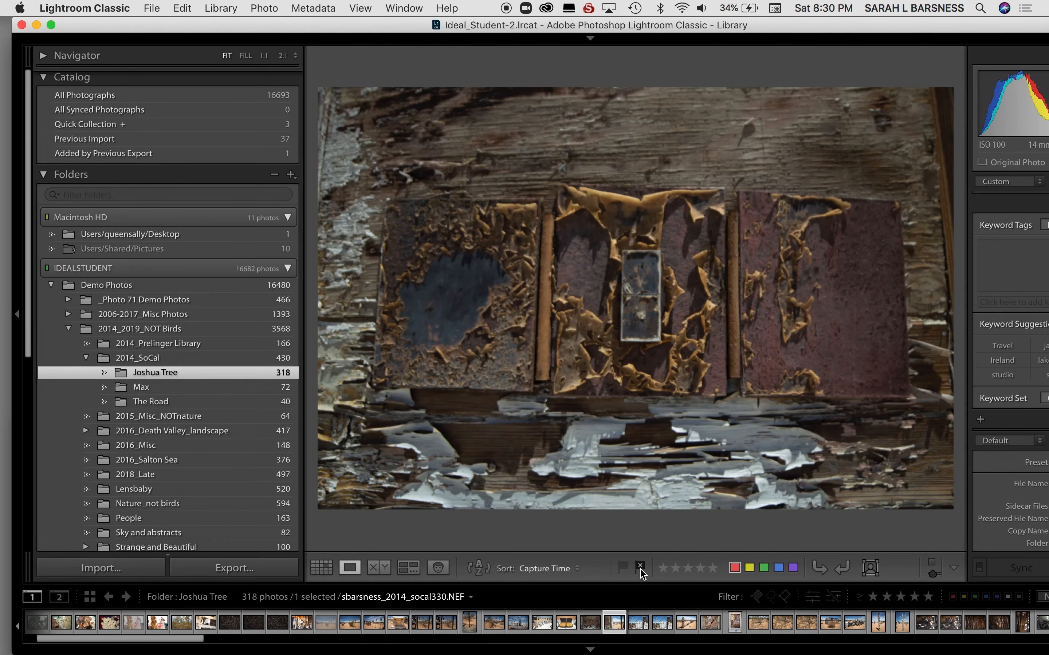
left_click(640, 571)
left_click(640, 572)
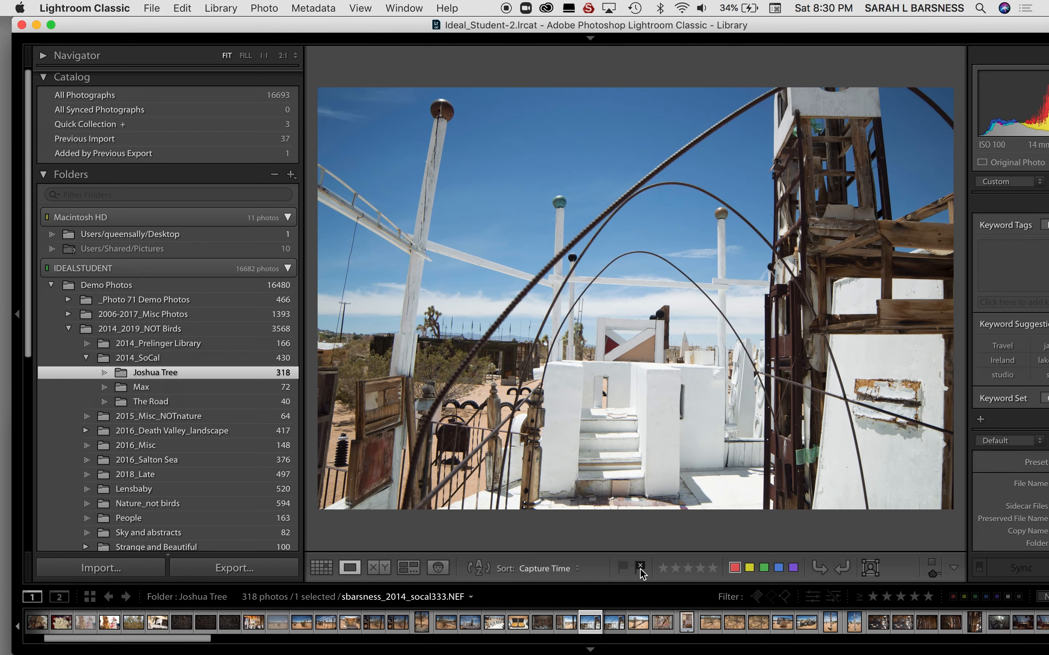
Review the photos from socal333 to socal342, setting desert bush shots such as socal339 as rejected.
left_click(640, 572)
left_click(640, 572)
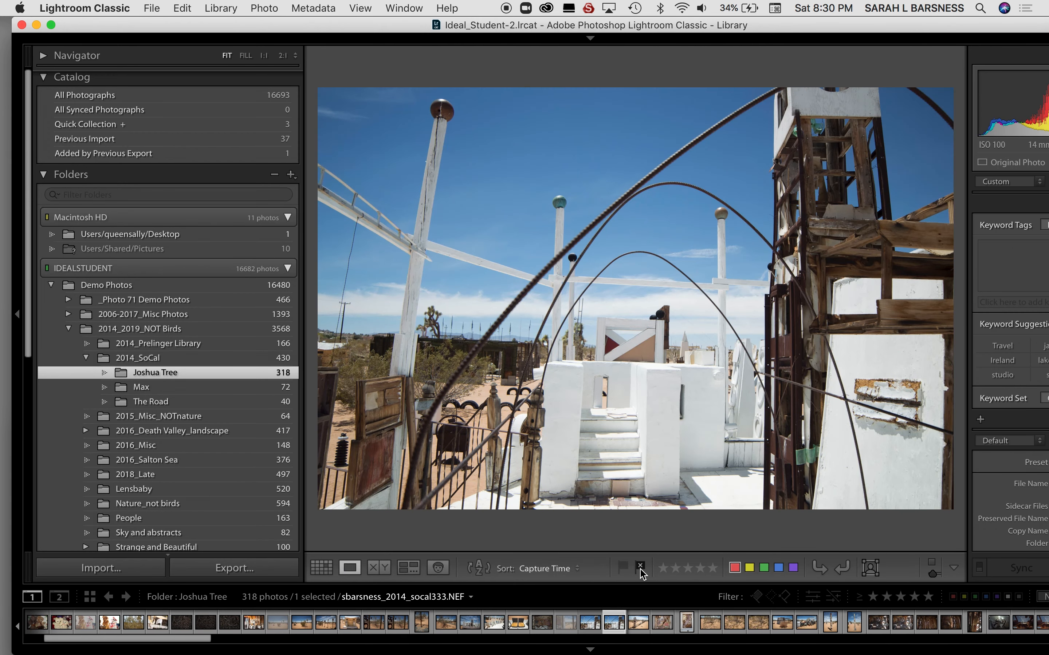
left_click(641, 571)
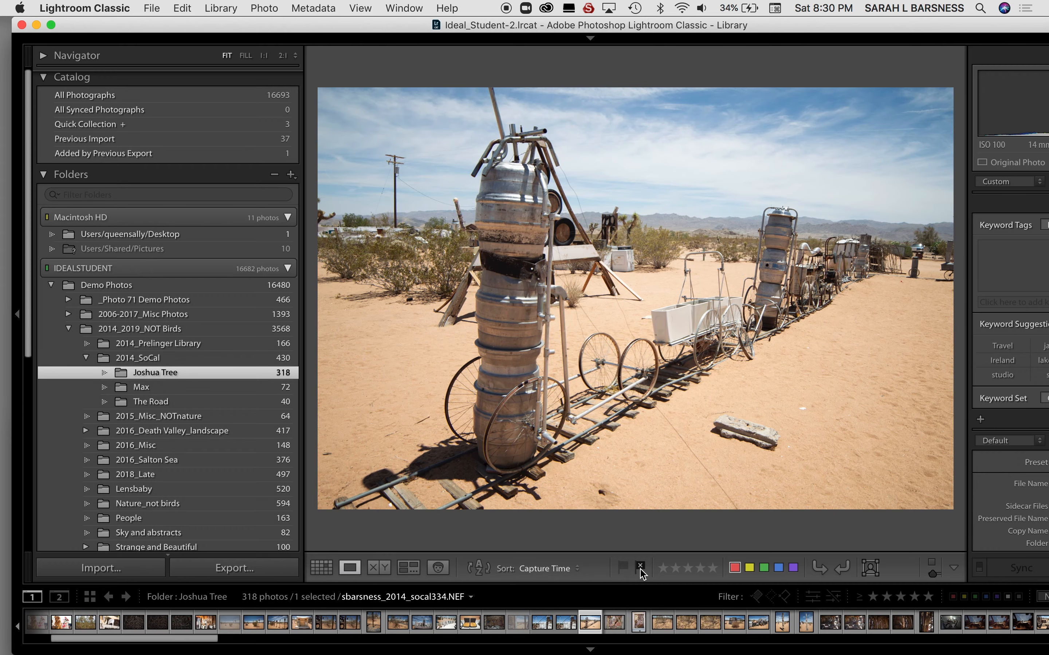
left_click(641, 571)
left_click(641, 572)
key("Right")
key("Right")
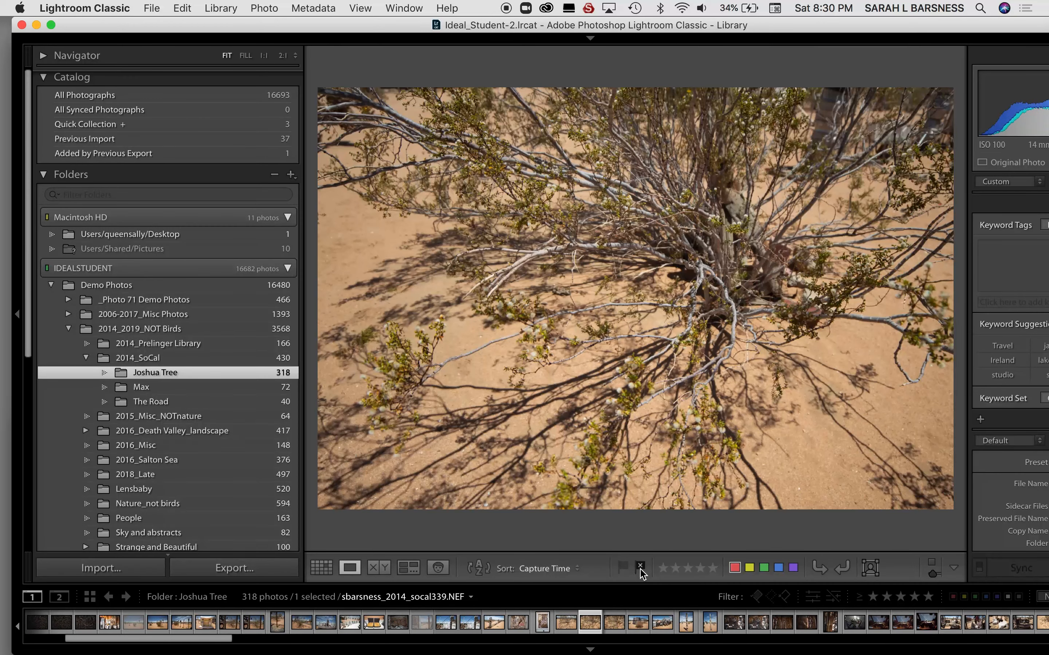
left_click(640, 567)
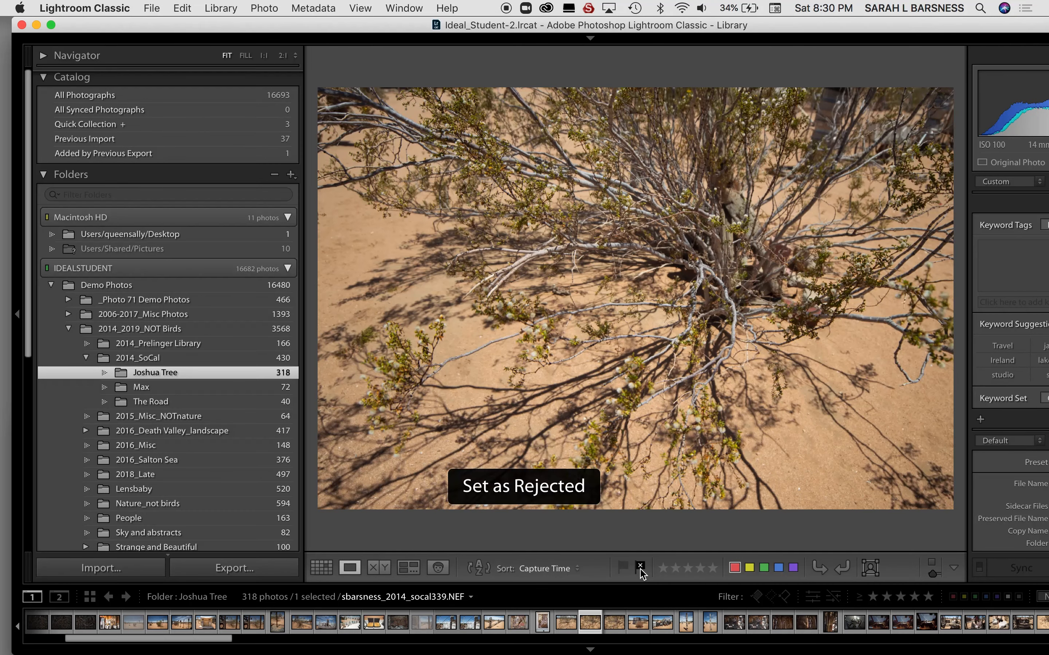
key("Right")
key("Right")
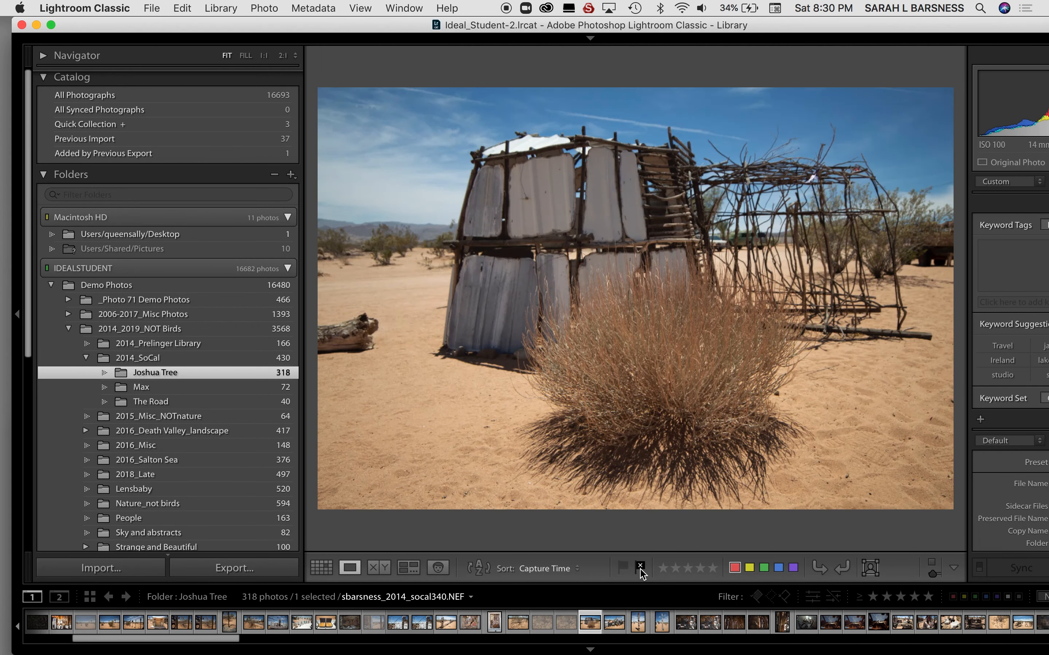
Review the photos from socal342 to the rusted metal and sky shot socal353, checking which ones are worth flagging.
key("Right")
key("Right")
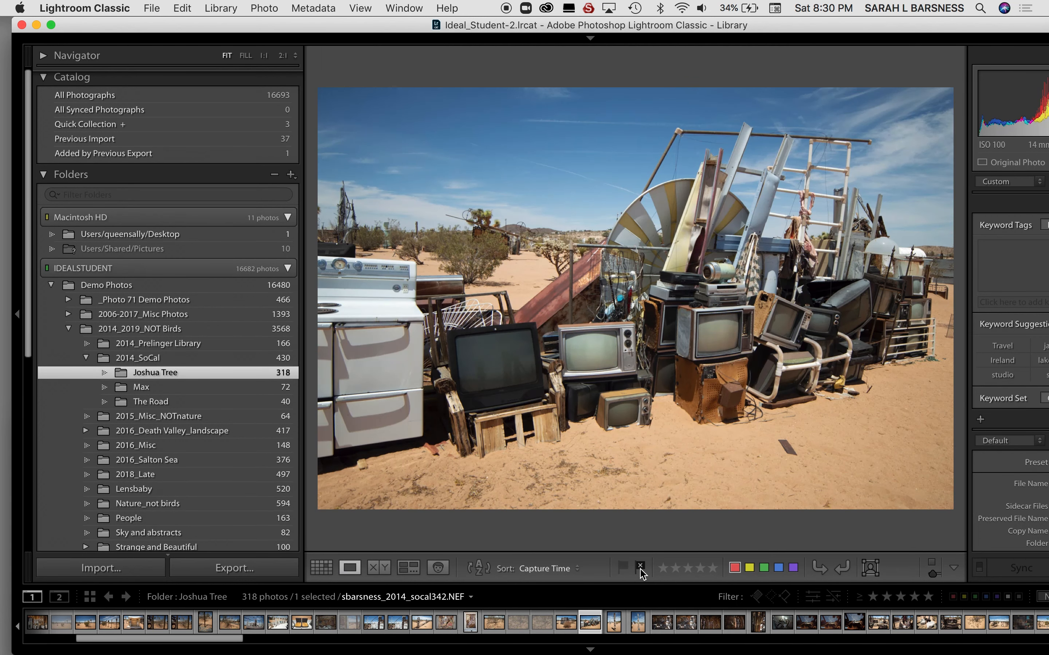
key("Right")
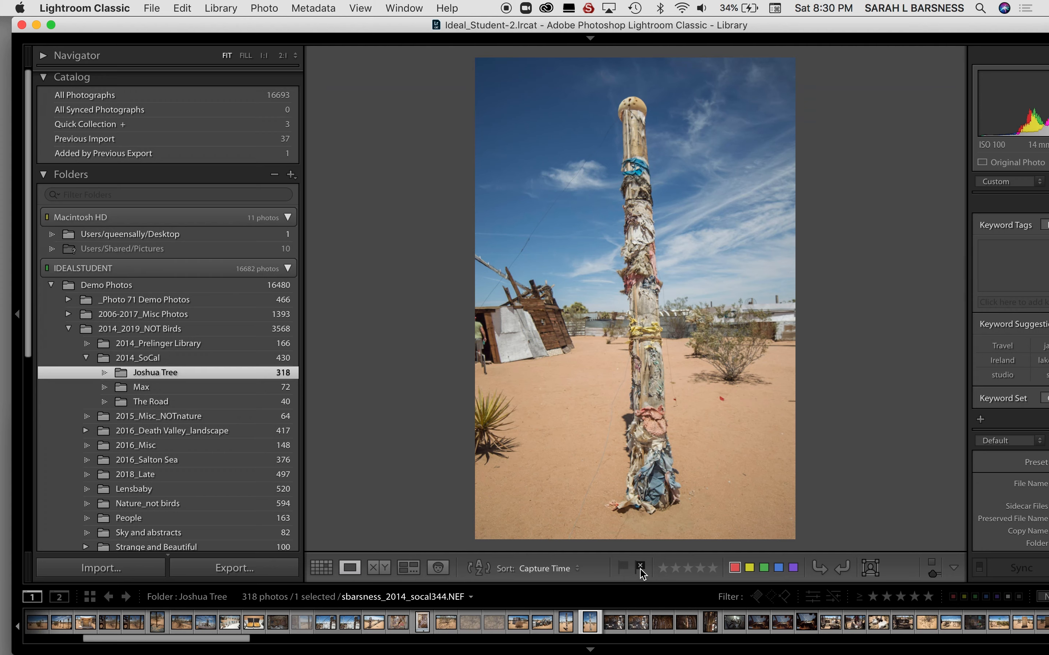
key("Right")
key("Right")
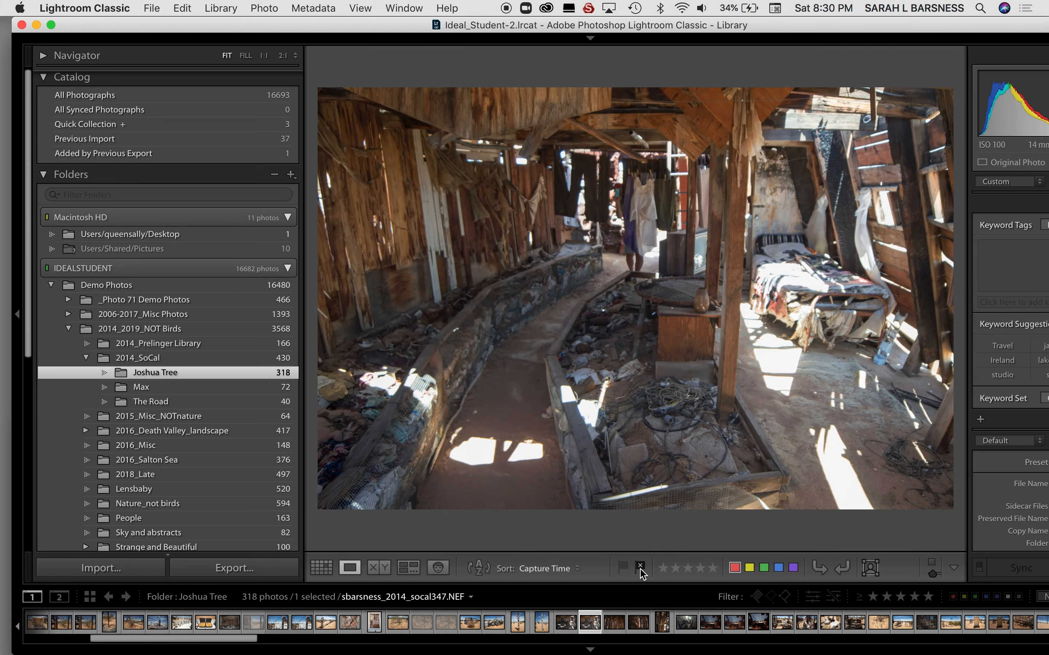
key("Right")
key("Right")
key("x")
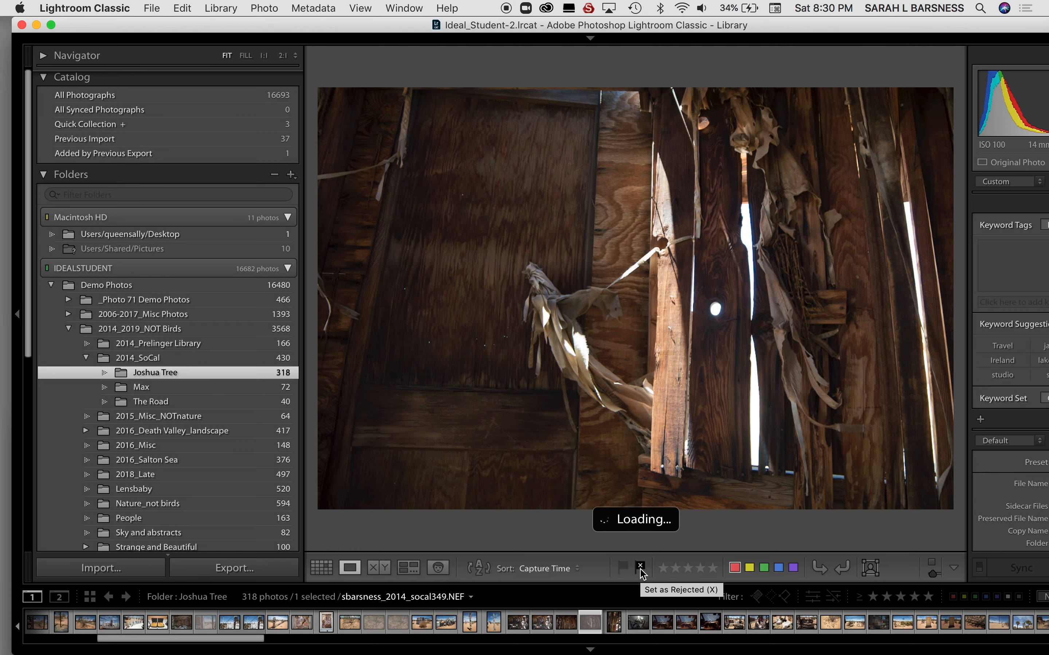
key("Right")
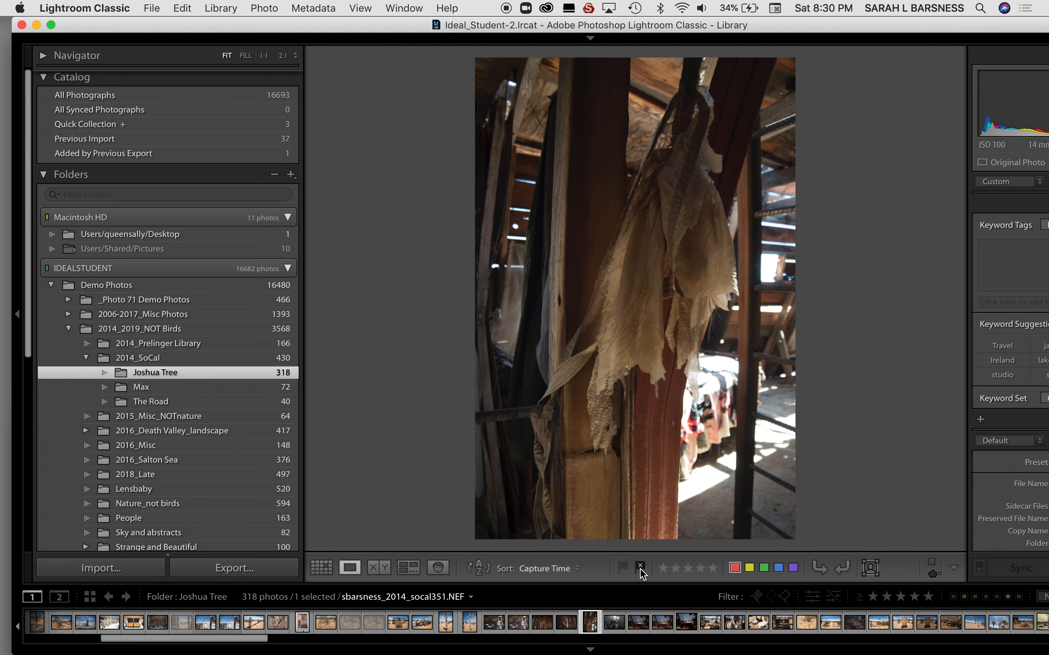
key("Right")
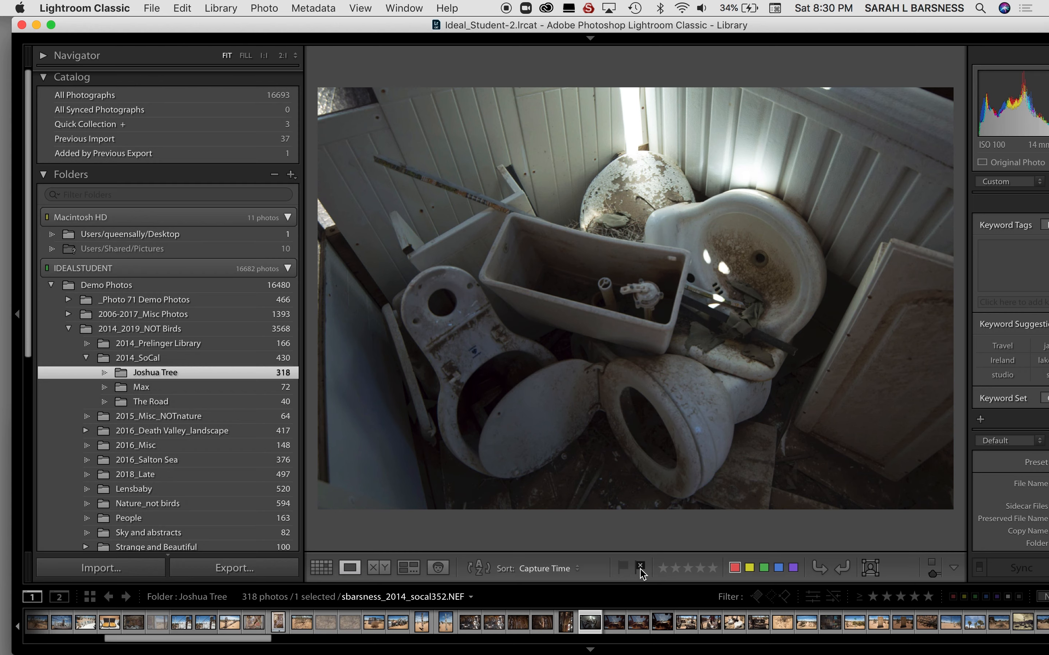
key("Right")
Flag the rusted metal and sky photo socal354 and the burned car seat photo socal358 as picks.
key("Right")
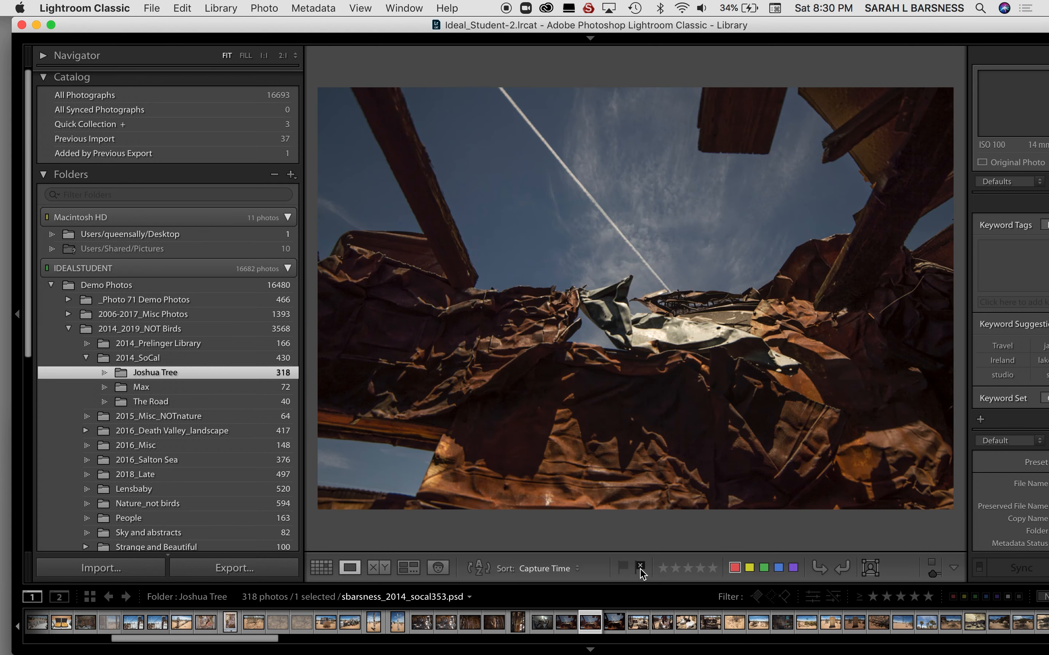
key("Right")
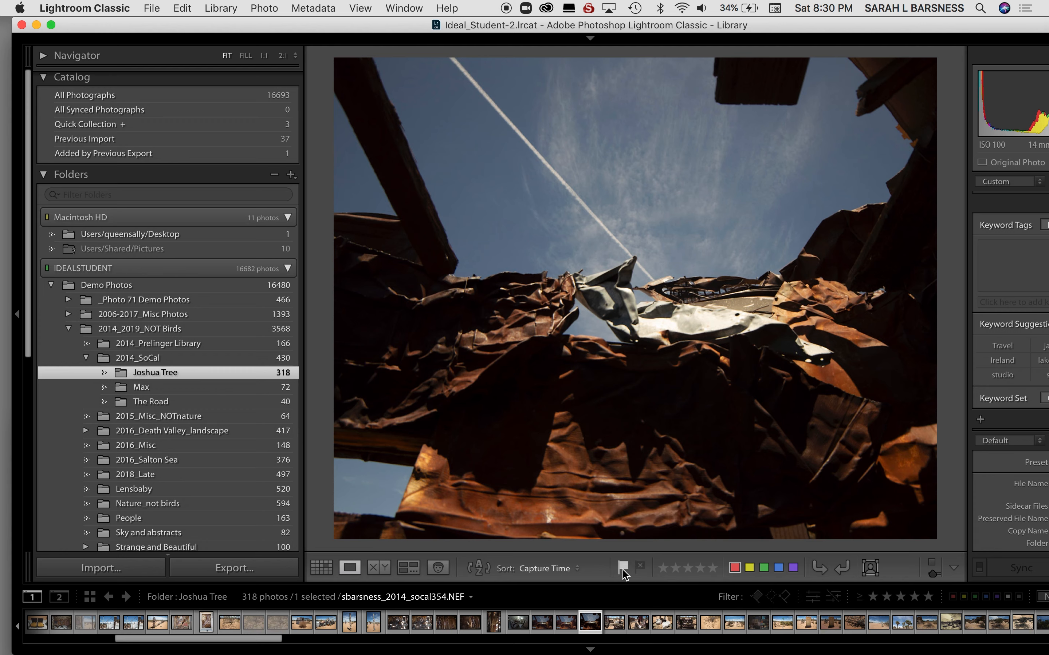
left_click(623, 570)
key("Right")
key("Right")
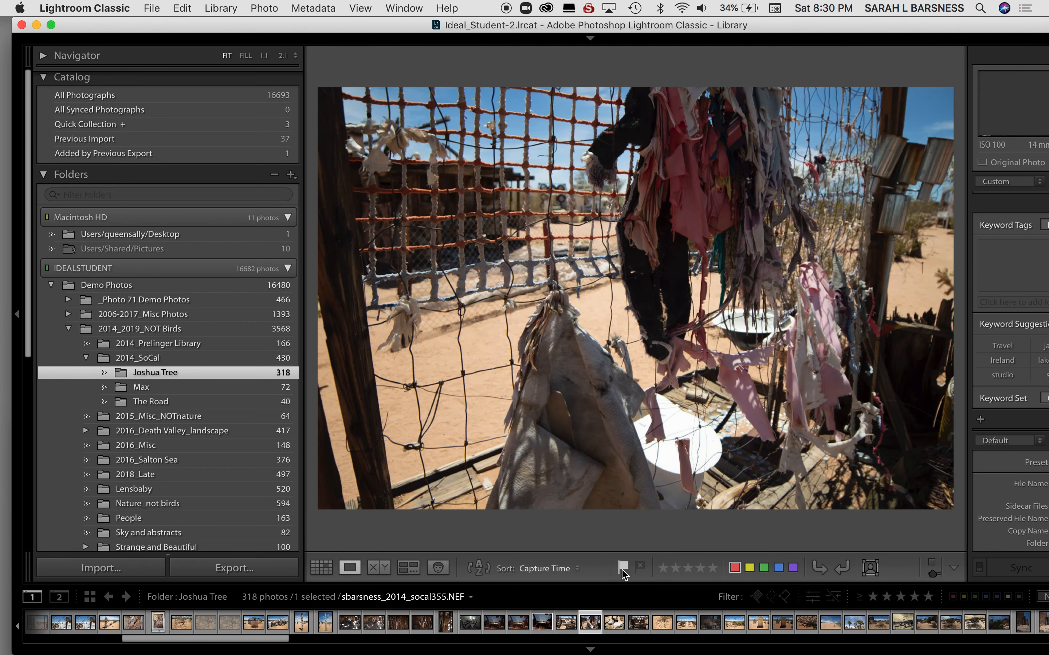
key("Right")
key("Right")
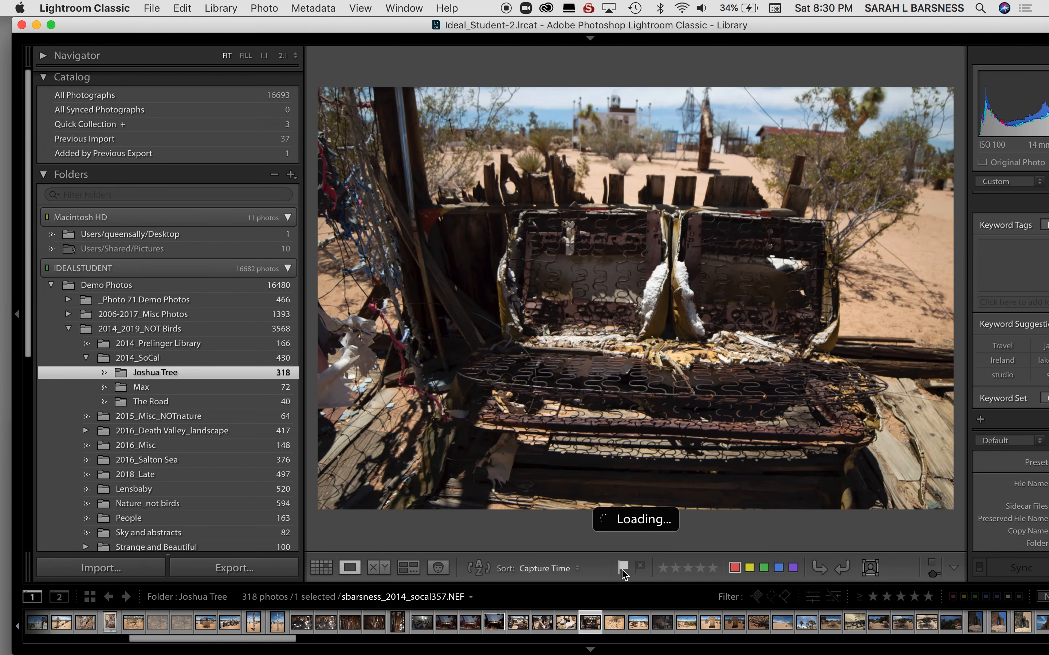
left_click(622, 570)
Set the bush shadow photo sbarsness-2014053 as rejected and continue to the street sign photo 2014053-4.
key("Right")
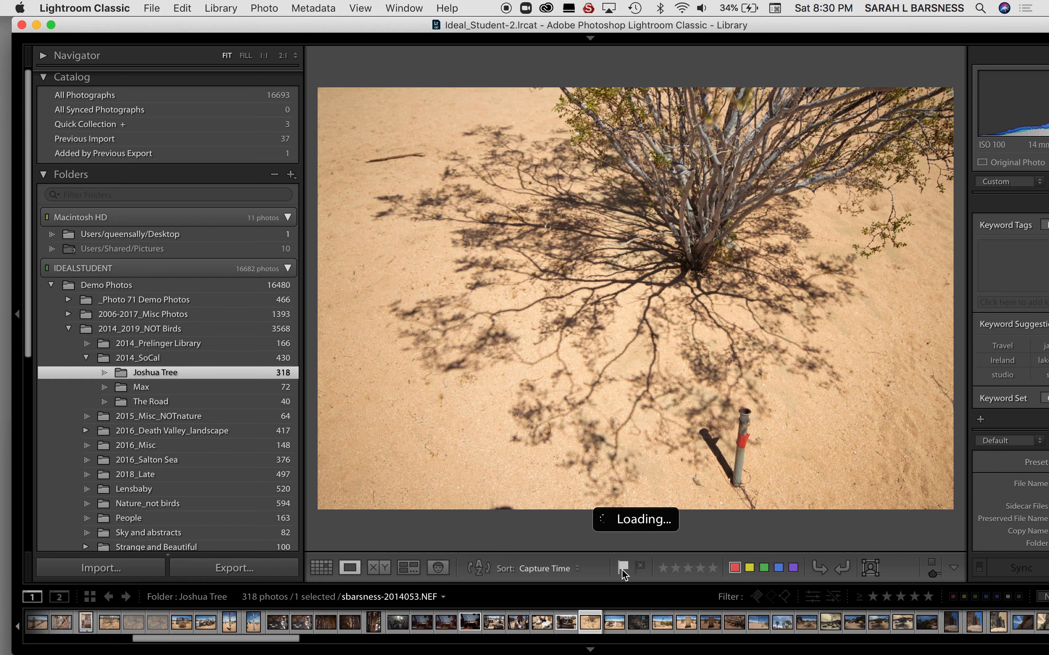
key("x")
key("Right")
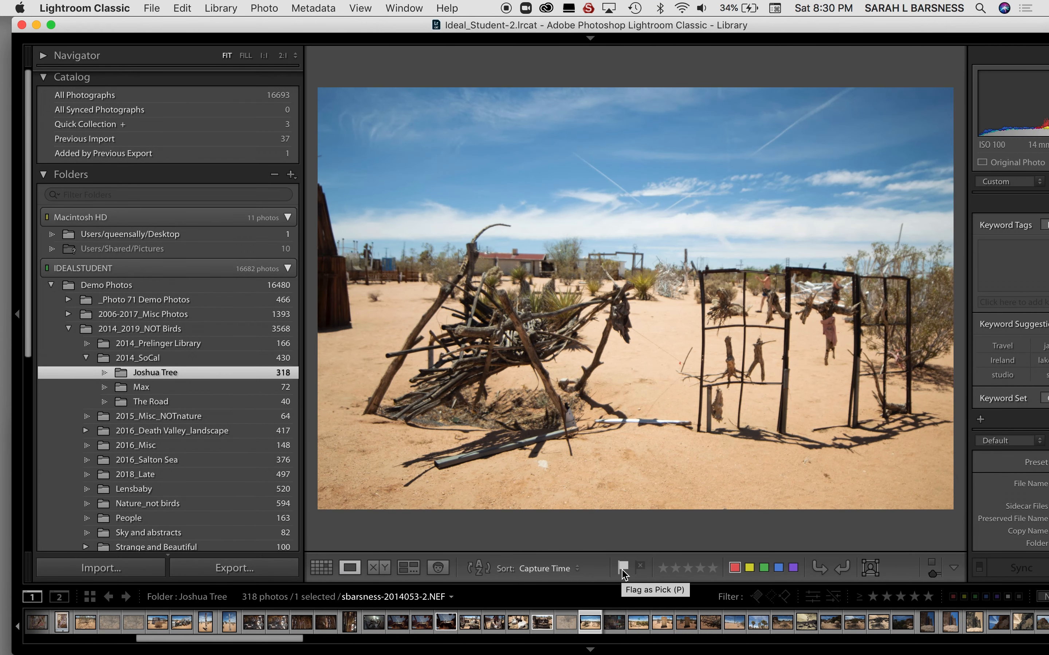
key("Right")
key("Right")
key("Right")
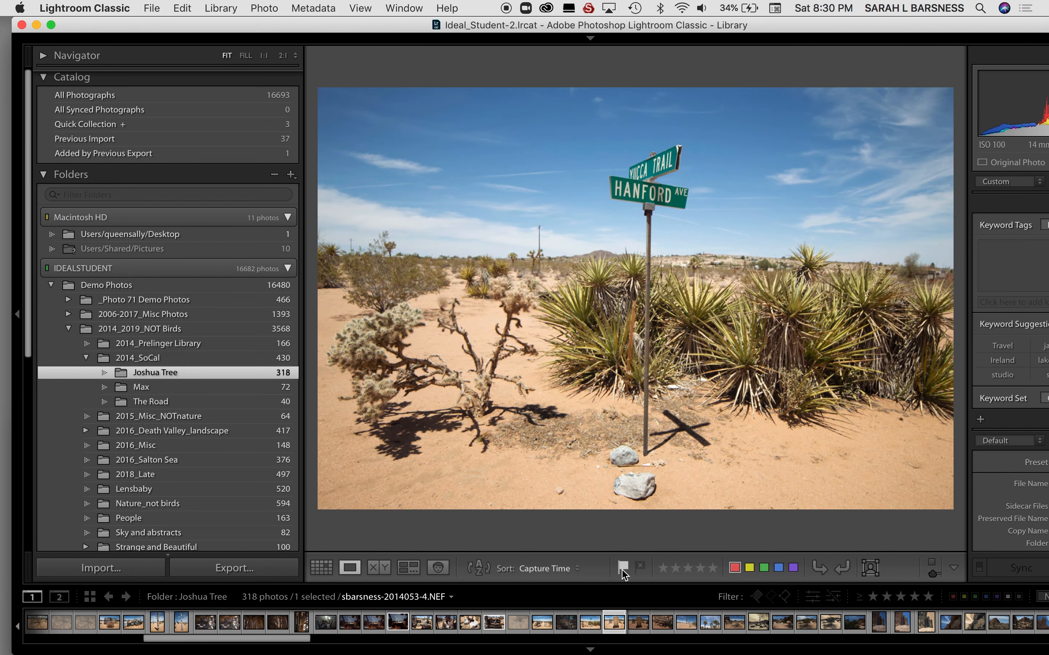
Resume the review from the Grid by opening sbarsness-2014053-5 in Loupe view and continue to the roadside sign photo 2014053-8.
key("o")
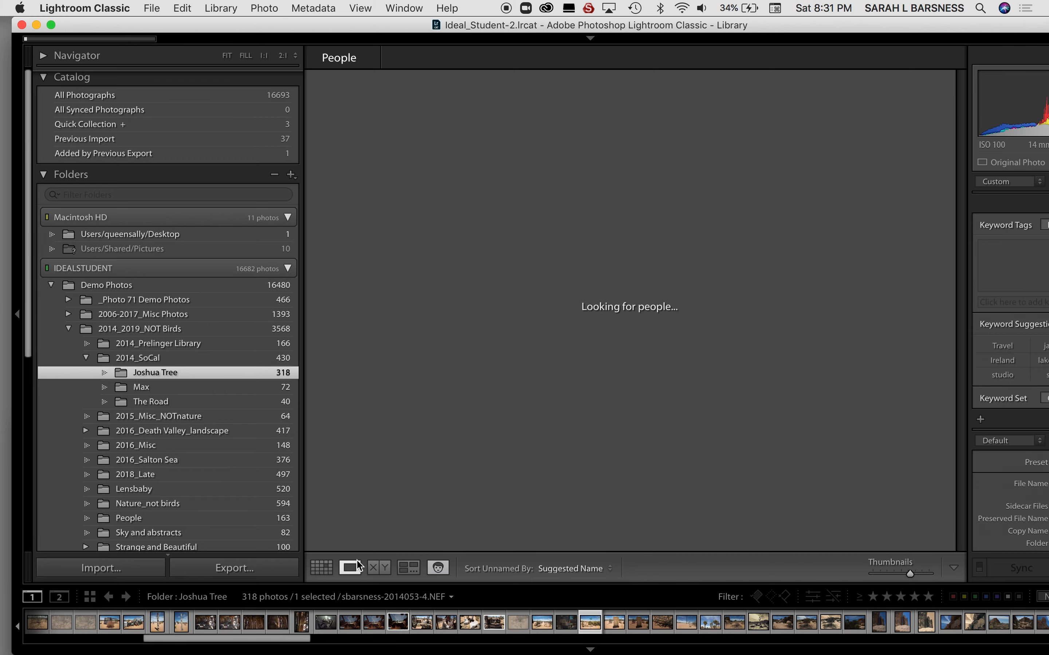
left_click(327, 569)
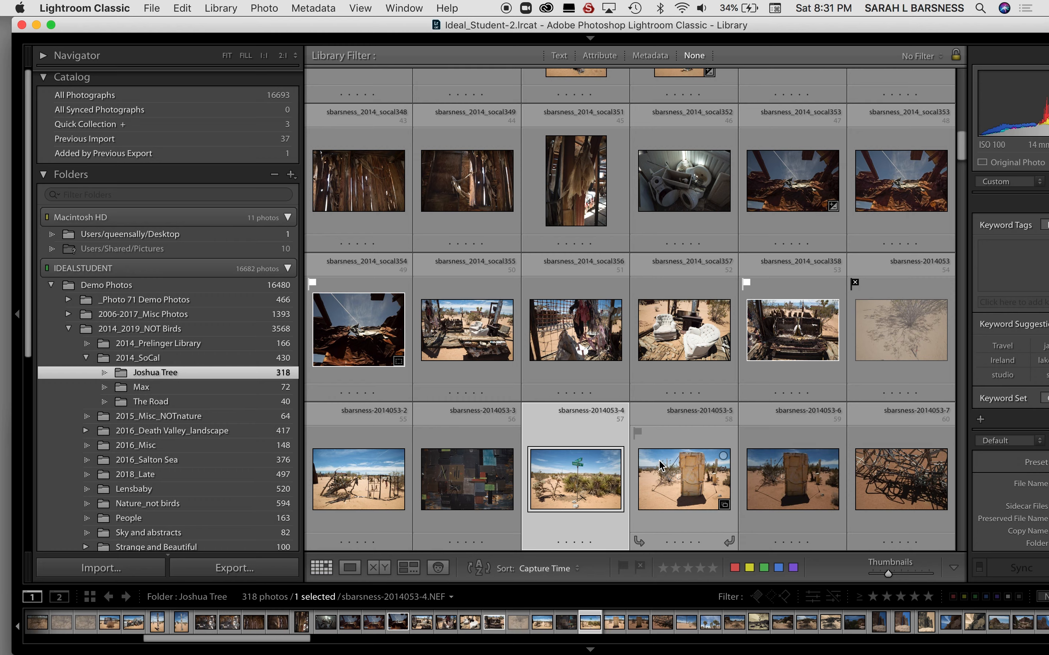
scroll(666, 478, "down", 2)
double_click(665, 473)
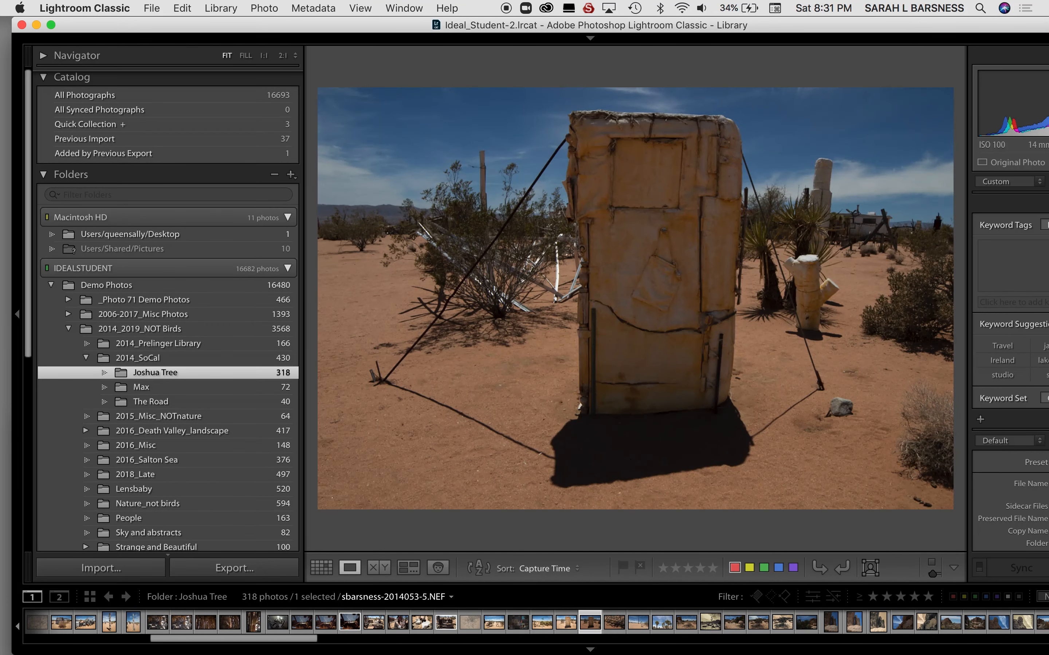
key("Right")
key("Right")
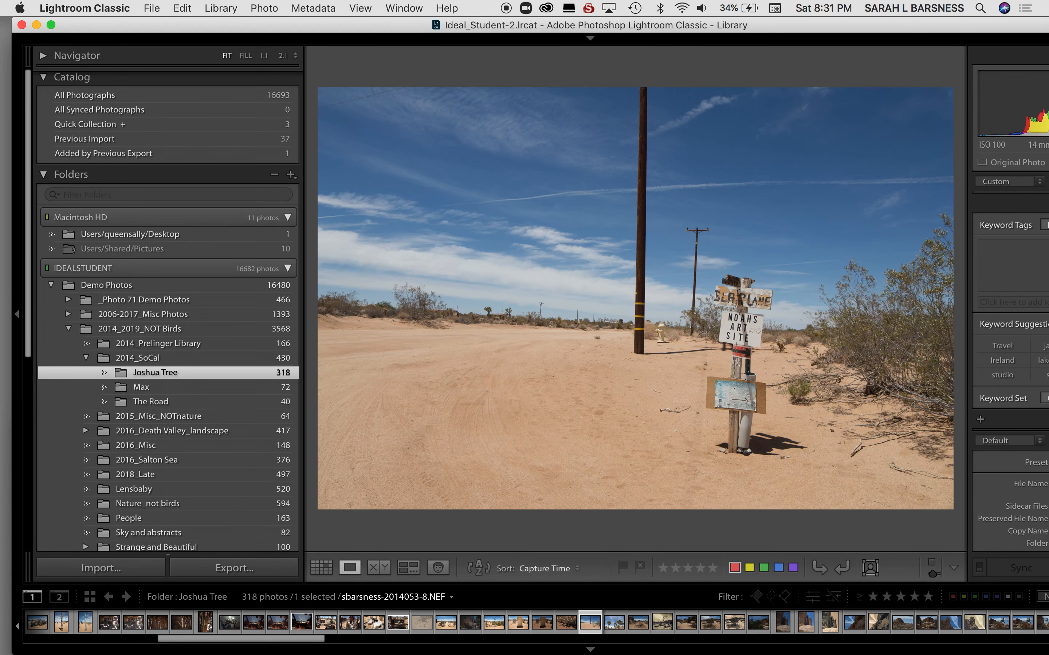
key("Right")
key("Left")
Return to the folder's first photo through the Grid and, in Loupe view, rate socal293 and socal298 two stars each.
key("g")
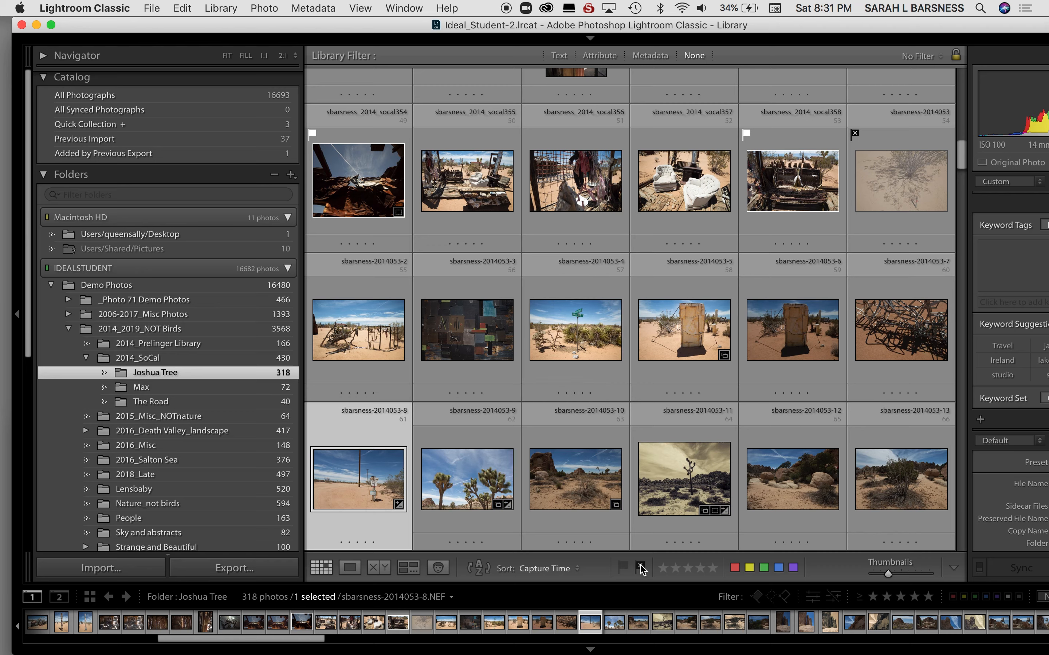
scroll(617, 291, "up", 10)
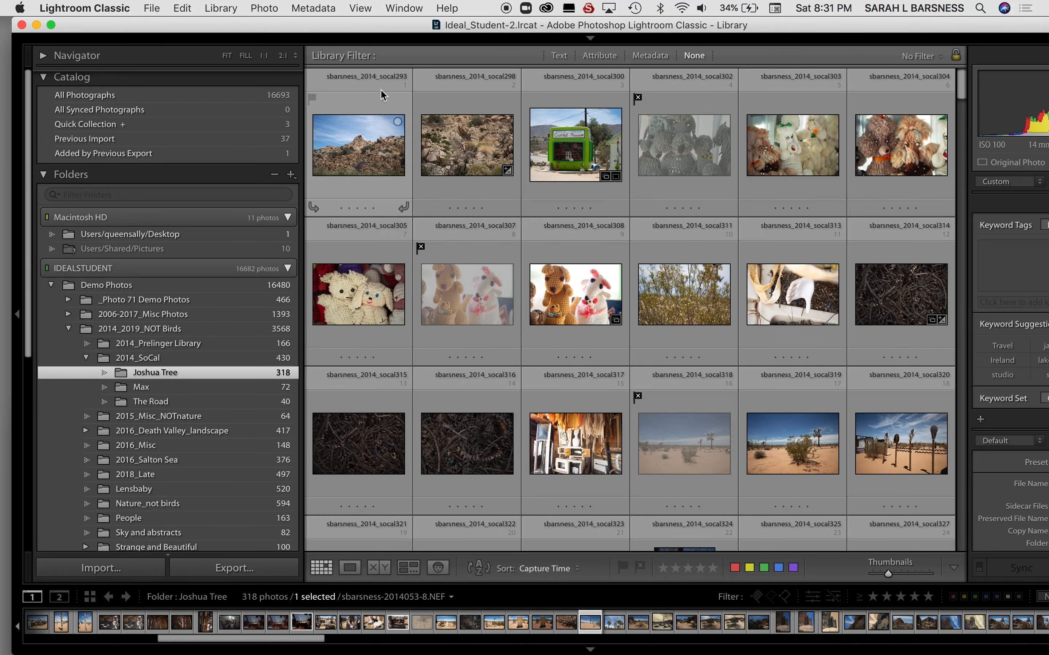
left_click(364, 152)
key("e")
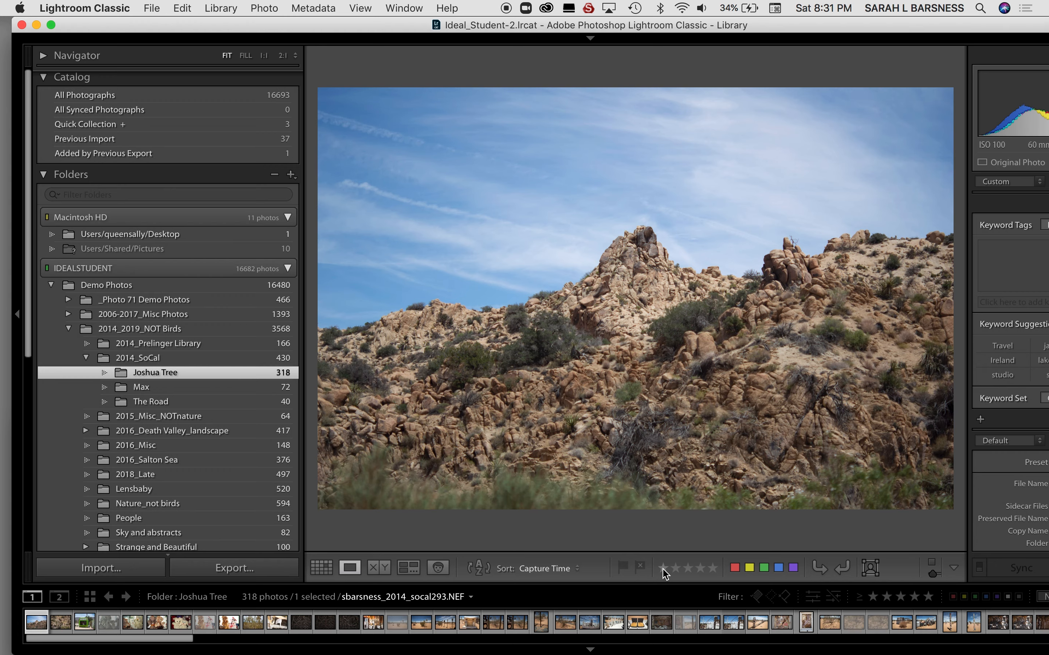
left_click(678, 569)
key("Right")
key("2")
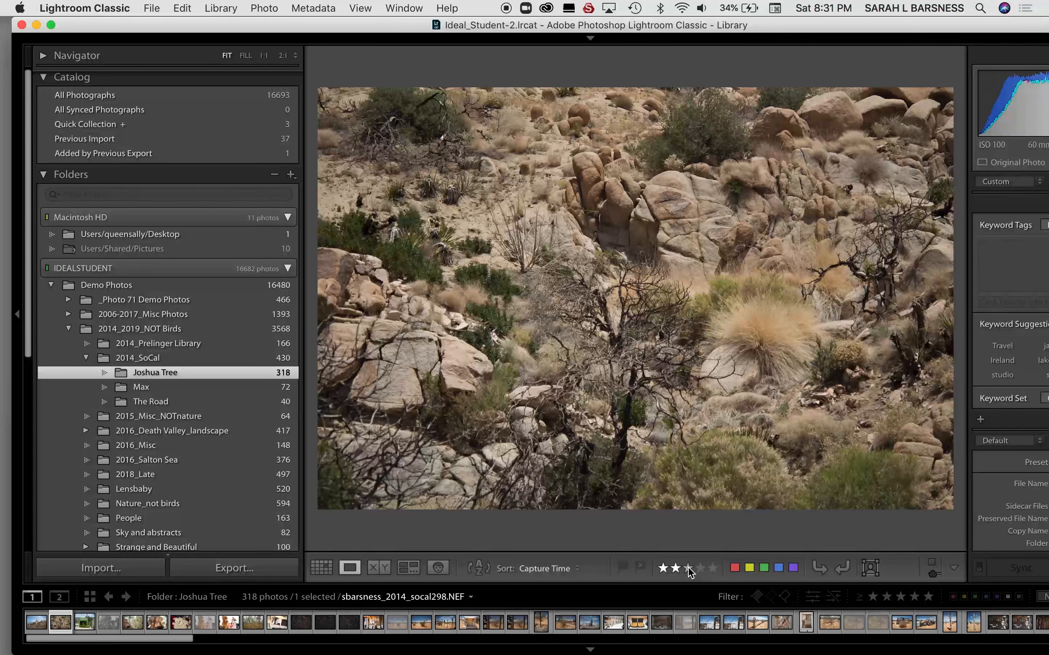
Rate the Crochet Museum photo socal300 four stars and the crocheted toy photo socal304 two stars.
key("Right")
key("Right")
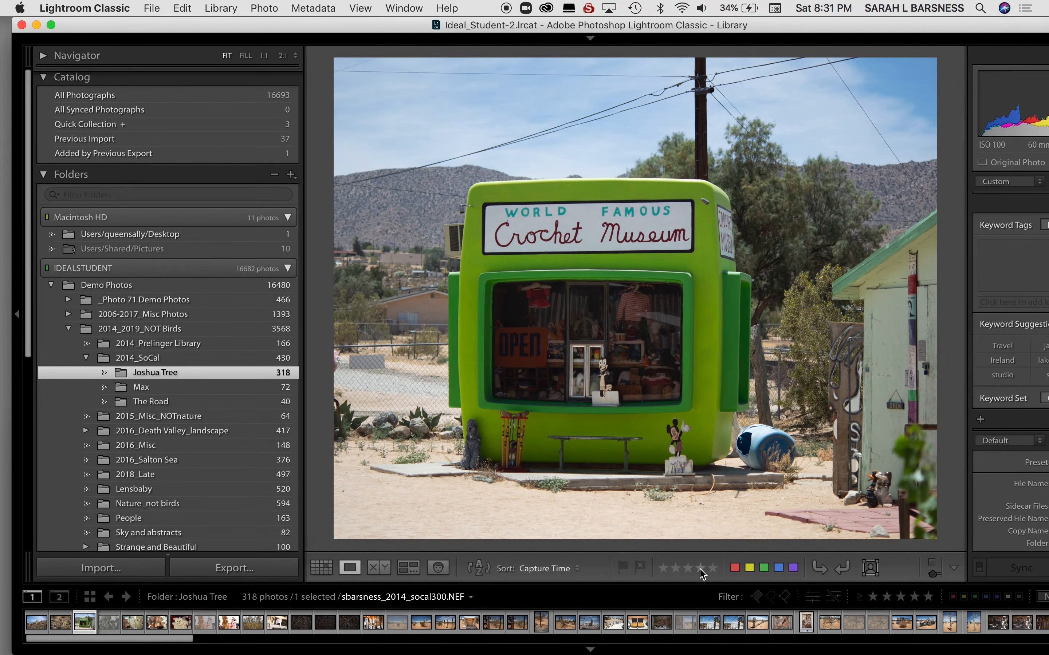
key("4")
key("Right")
key("Right")
key("Right")
key("2")
Rate the crocheted toy photo socal305 two stars and the crocheted kangaroo photo socal308 four stars.
key("Right")
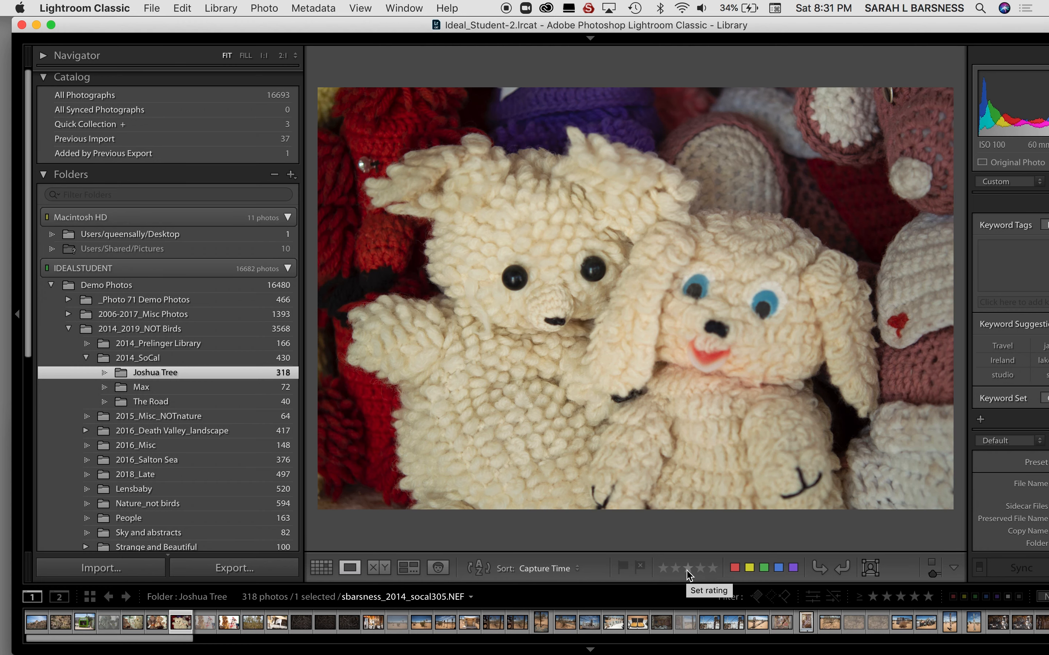
key("Right")
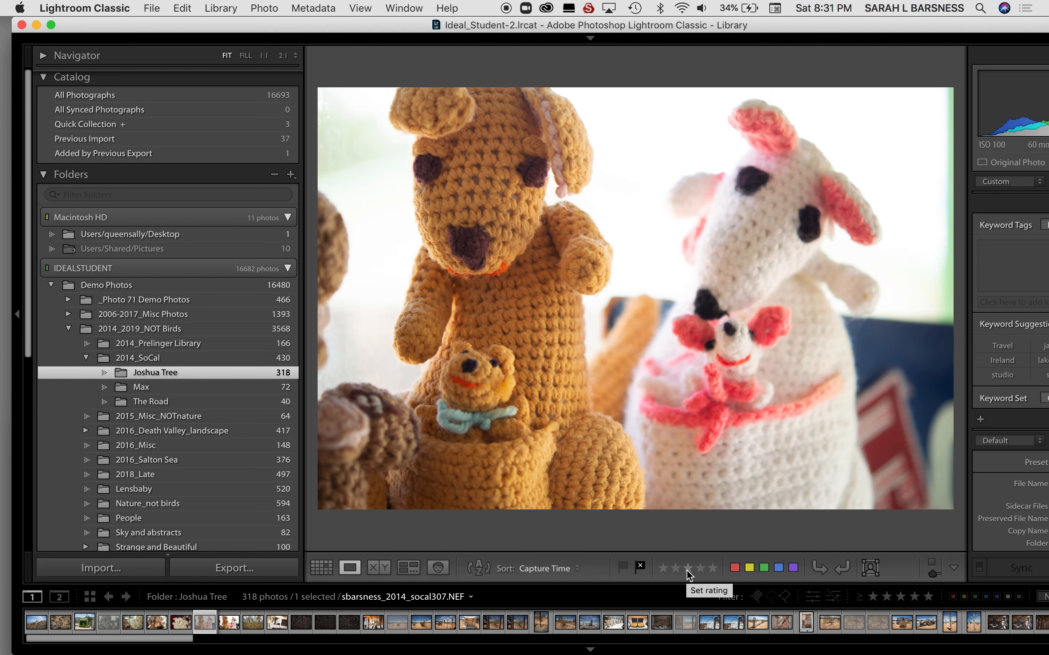
key("Left")
left_click(679, 568)
key("Right")
key("Right")
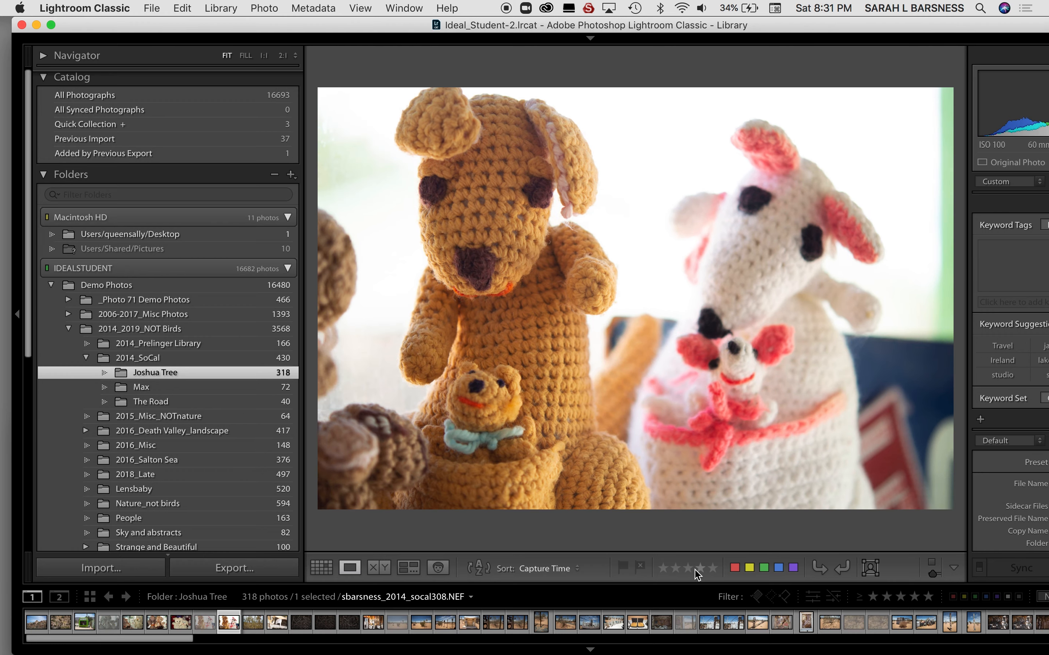
left_click(702, 571)
Rate the desert shrub photo socal311 and the metal shavings photos socal314 and socal315 four stars each.
key("Right")
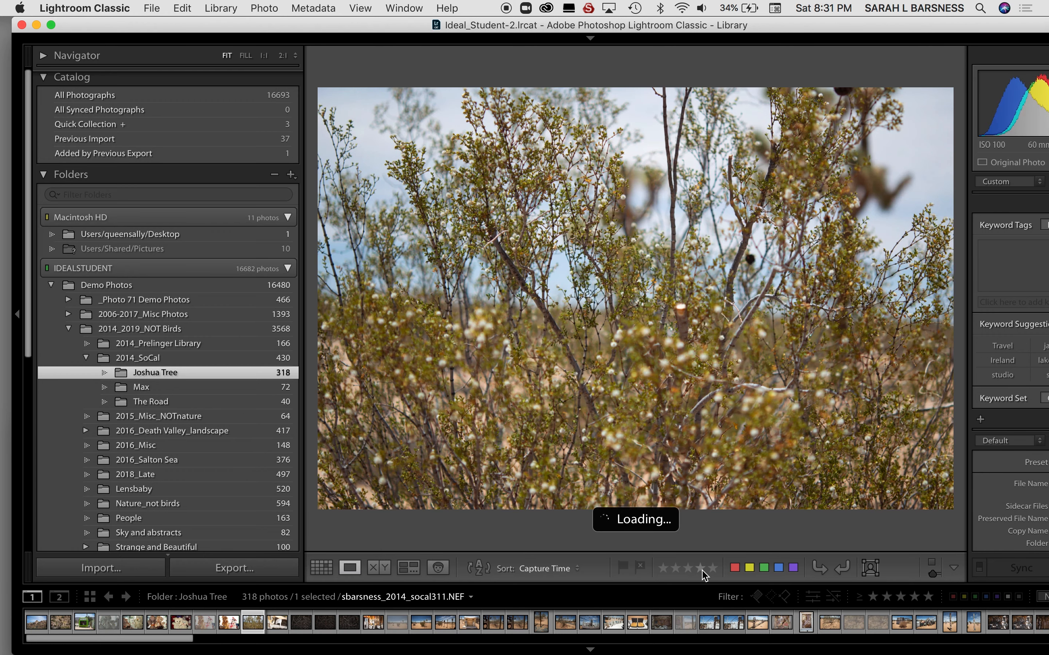
left_click(702, 571)
key("Right")
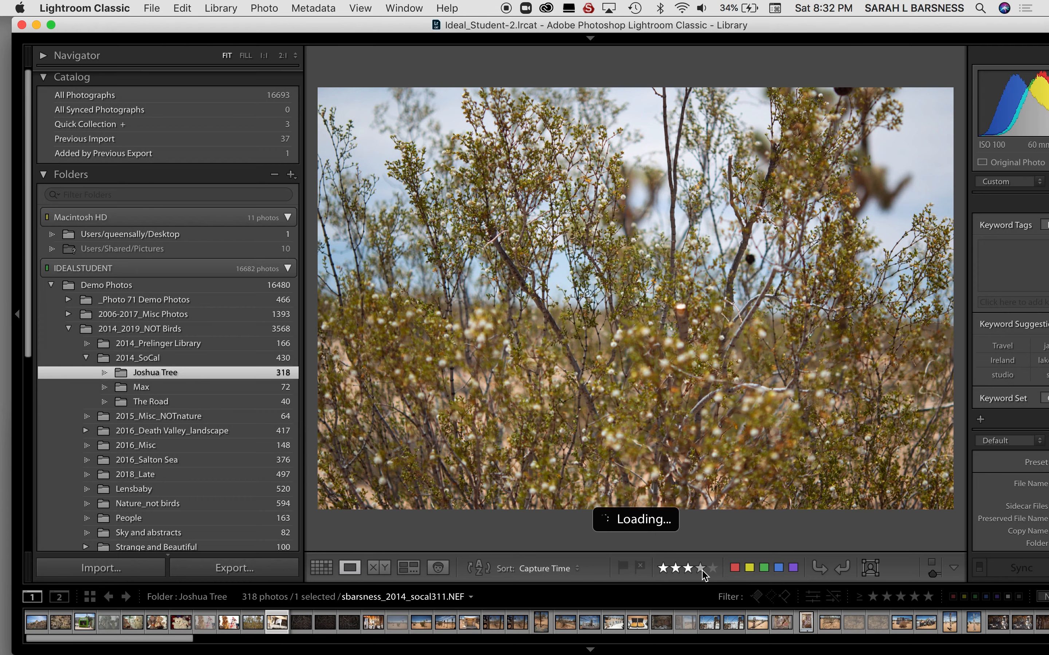
key("Right")
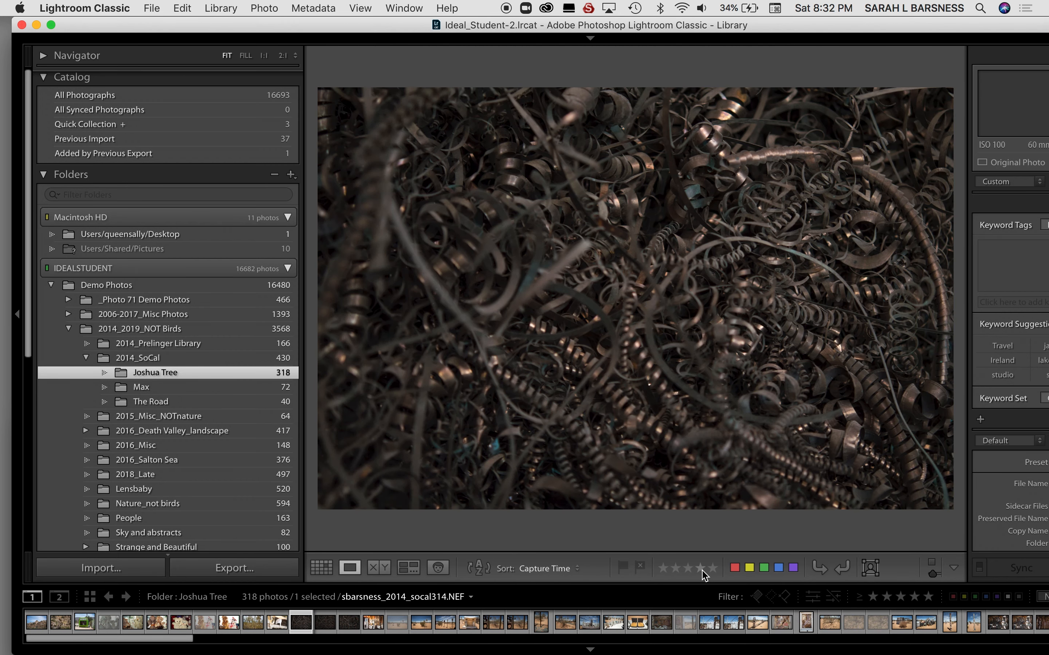
left_click(702, 572)
key("Right")
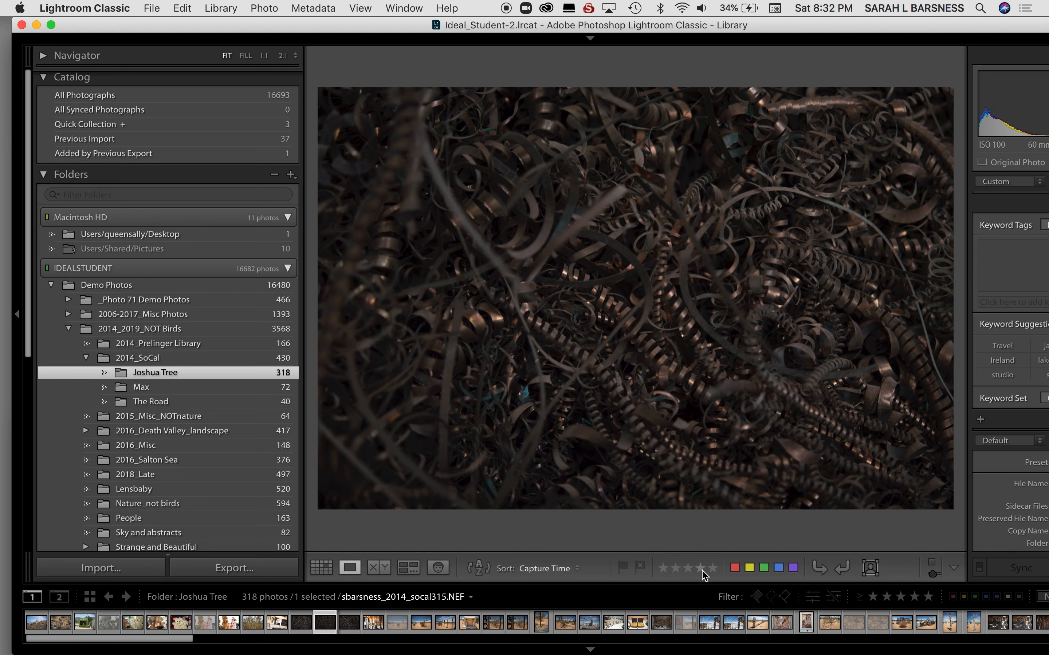
left_click(702, 572)
Rate the metal shavings photo socal316 three stars and the stove assemblage photo socal317 two stars.
key("Right")
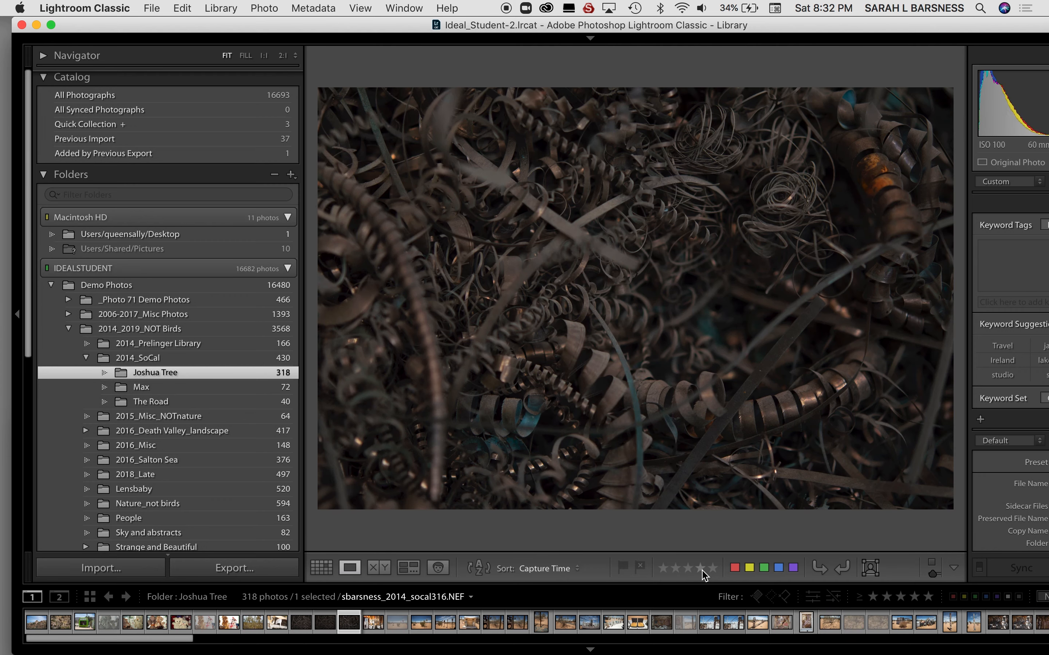
left_click(689, 571)
key("Right")
Give the desert bush photo socal319 a star rating, rate the pole sculptures photo socal320 five stars, and advance to socal321.
key("Right")
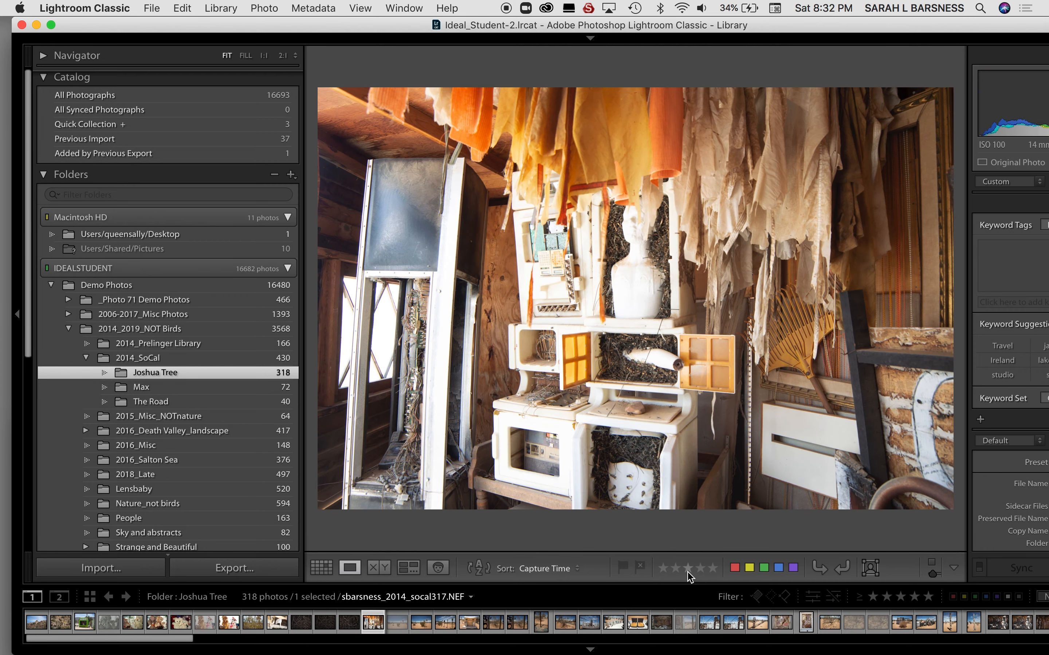
left_click(677, 570)
key("Right")
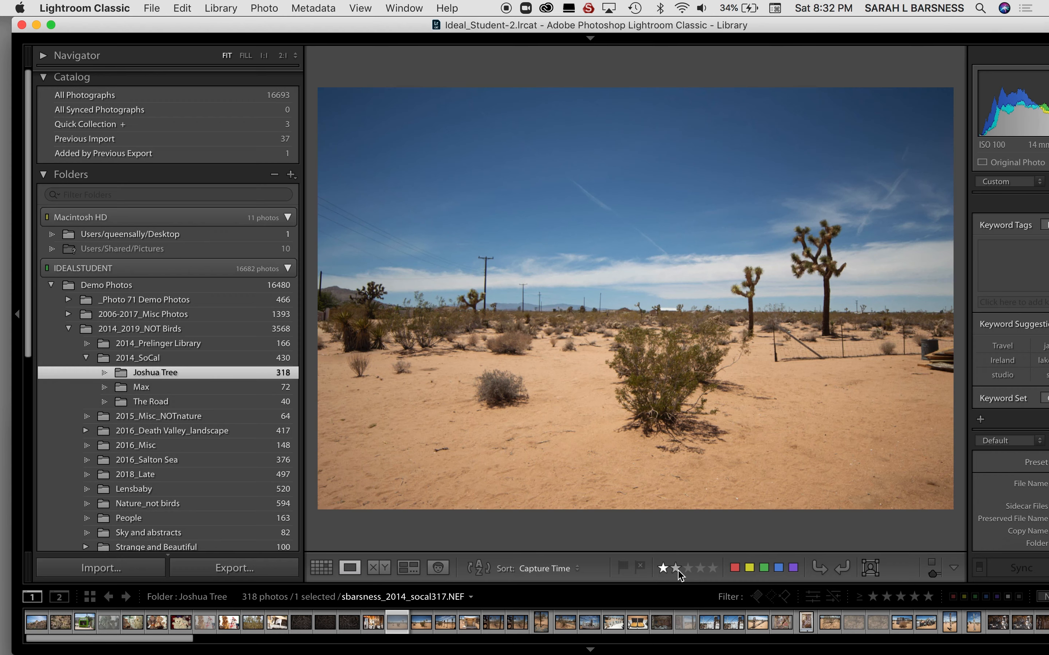
key("Right")
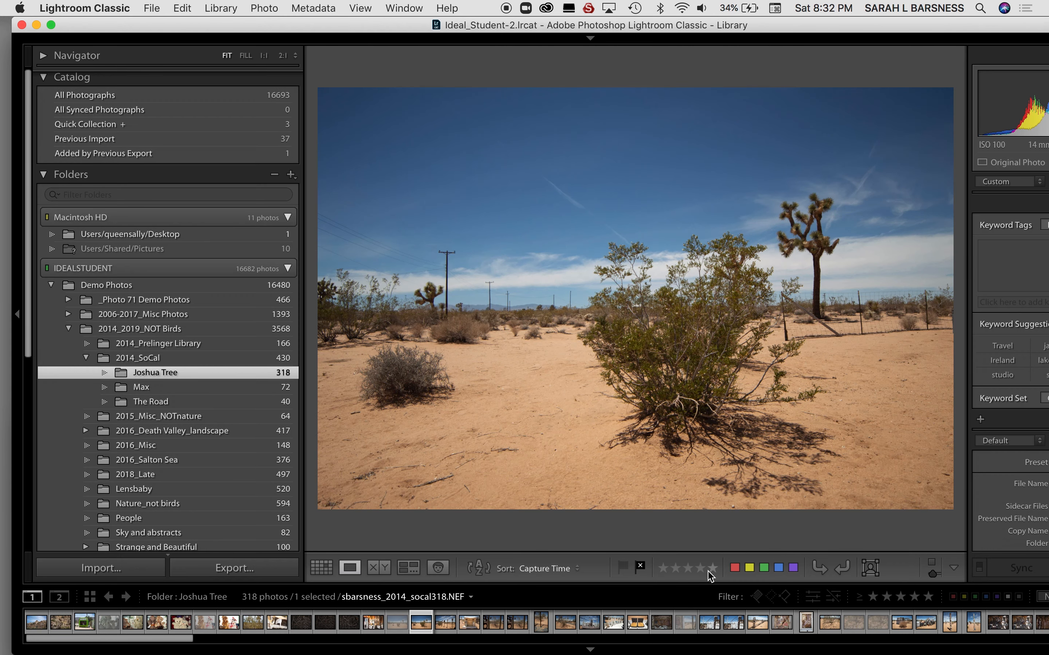
left_click(707, 571)
key("Right")
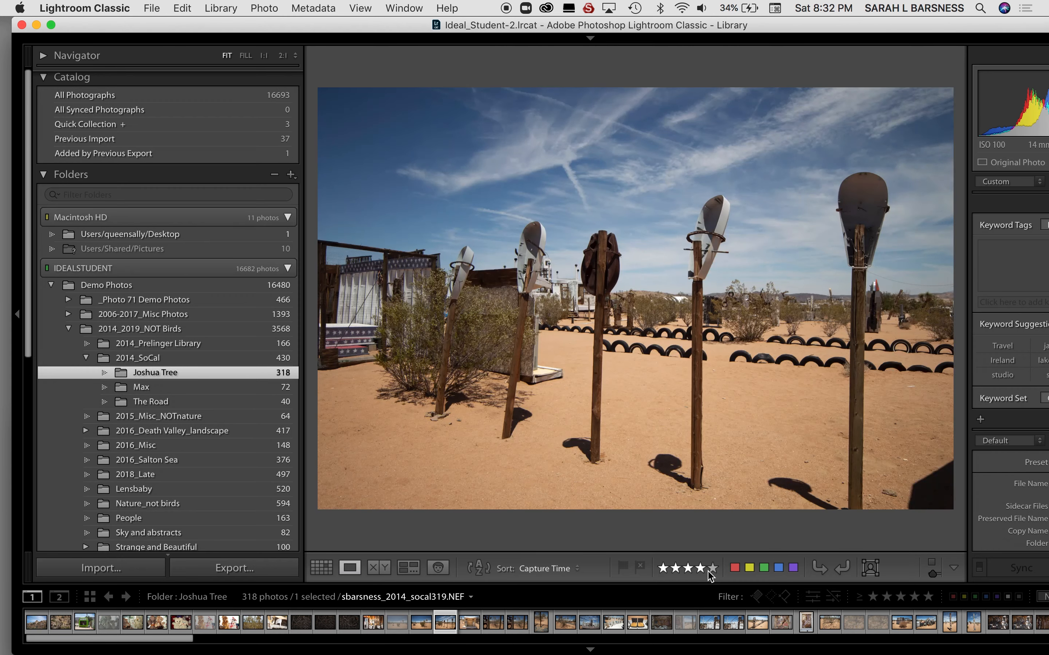
left_click(713, 569)
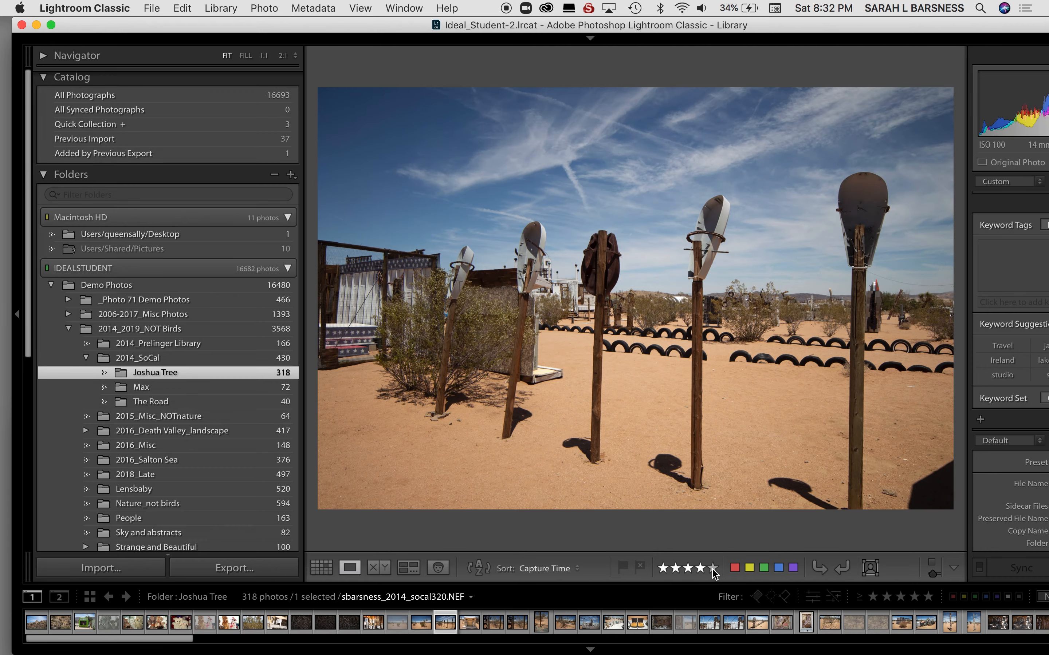
key("Right")
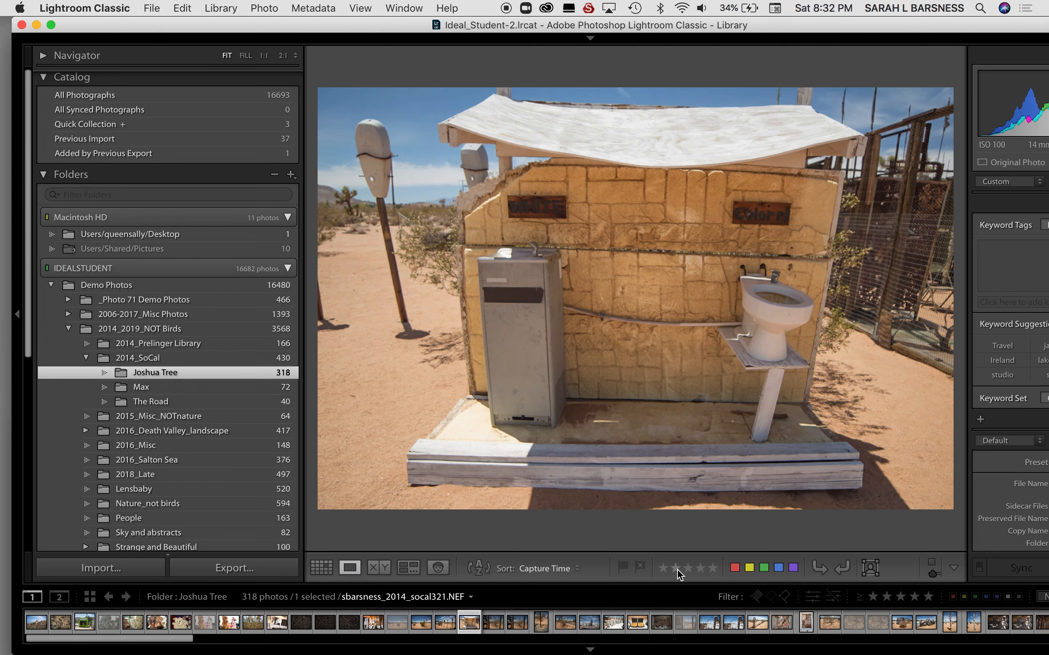
Rate the outdoor toilet photo socal321 three stars and the fenced bush photo socal322 four stars, and return to Grid view.
left_click(688, 571)
key("Right")
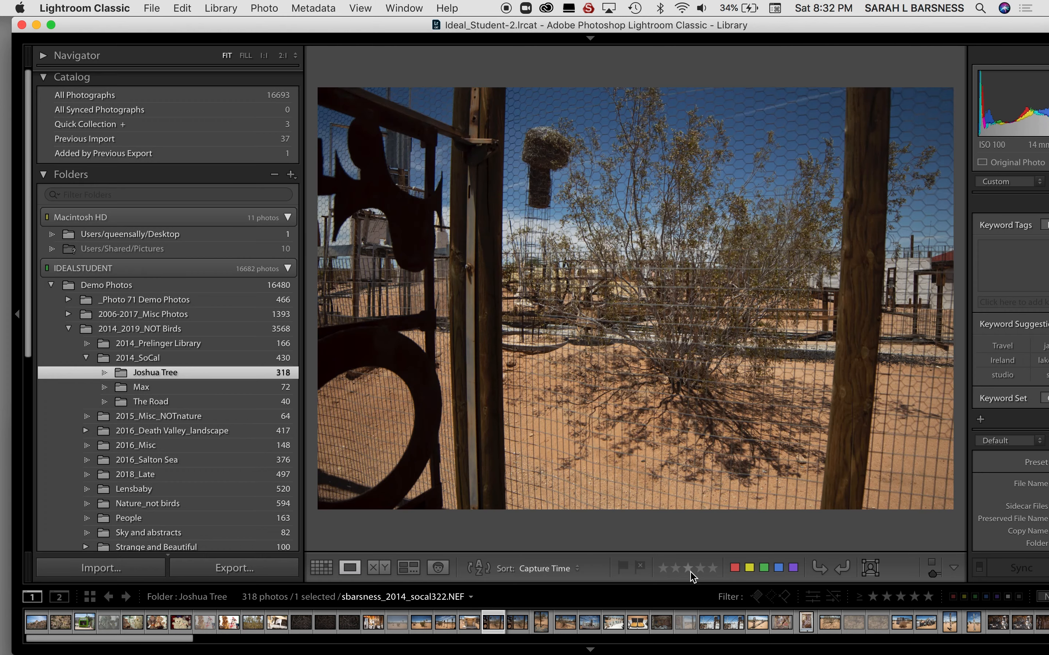
left_click(701, 570)
key("Right")
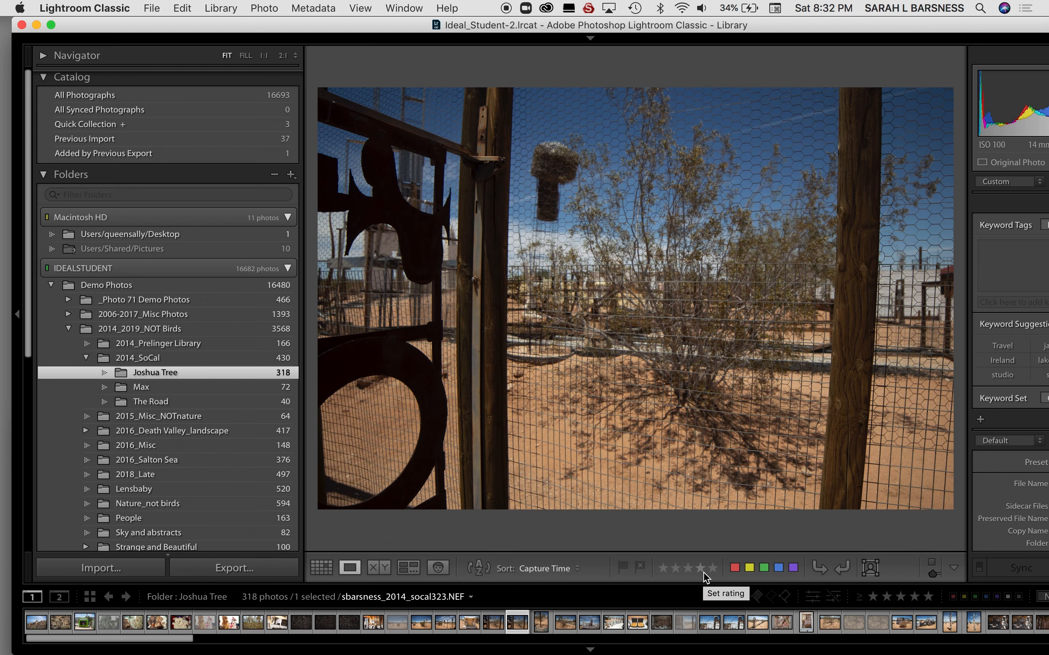
key("g")
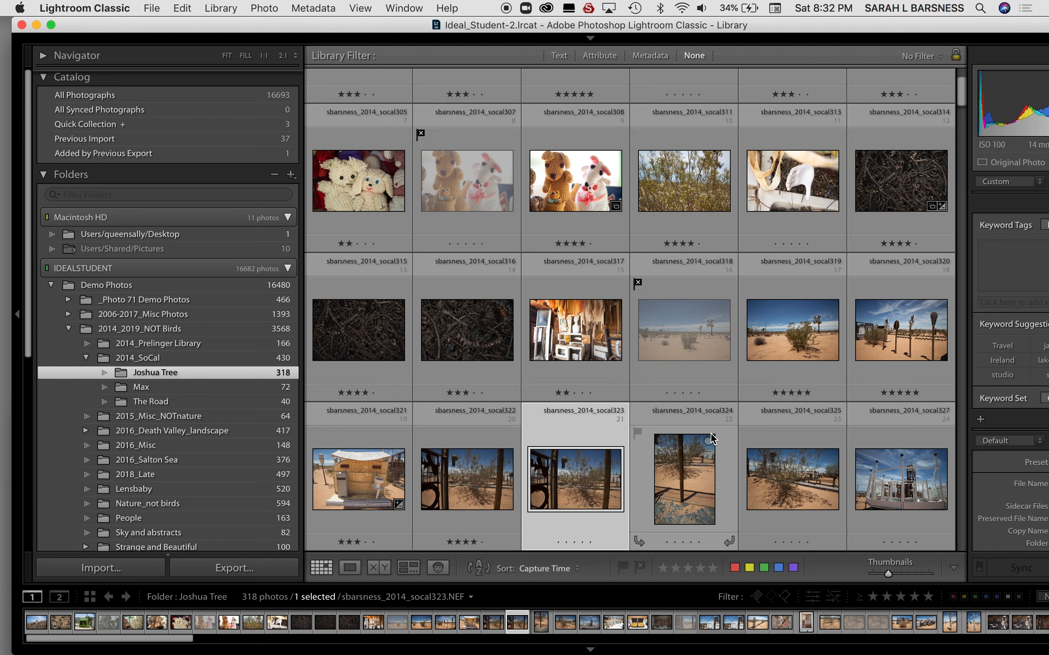
Open the first photo, socal293, in Loupe view and assign the red color label to it and to the rocky hillside photo socal298.
scroll(711, 438, "up", 3)
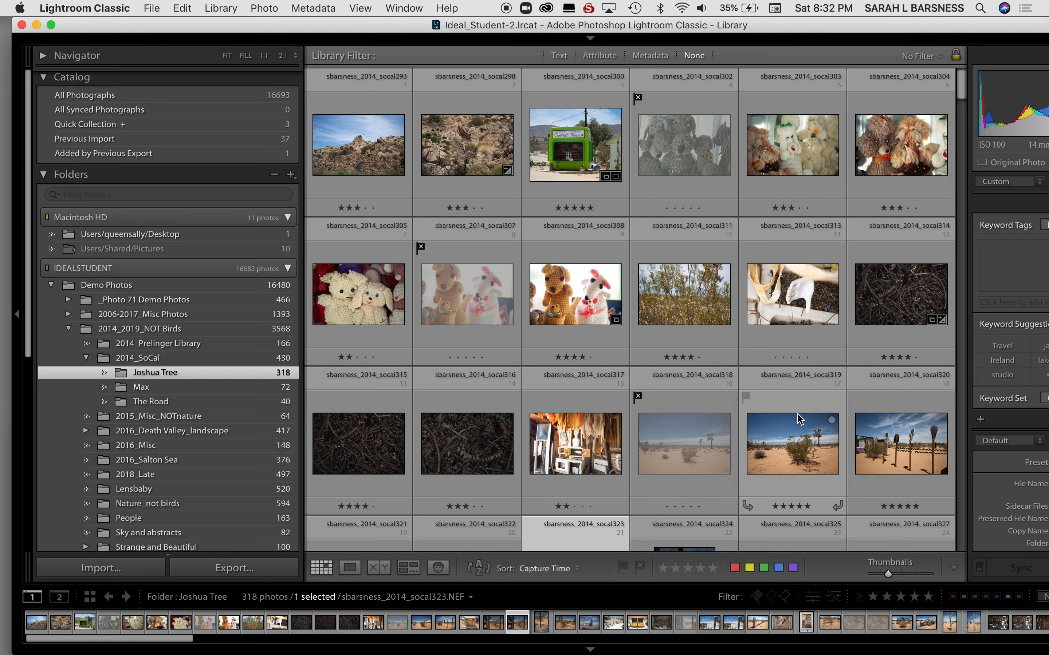
scroll(799, 419, "down", 10)
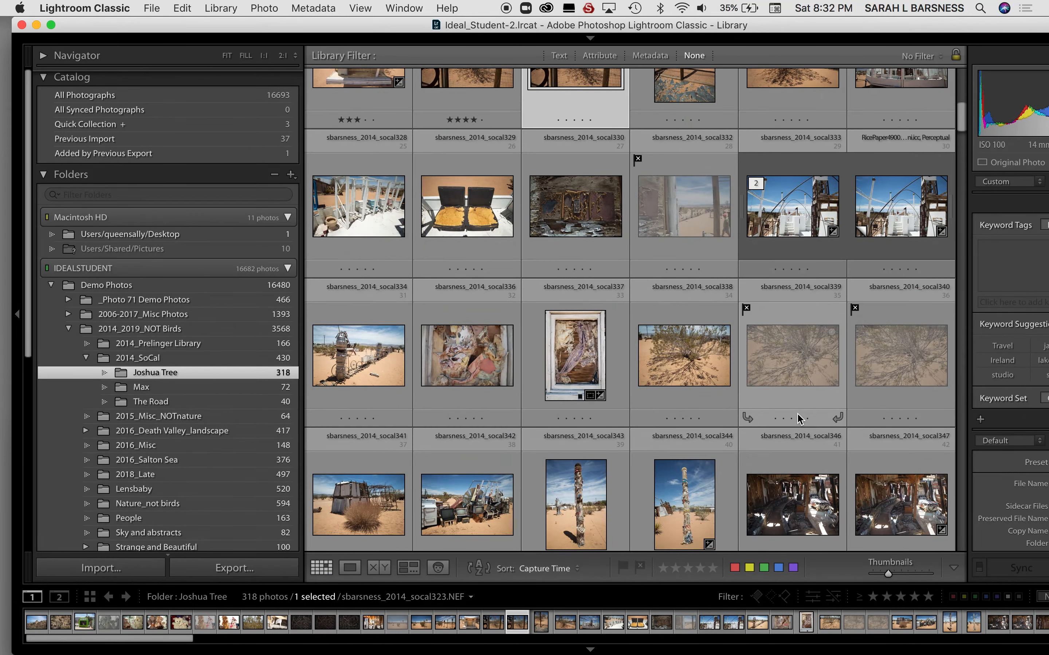
scroll(800, 419, "up", 10)
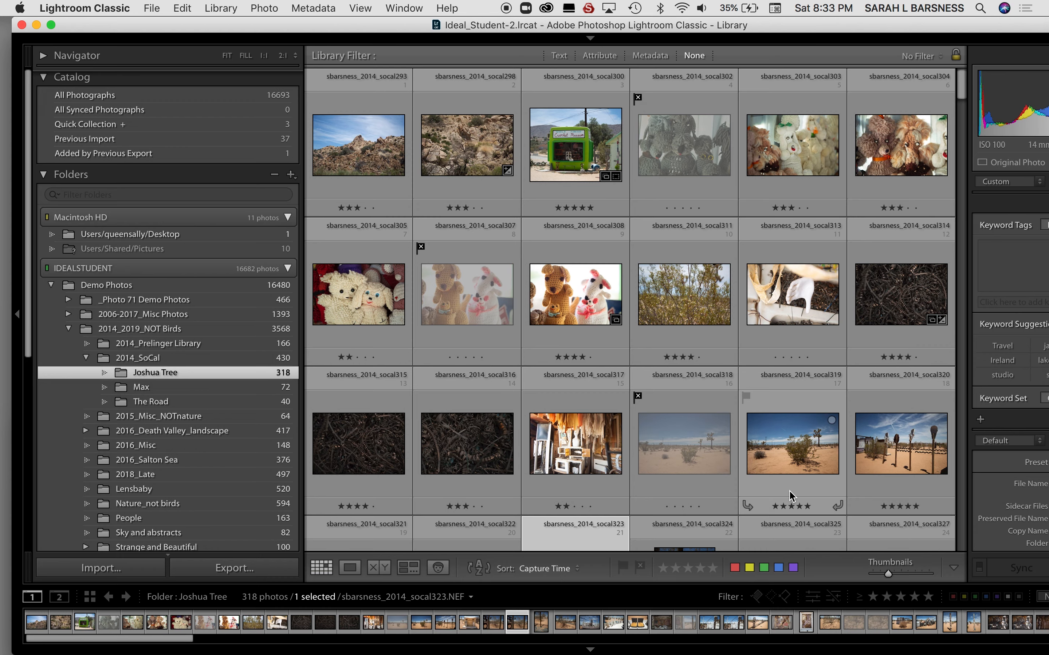
scroll(790, 494, "down", 3)
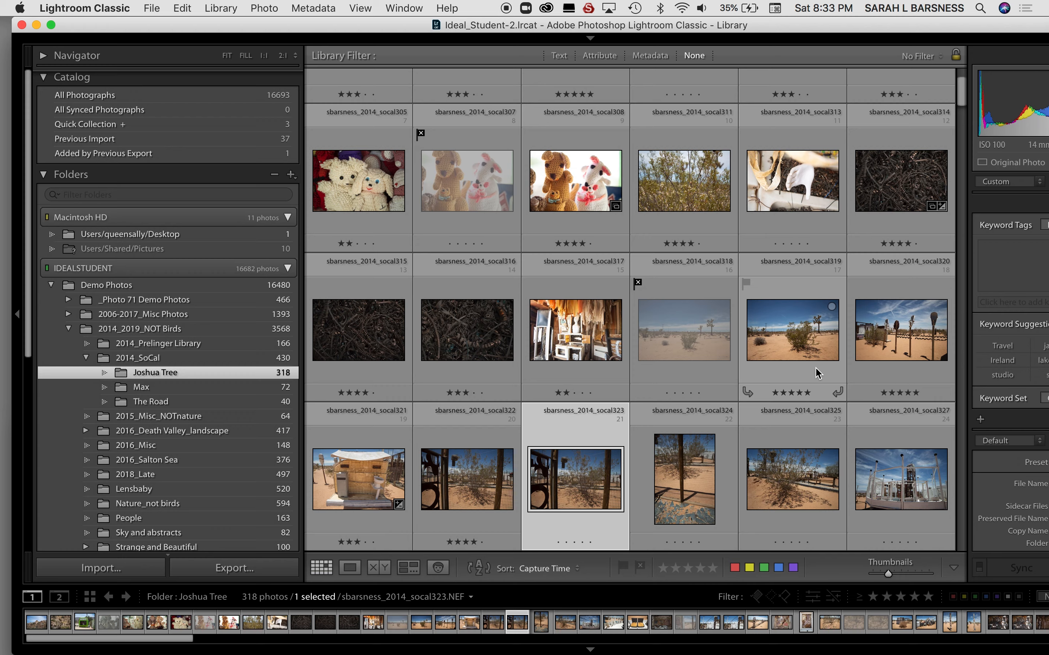
scroll(620, 351, "up", 3)
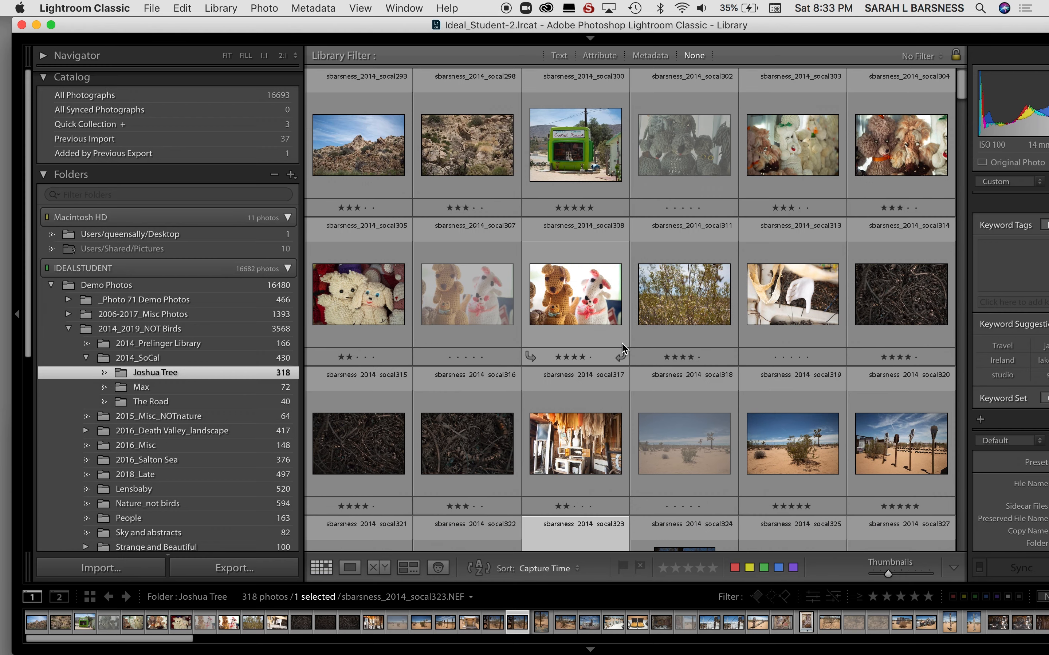
left_click(380, 191)
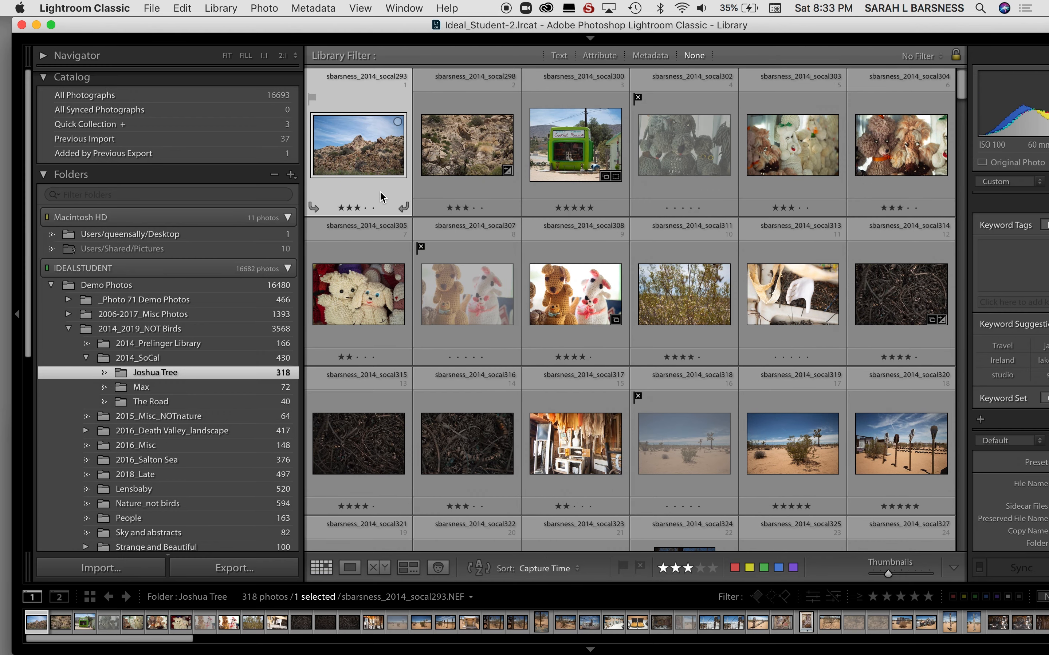
key("e")
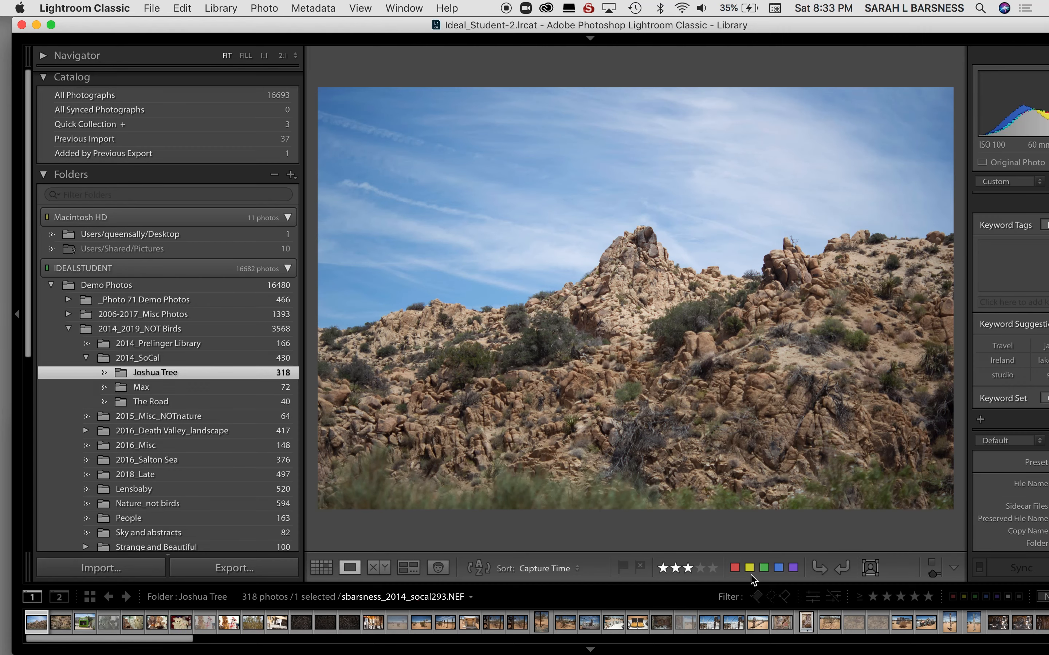
left_click(734, 568)
key("Right")
left_click(735, 568)
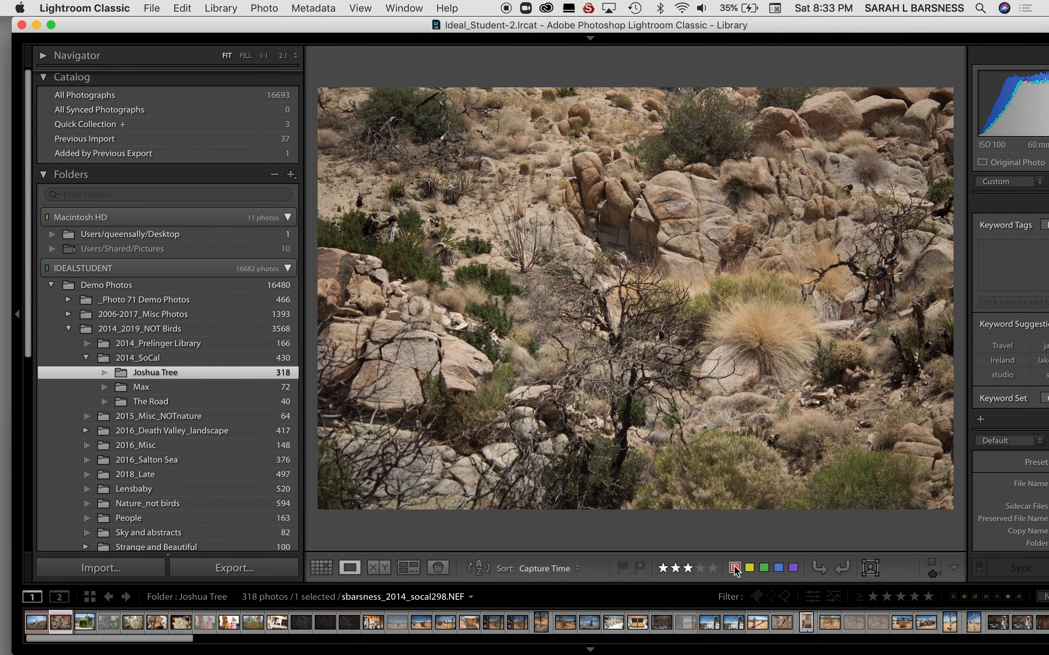
Assign the yellow color label to the Crochet Museum photo socal300 and all the crocheted toy photos through socal308.
key("Right")
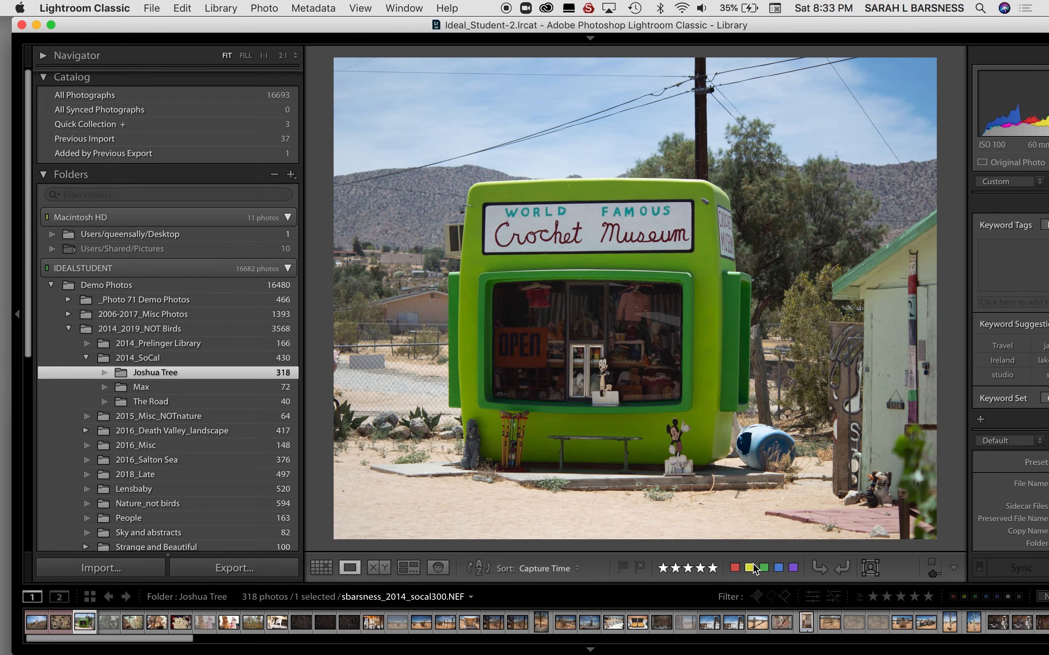
left_click(749, 568)
key("Right")
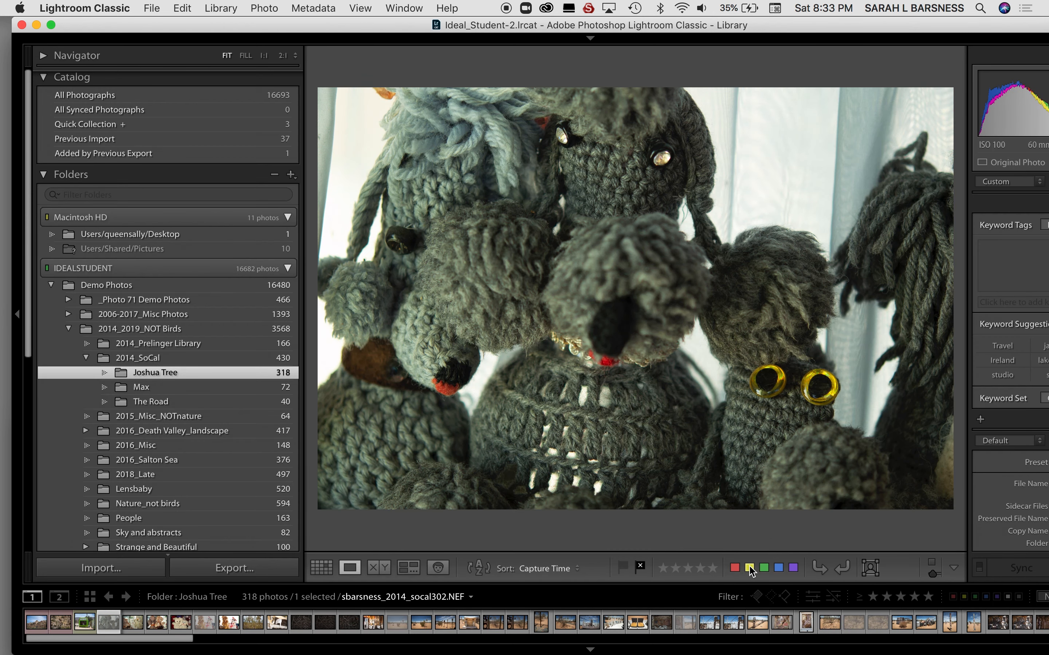
key("Right")
left_click(749, 568)
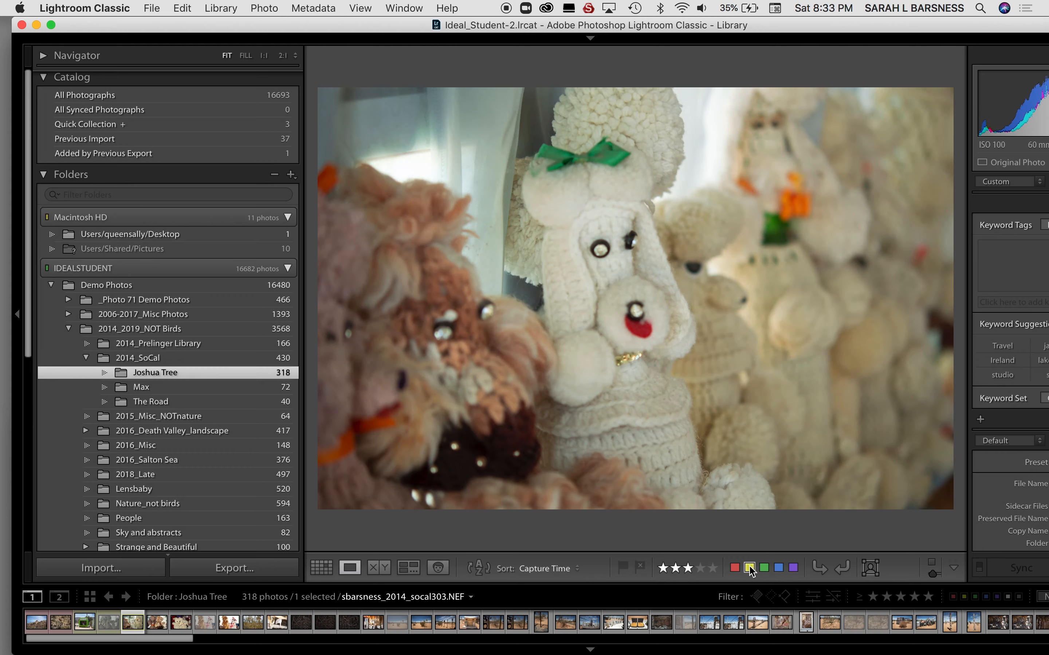
key("Right")
left_click(750, 569)
key("Right")
left_click(749, 568)
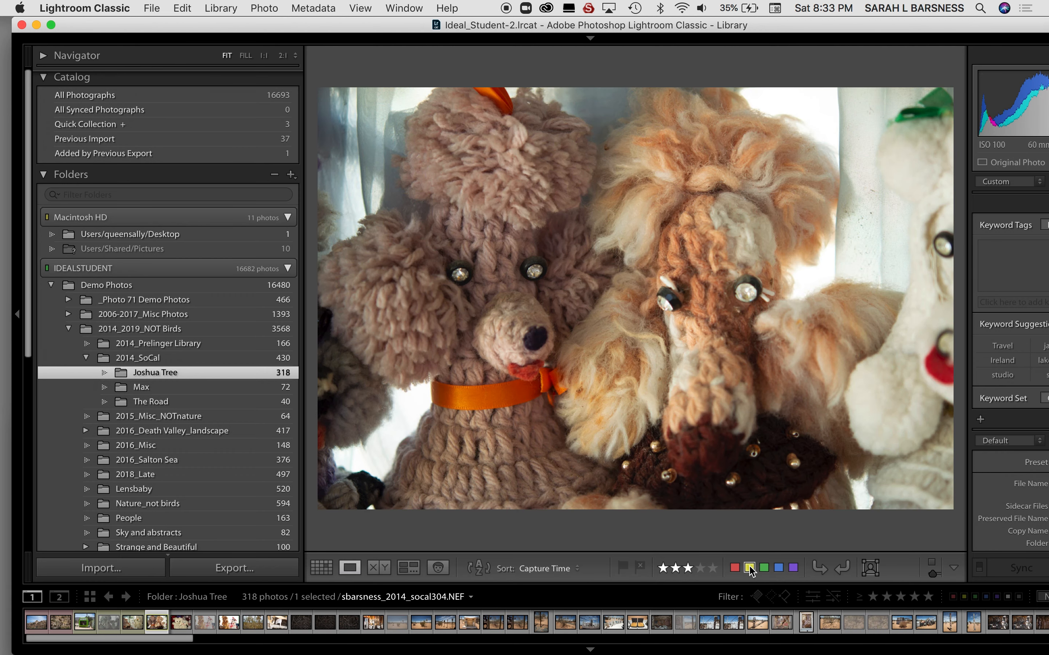
key("Right")
key("Right")
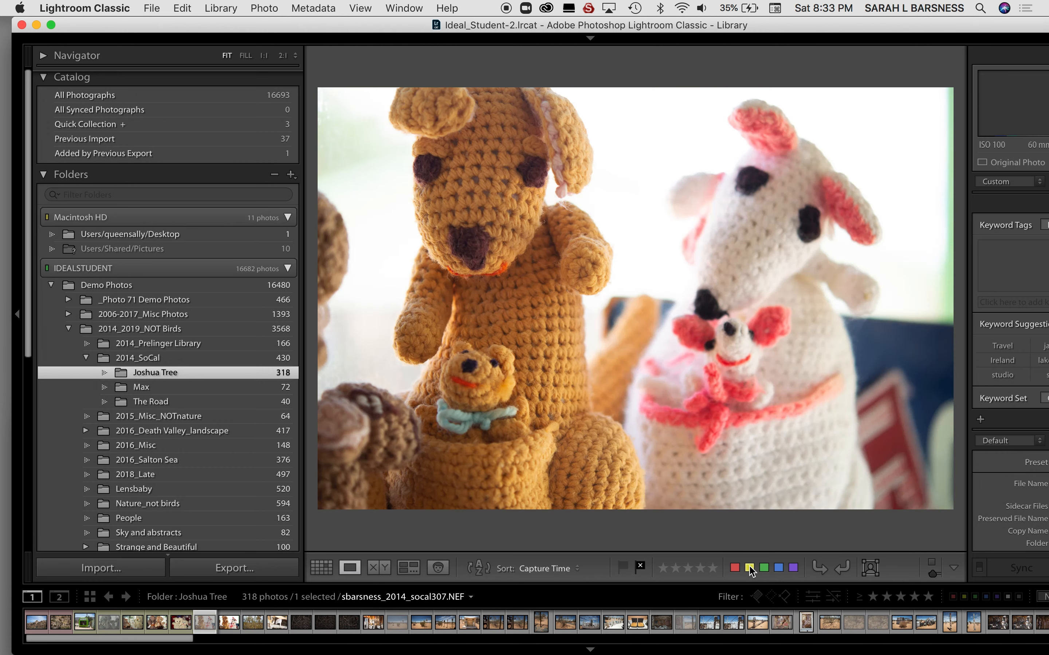
Assign the red color label to the desert shrub photo socal311, advance to socal313, and return to Grid view.
key("Right")
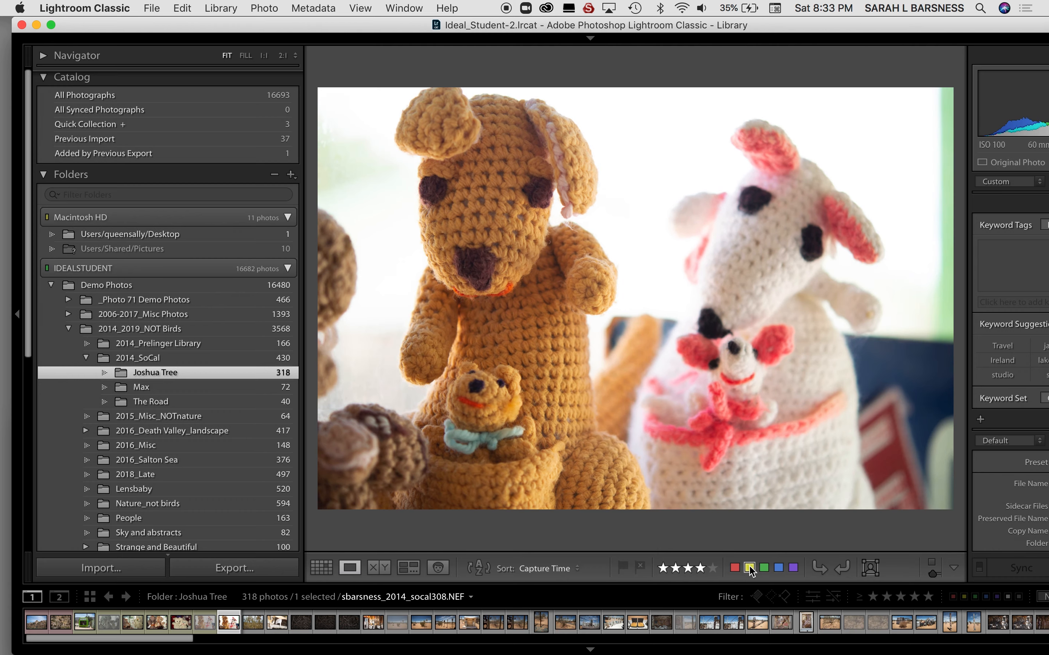
key("Right")
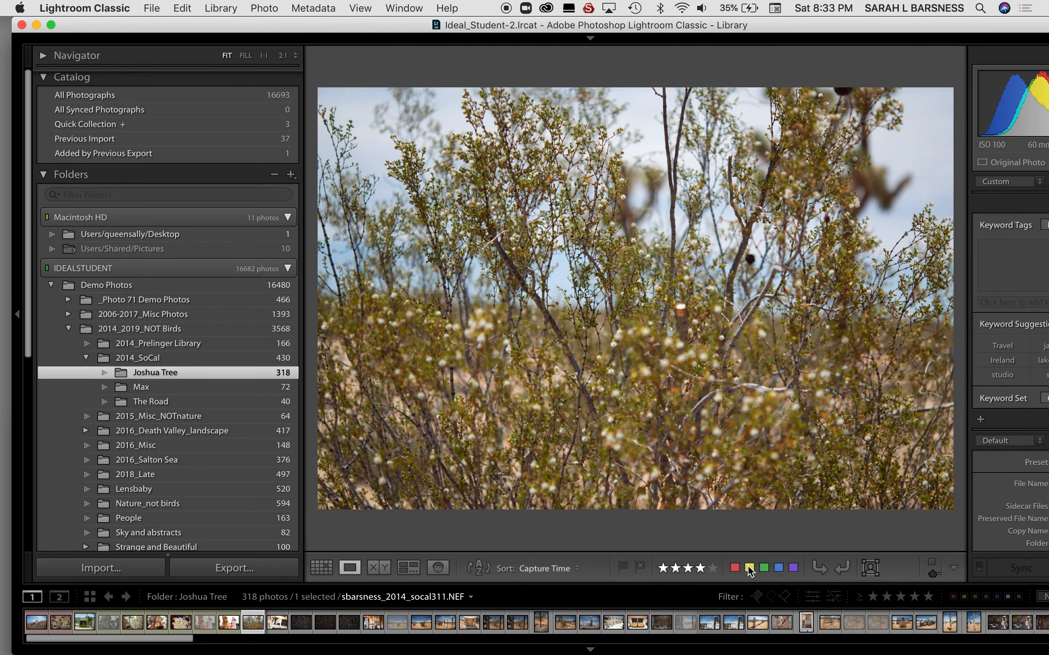
key("Right")
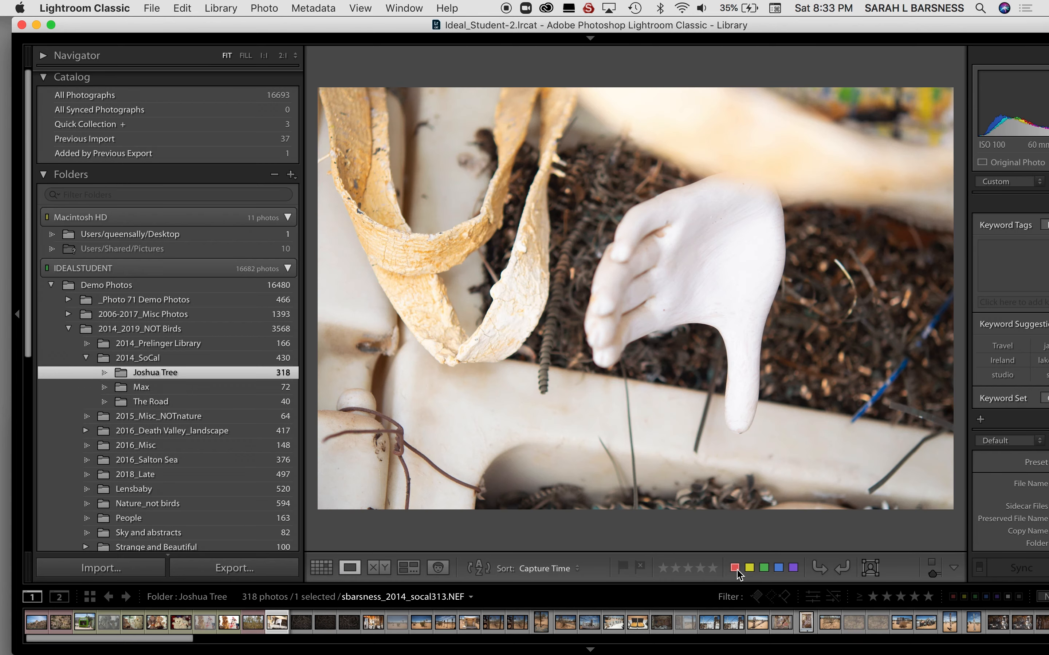
left_click(760, 569)
key("g")
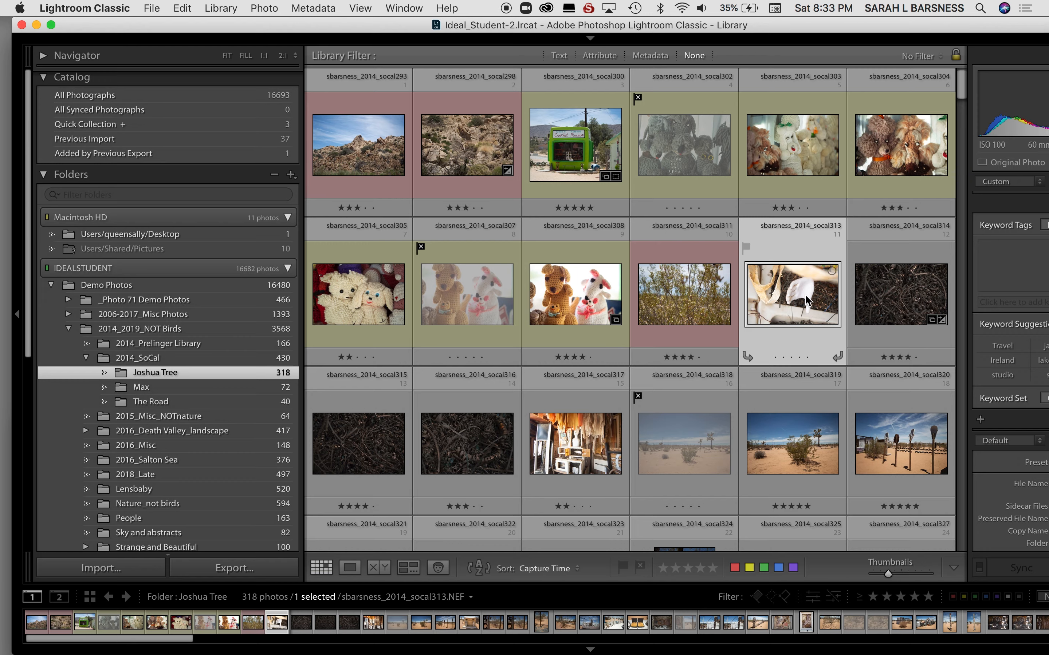
Select the range of photos from socal313 through 2014053-8 and assign the green color label to all of them.
scroll(807, 296, "down", 10)
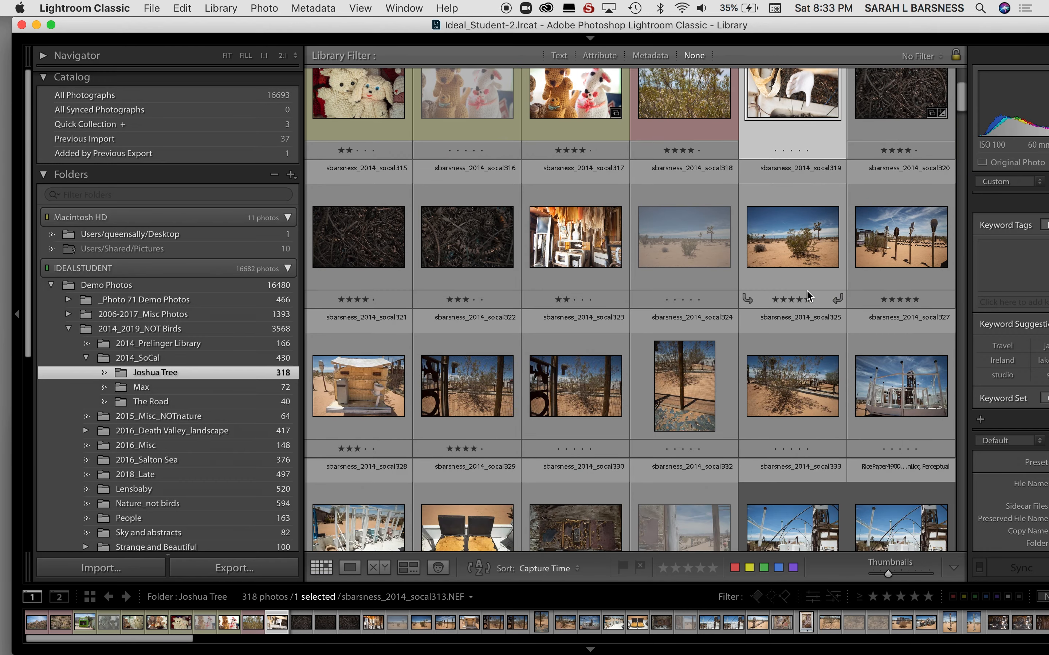
scroll(807, 291, "down", 12)
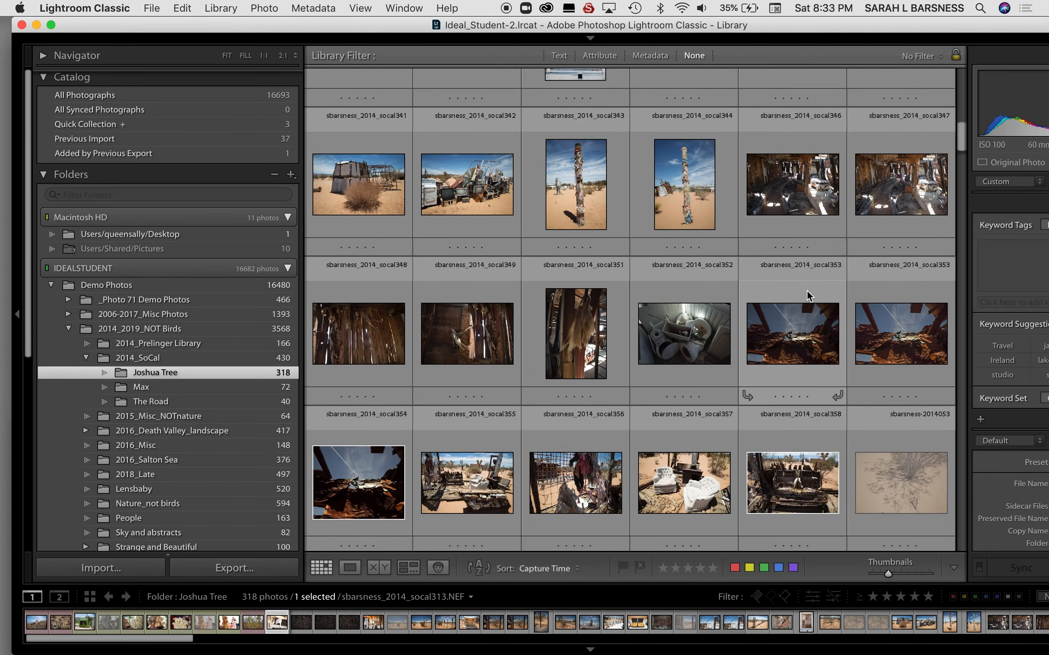
scroll(807, 296, "down", 4)
scroll(807, 296, "up", 3)
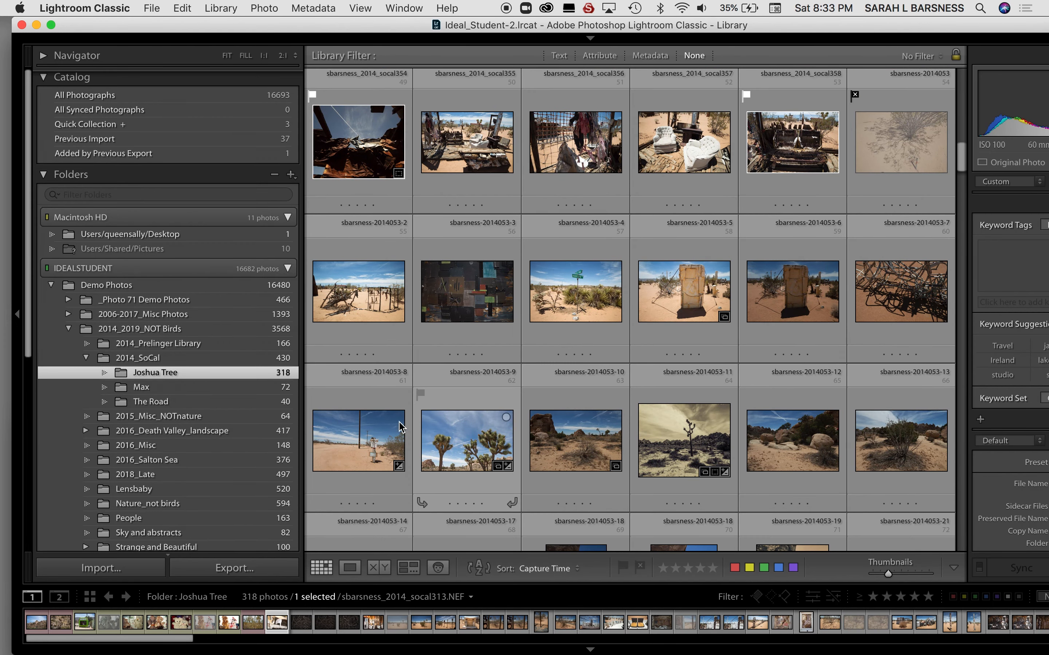
left_click(372, 444, "shift")
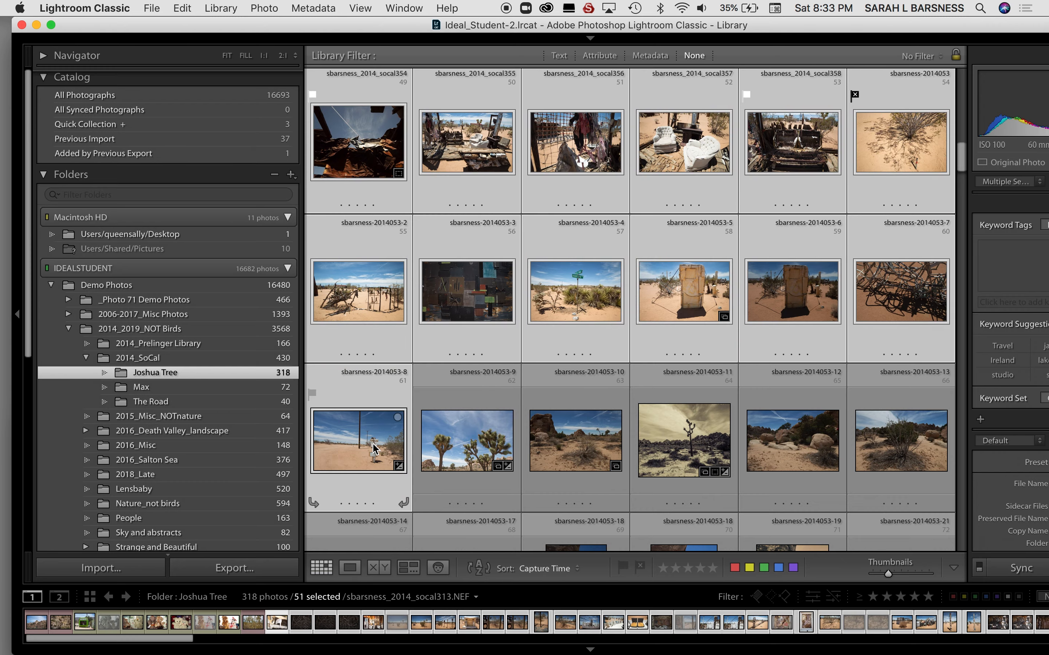
scroll(372, 443, "up", 6)
scroll(373, 443, "up", 5)
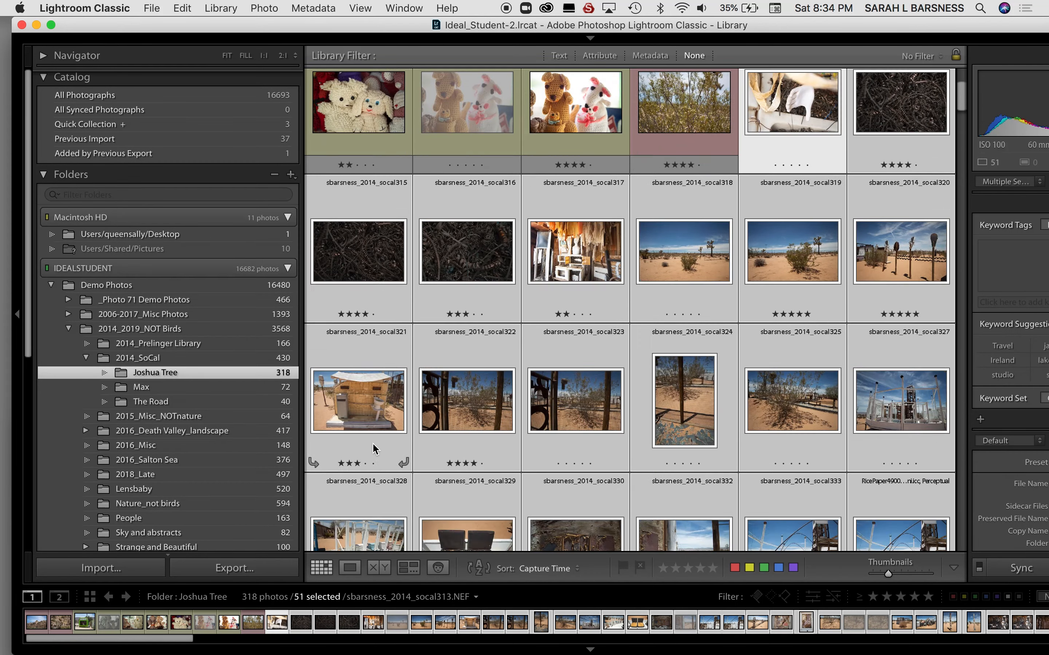
scroll(374, 449, "down", 10)
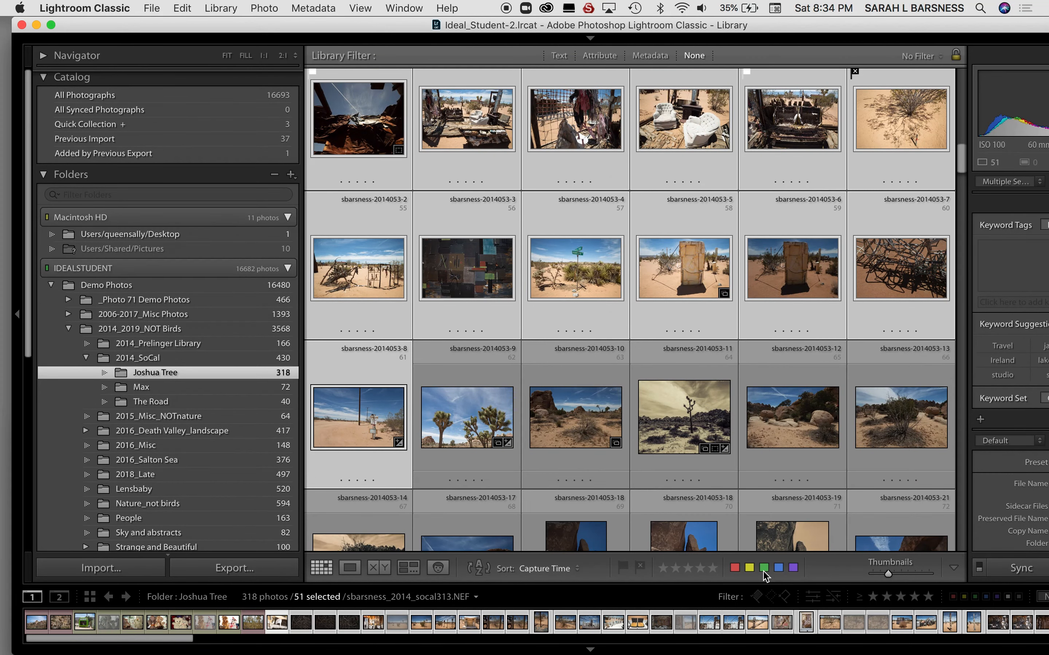
left_click(763, 569)
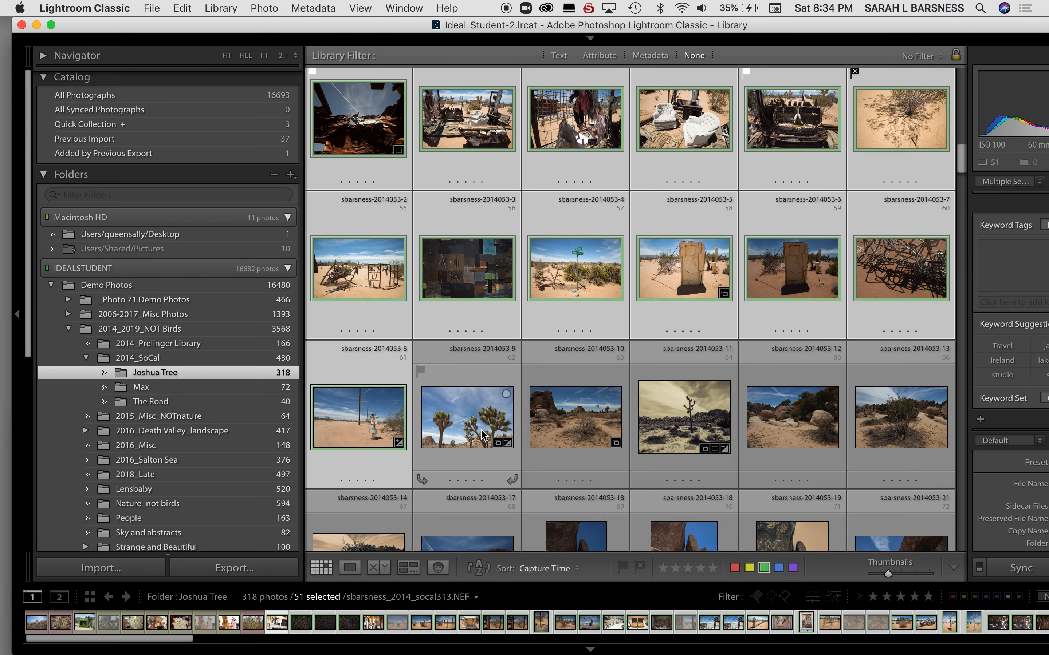
left_click(484, 435)
scroll(484, 435, "down", 10)
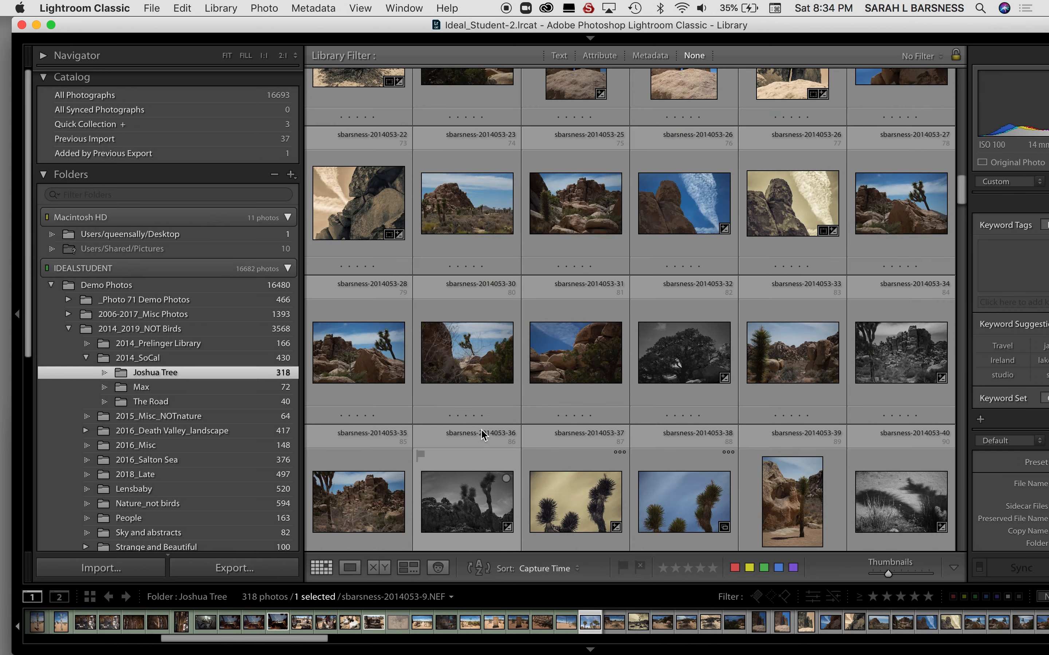
scroll(482, 431, "down", 10)
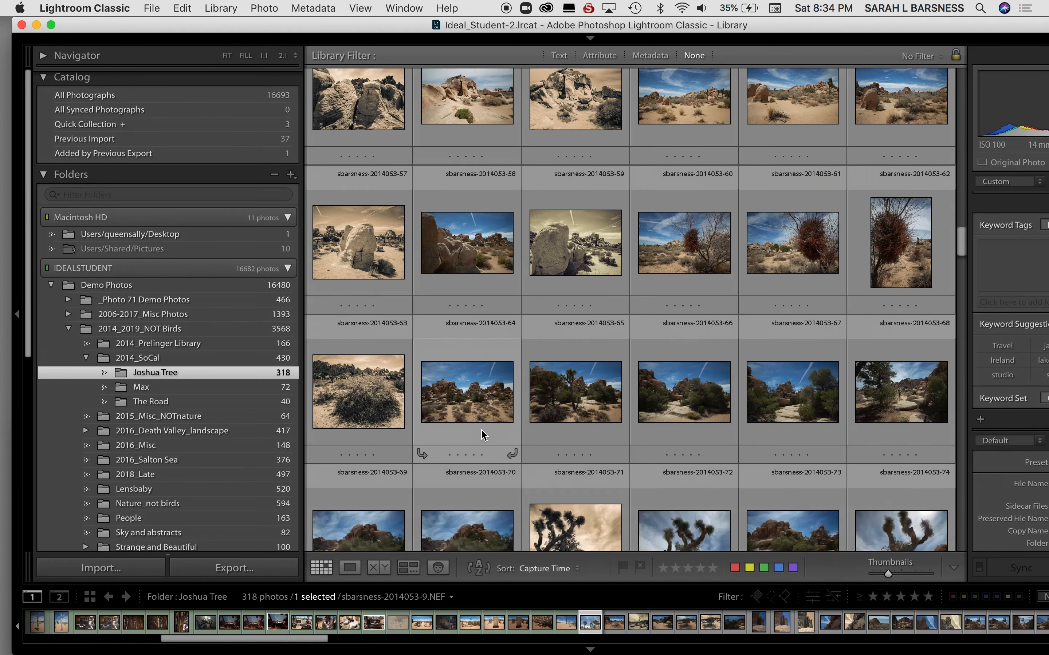
scroll(483, 434, "down", 10)
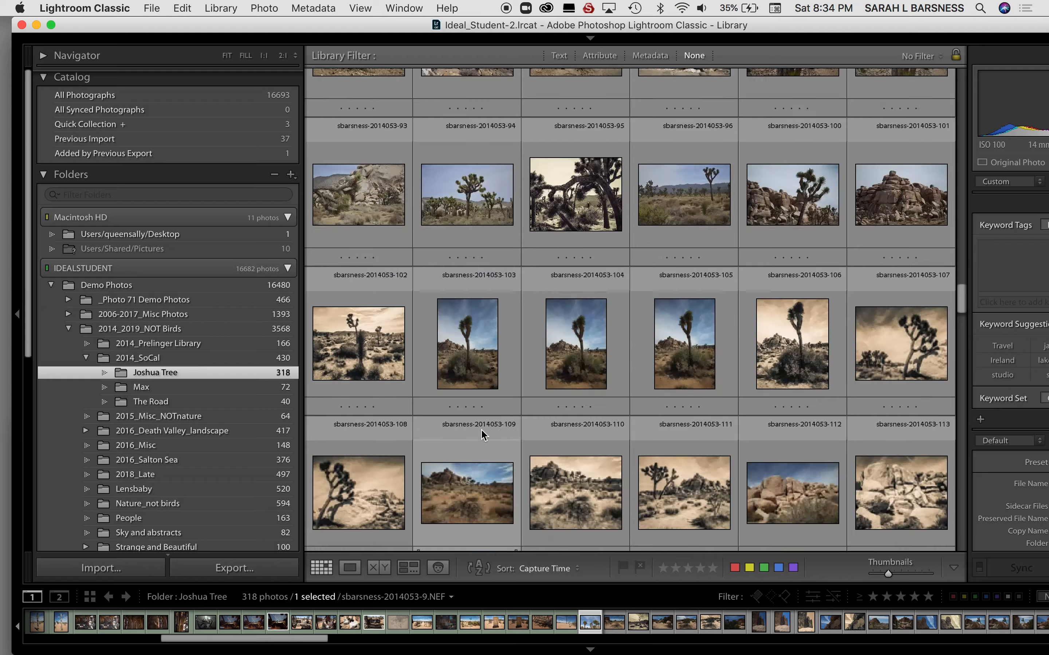
scroll(484, 435, "down", 15)
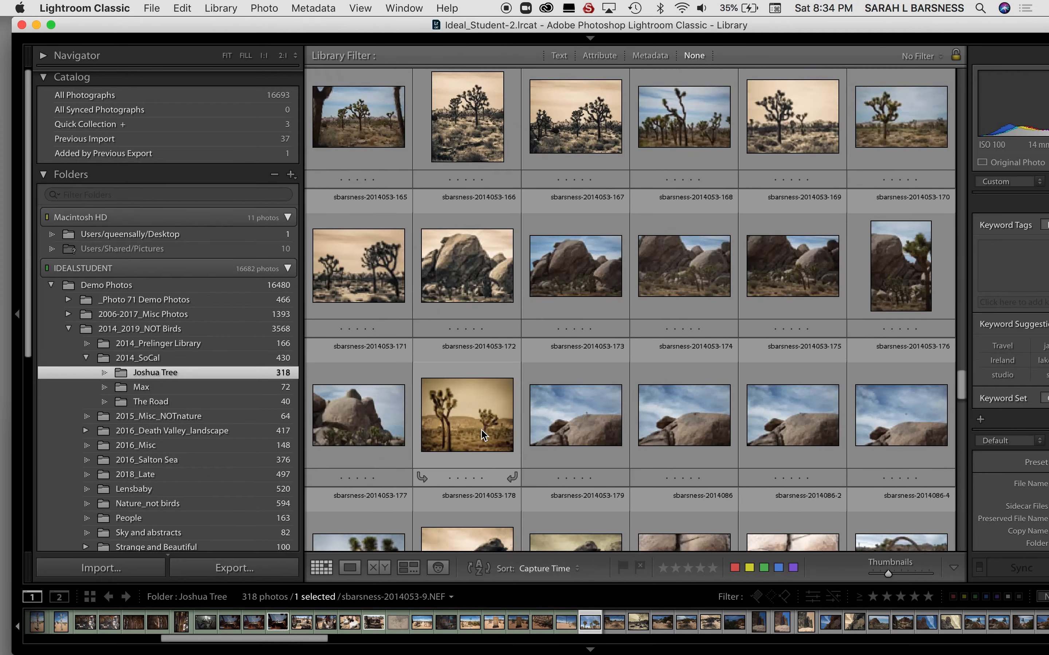
scroll(482, 430, "down", 15)
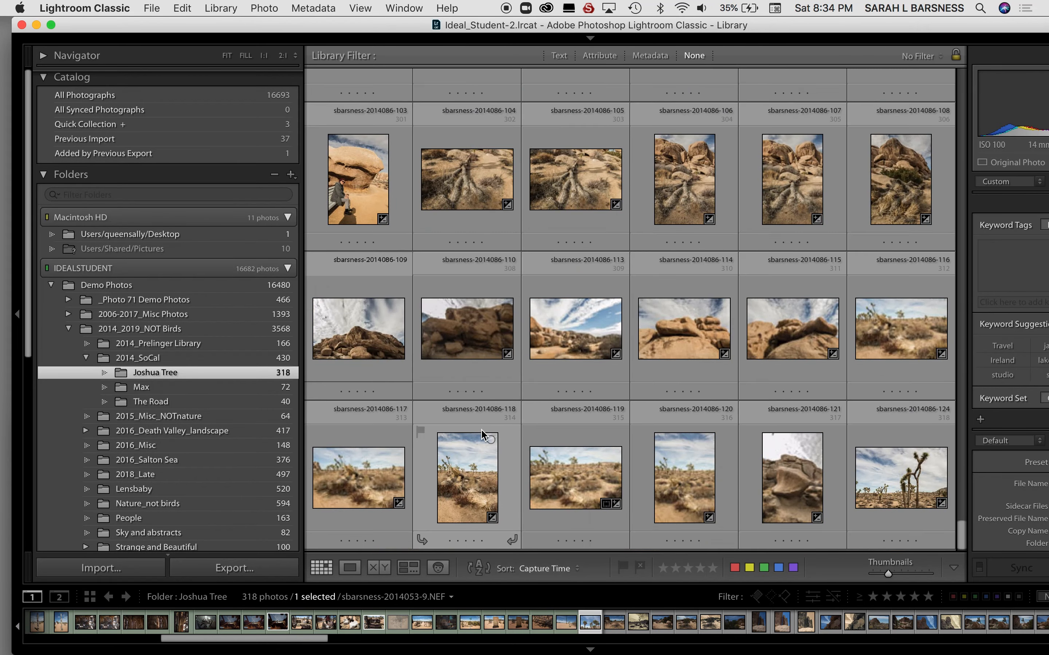
left_click(871, 485, "shift")
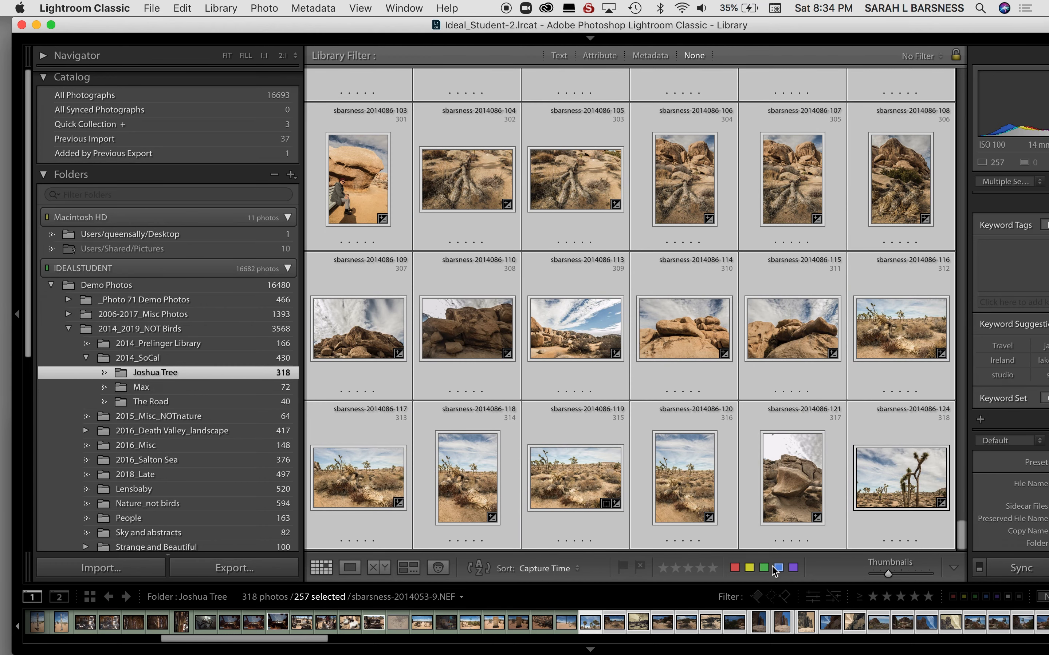
left_click(765, 571)
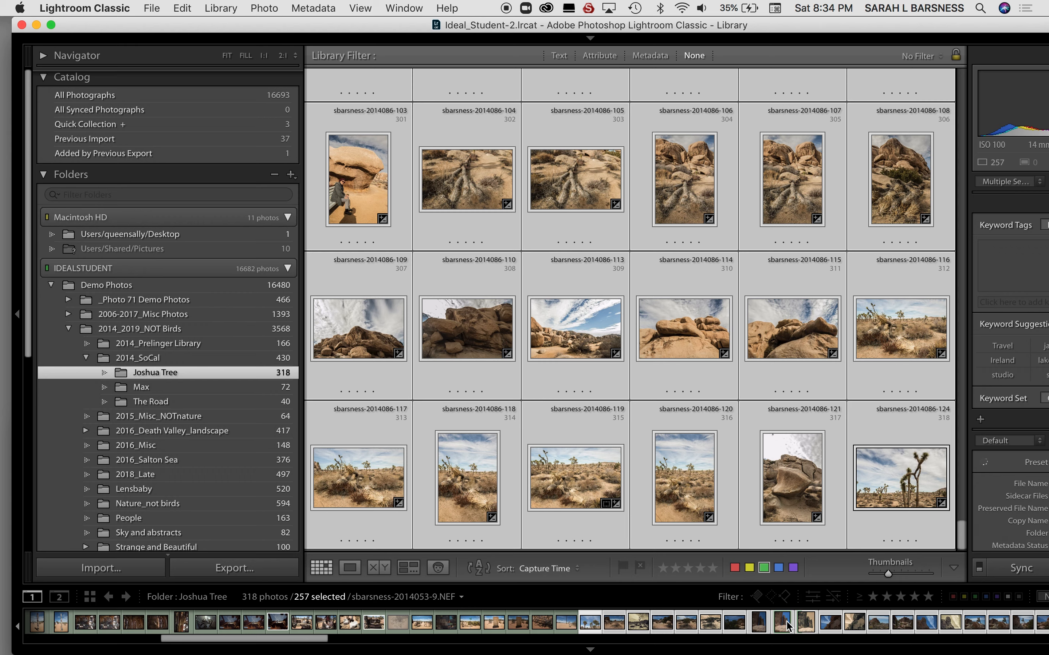
left_click(732, 571)
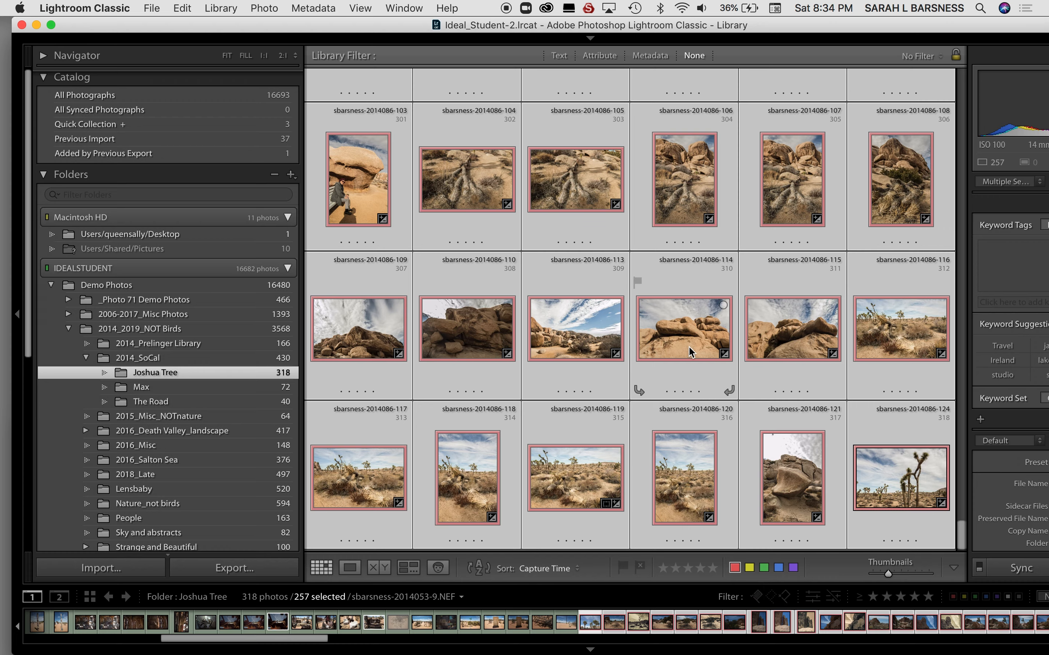
Deselect all photos, sort the Joshua Tree folder by Pick, and look through the grid from its first to its last photos.
key("super+d")
scroll(689, 350, "up", 20)
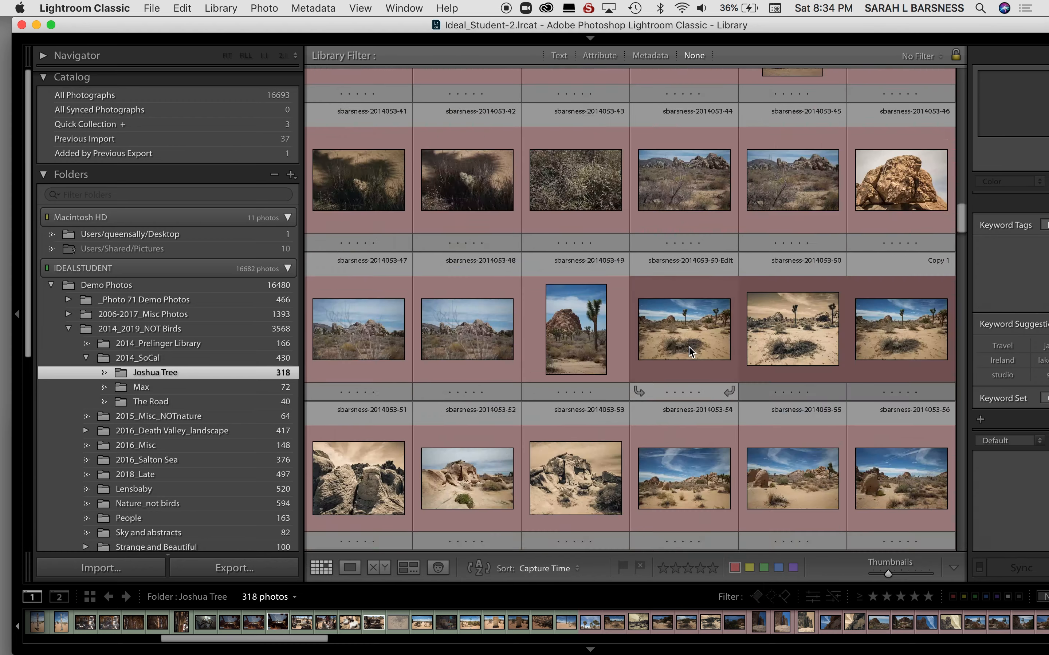
scroll(689, 351, "down", 5)
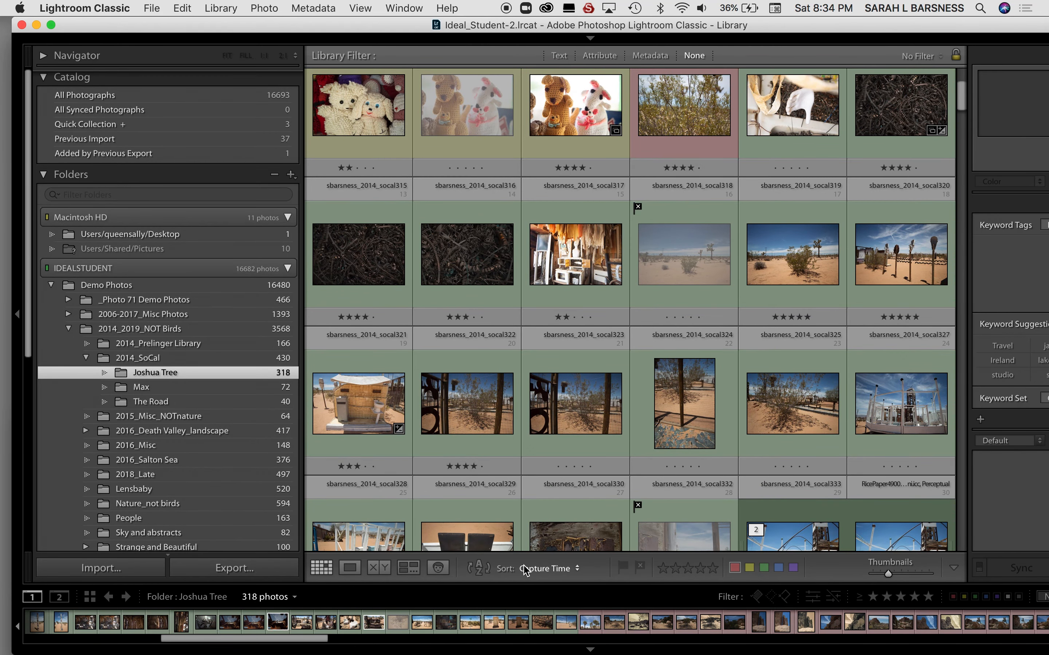
left_click(579, 570)
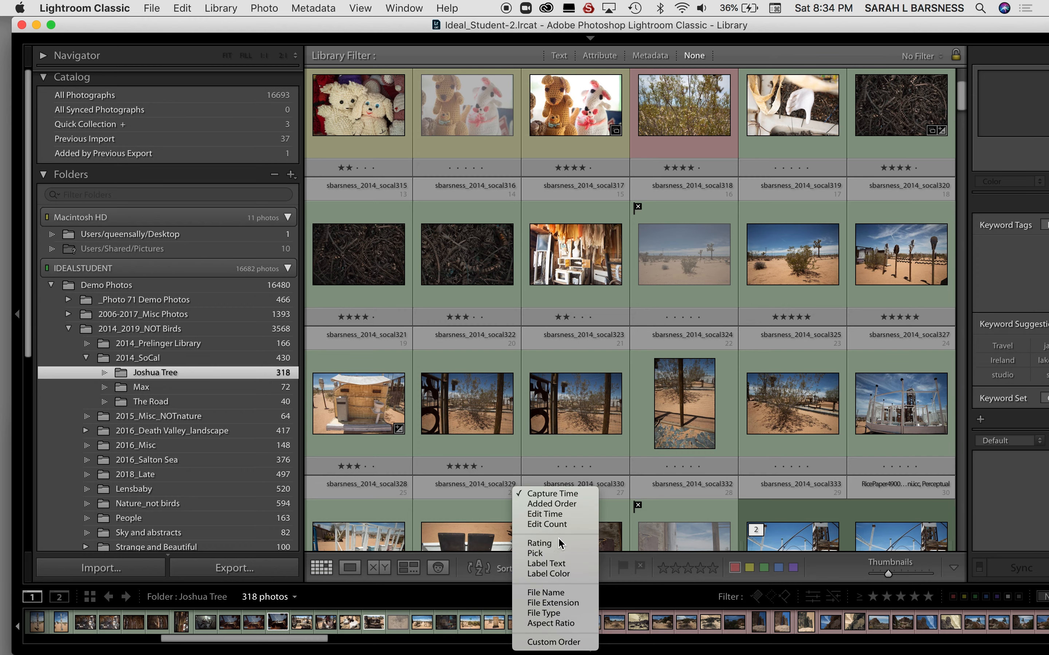
left_click(558, 555)
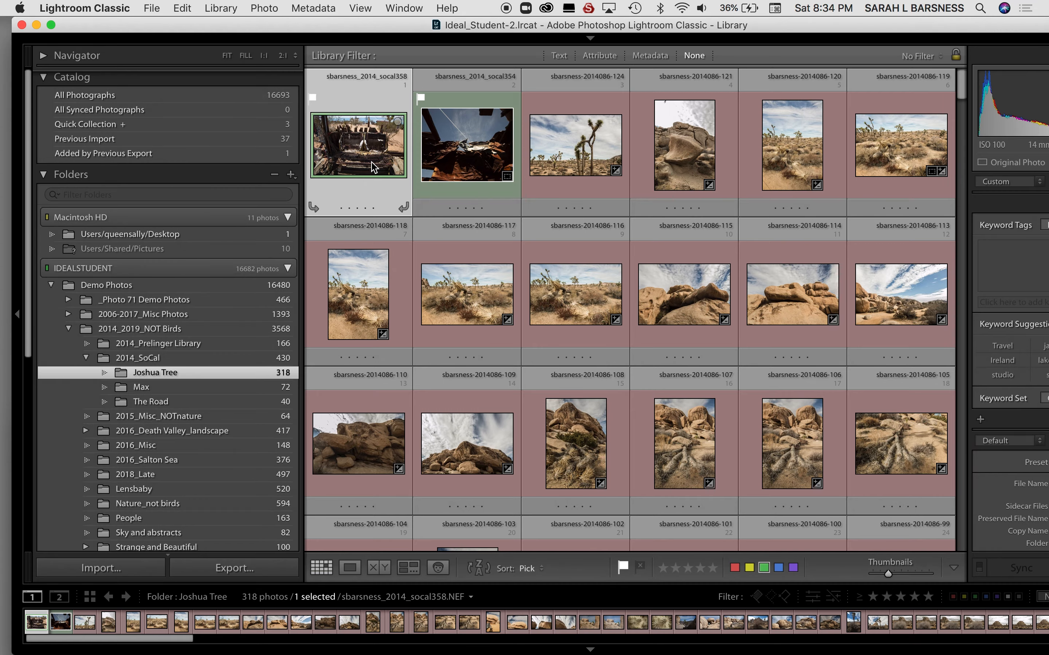
scroll(607, 442, "down", 15)
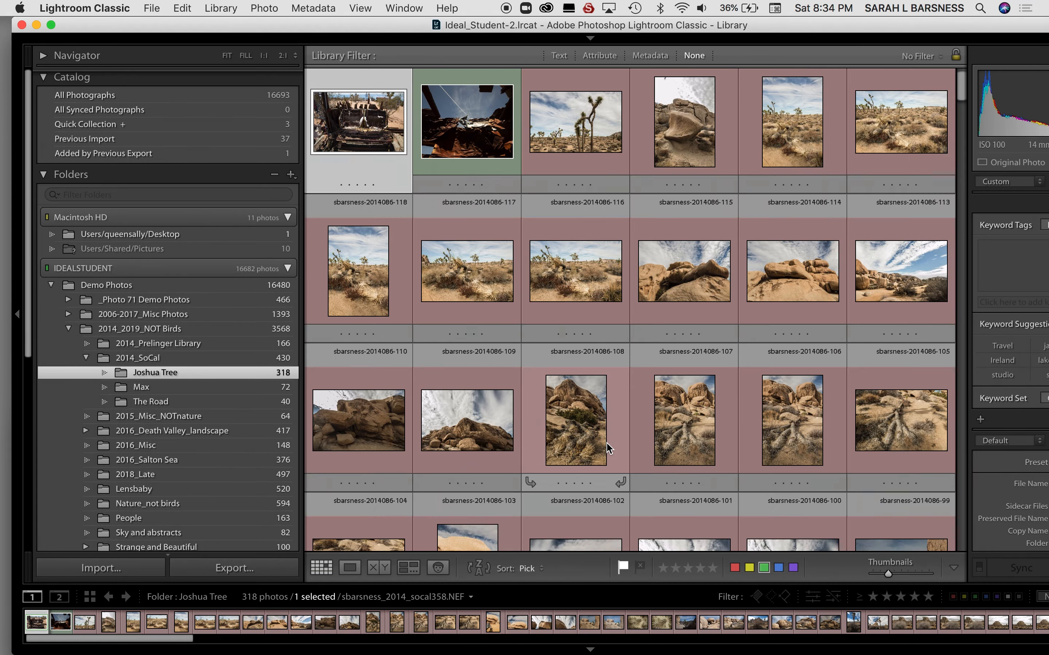
scroll(606, 443, "down", 15)
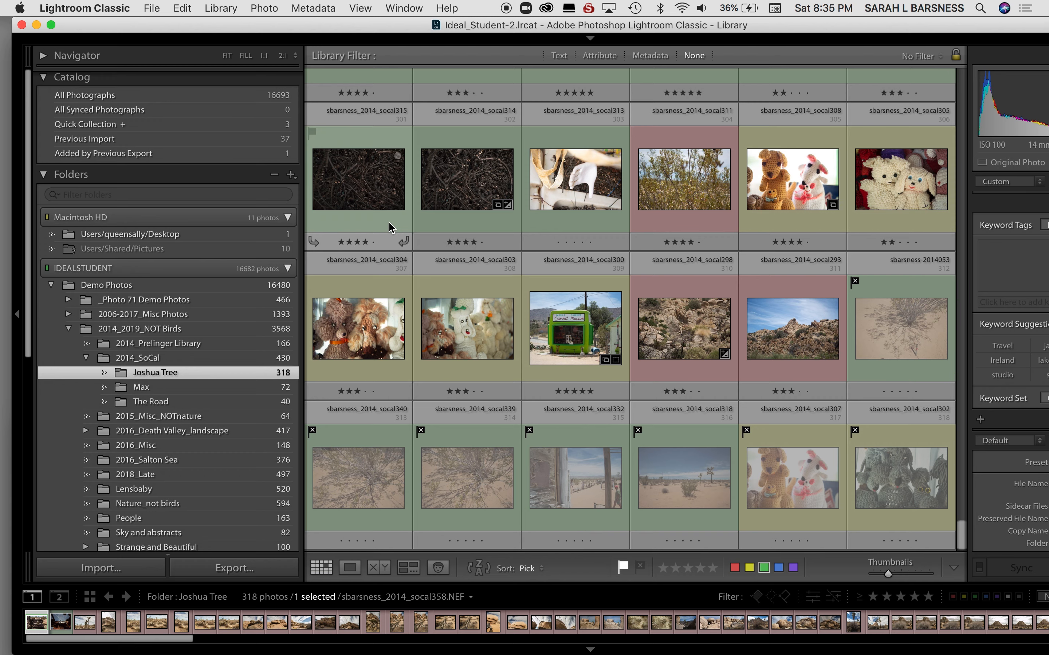
left_click(265, 8)
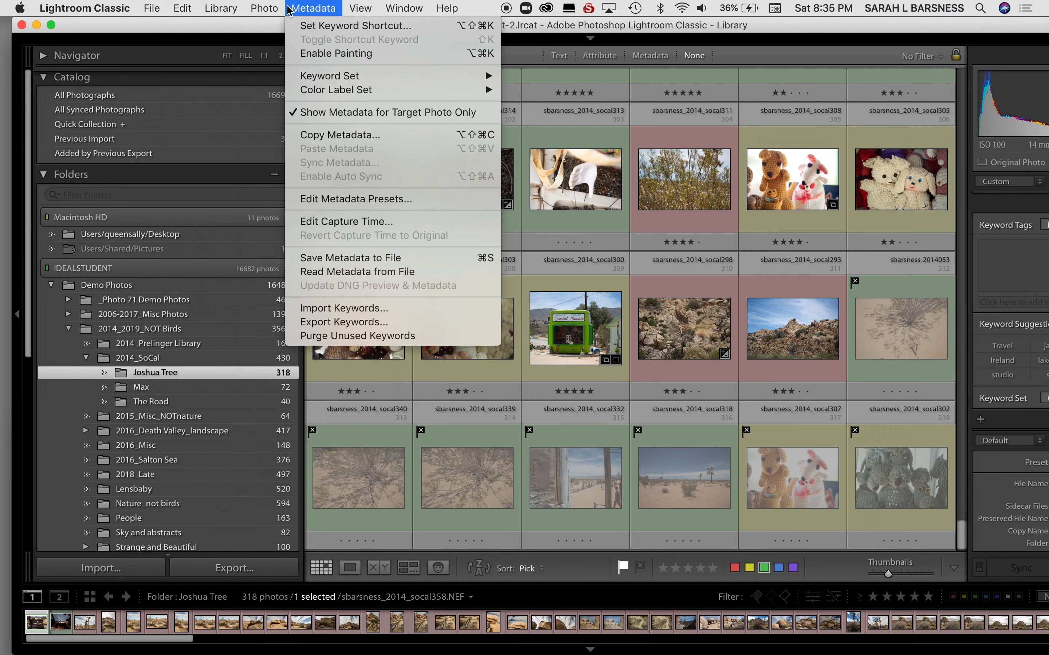
left_click(265, 8)
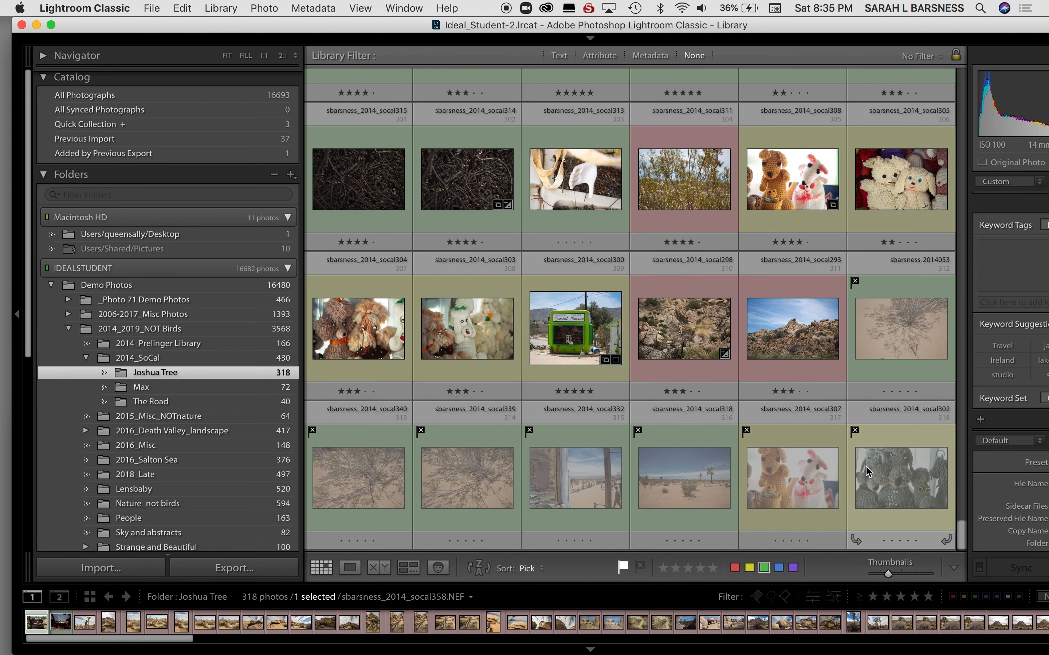
mouse_move(868, 472)
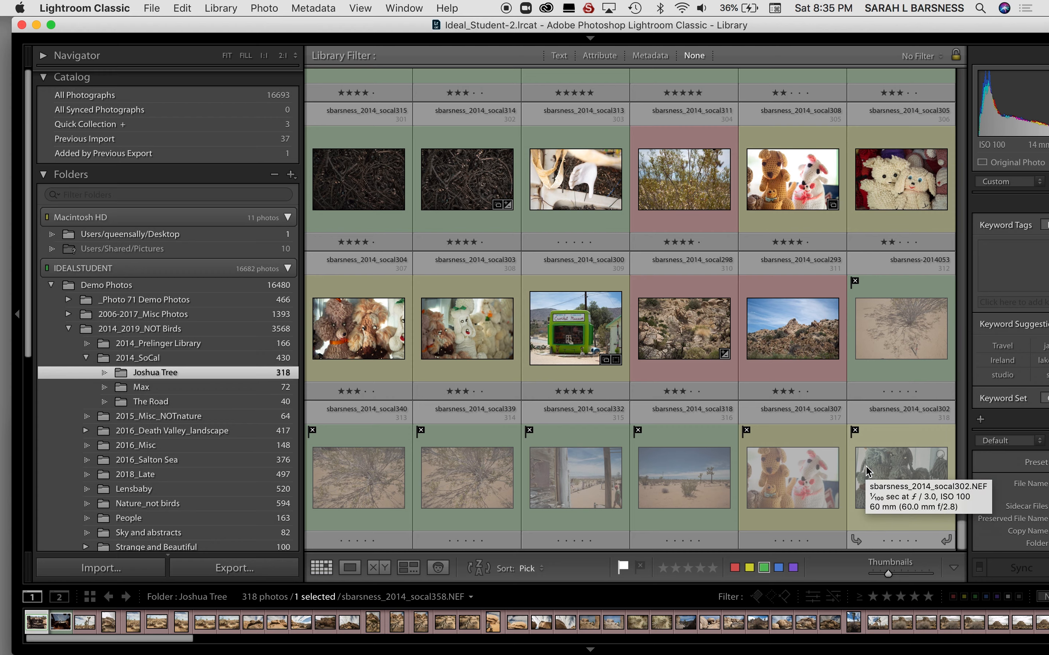
Sort the folder's photos by Rating and look over the star-rated photos at the start of the grid.
scroll(627, 323, "up", 20)
key("j")
left_click(542, 569)
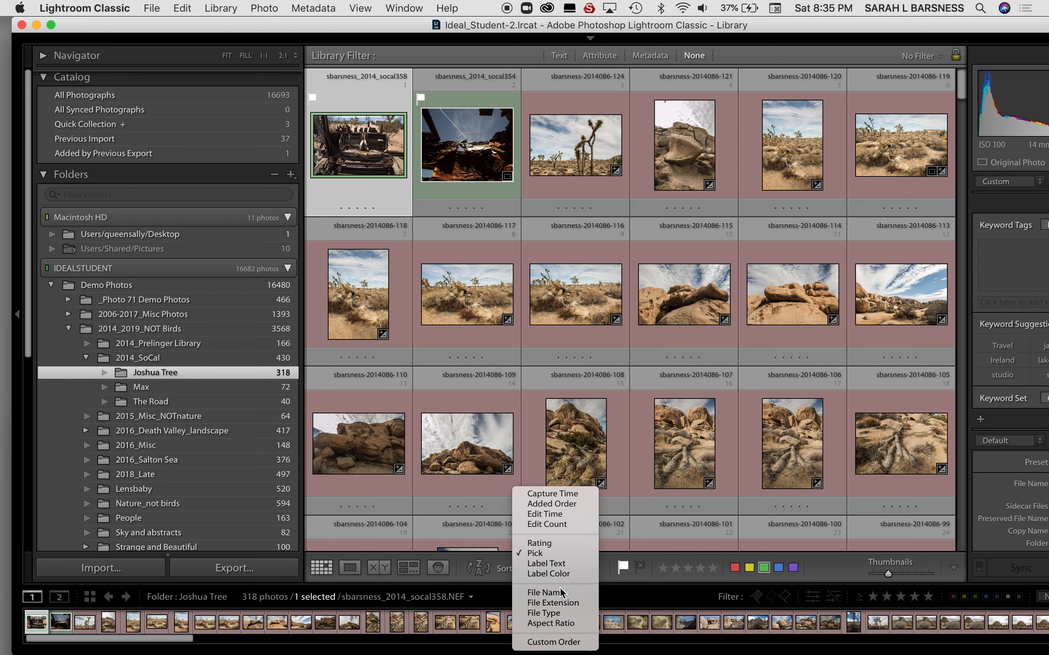
left_click(551, 545)
scroll(598, 368, "up", 10)
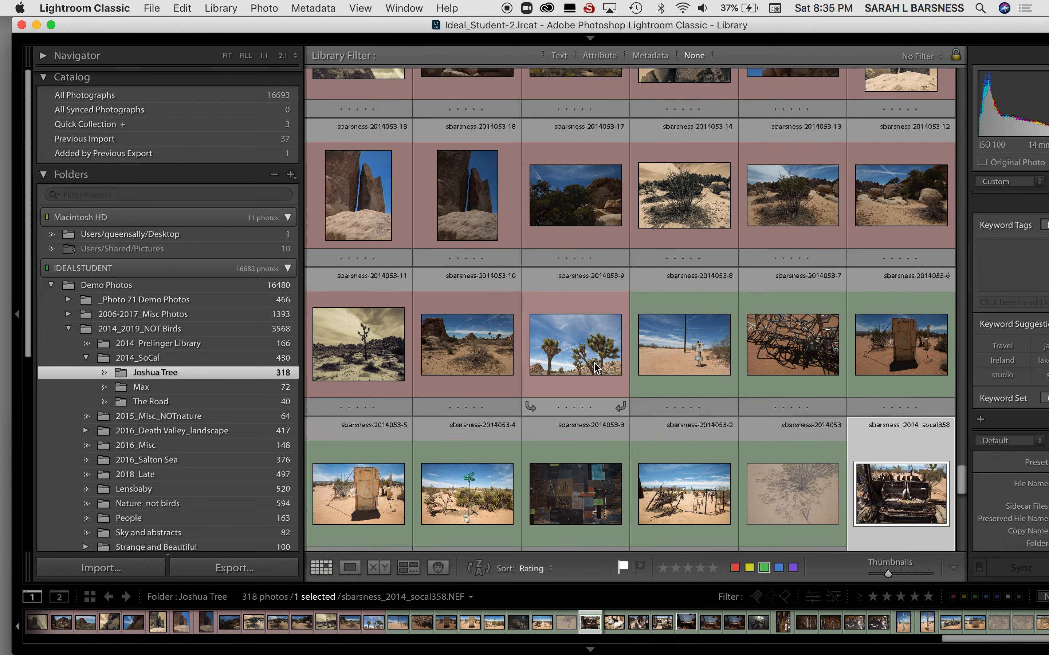
scroll(597, 369, "up", 15)
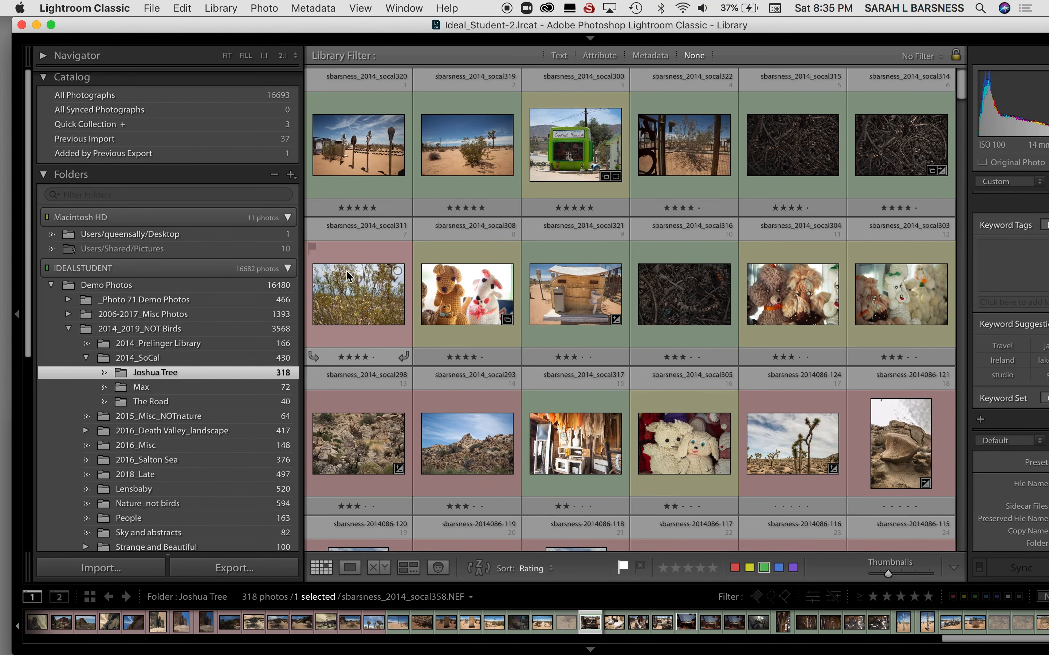
scroll(699, 355, "down", 3)
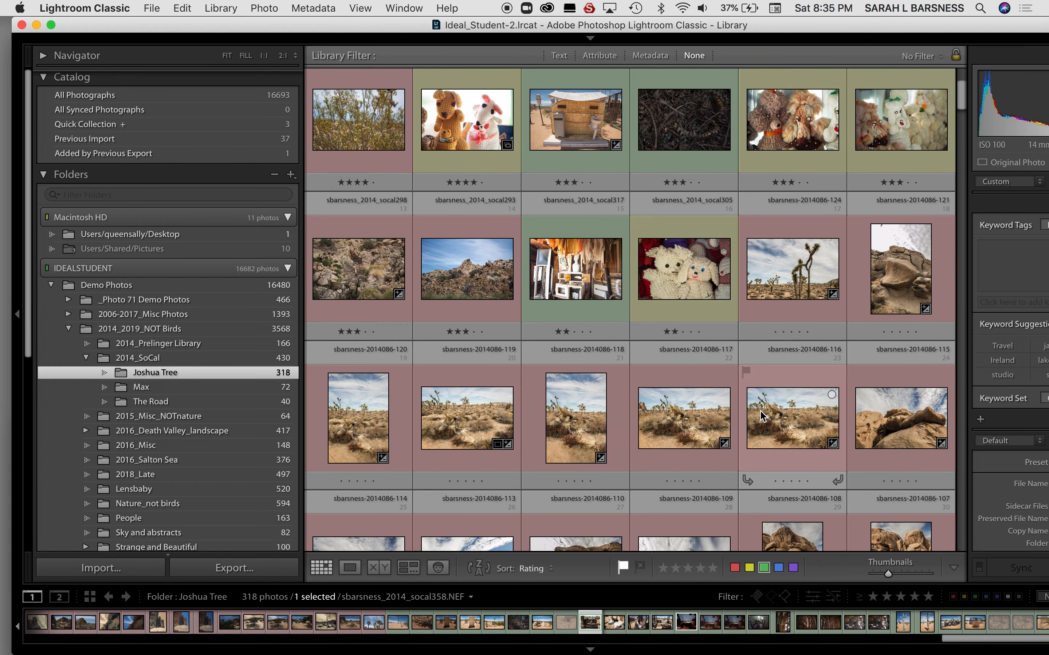
scroll(761, 416, "up", 3)
scroll(762, 416, "down", 5)
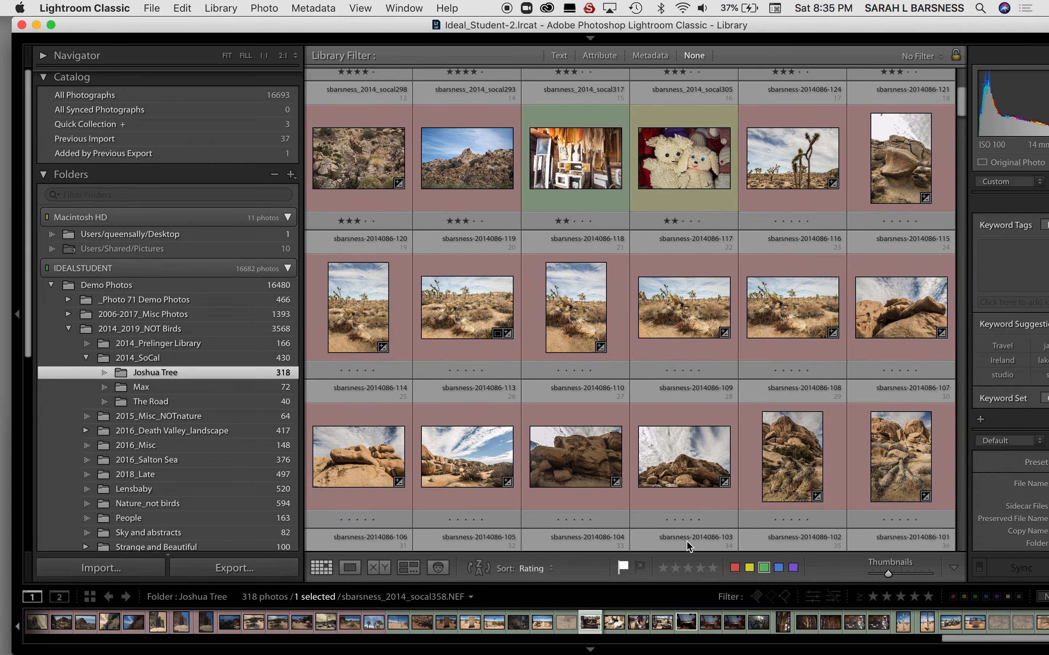
Sort the Joshua Tree photos by Label Color and return to the start of the grid.
left_click(553, 566)
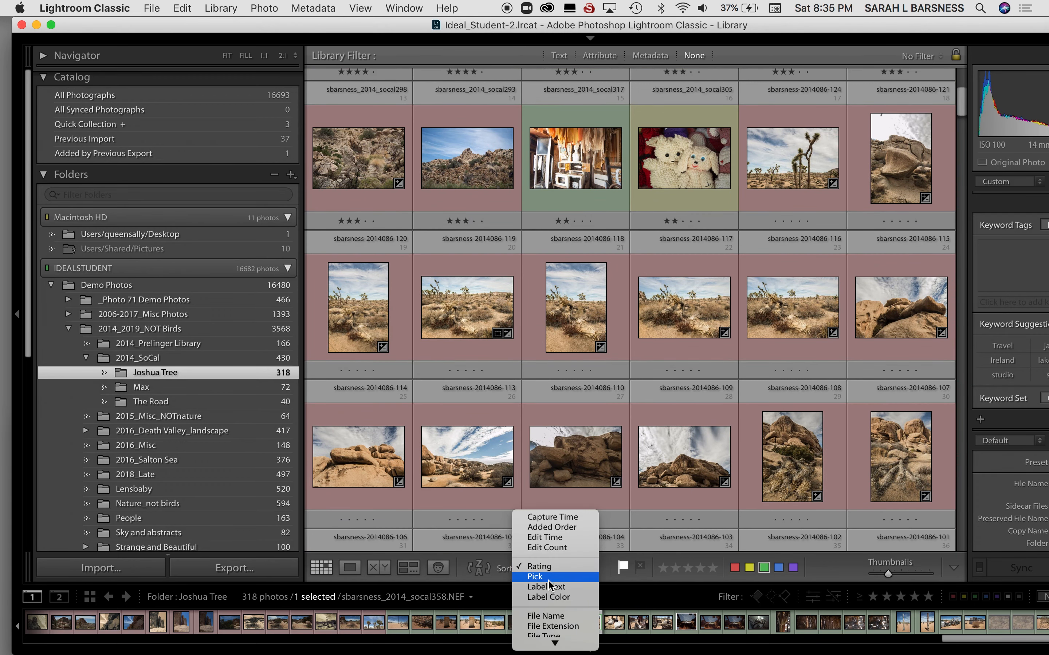
left_click(546, 596)
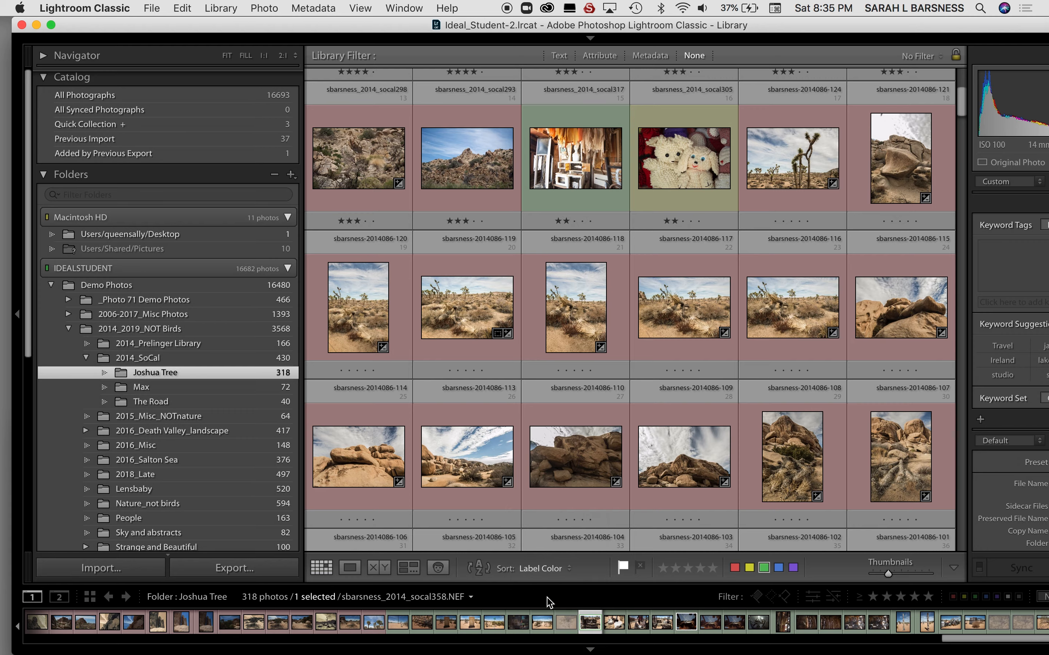
scroll(588, 384, "up", 20)
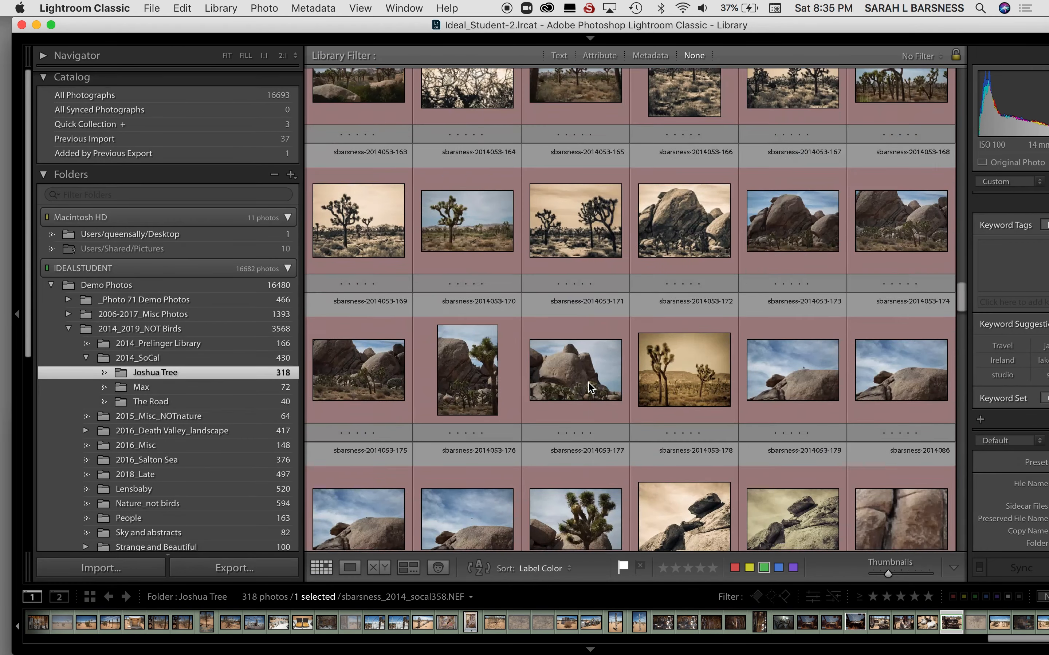
scroll(590, 387, "up", 4)
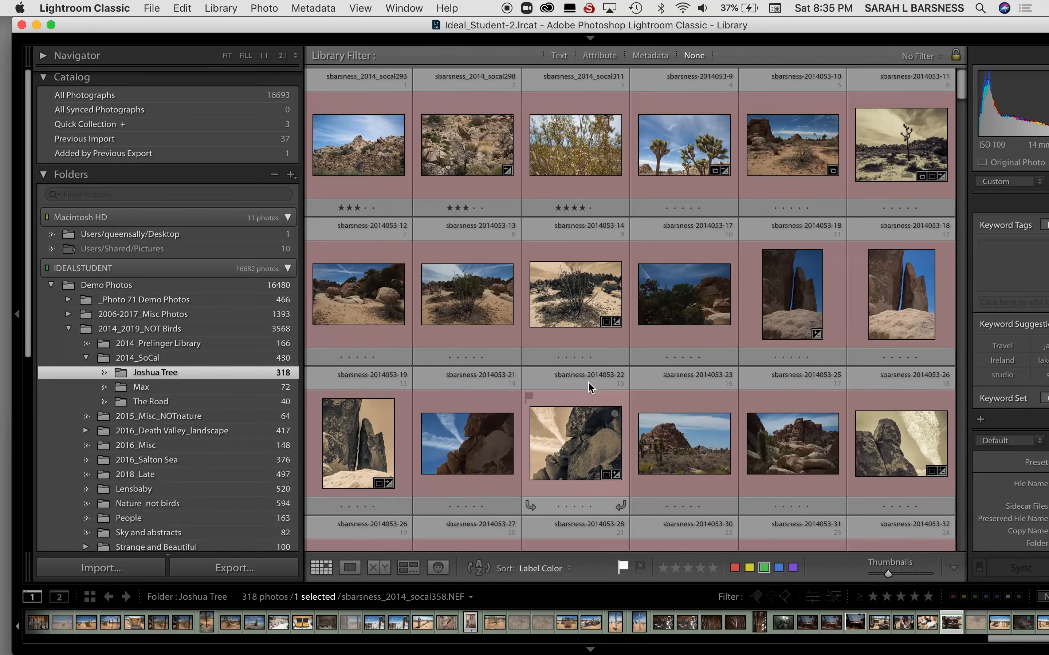
Look through the color-sorted grid, examining where the red, yellow and green label groups begin and end.
scroll(590, 388, "down", 10)
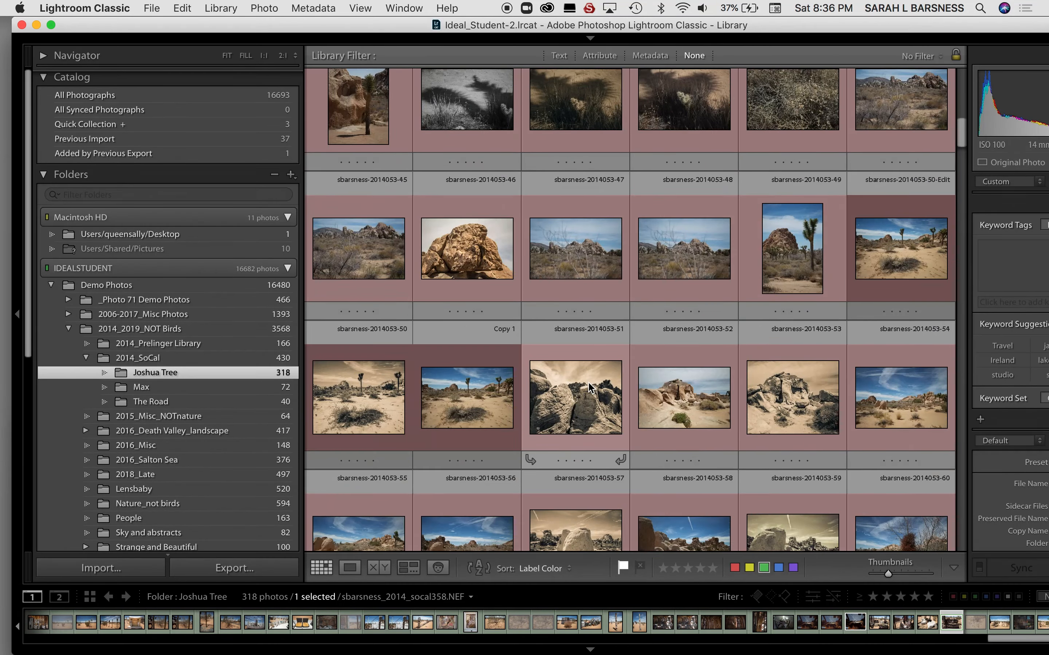
scroll(589, 385, "down", 11)
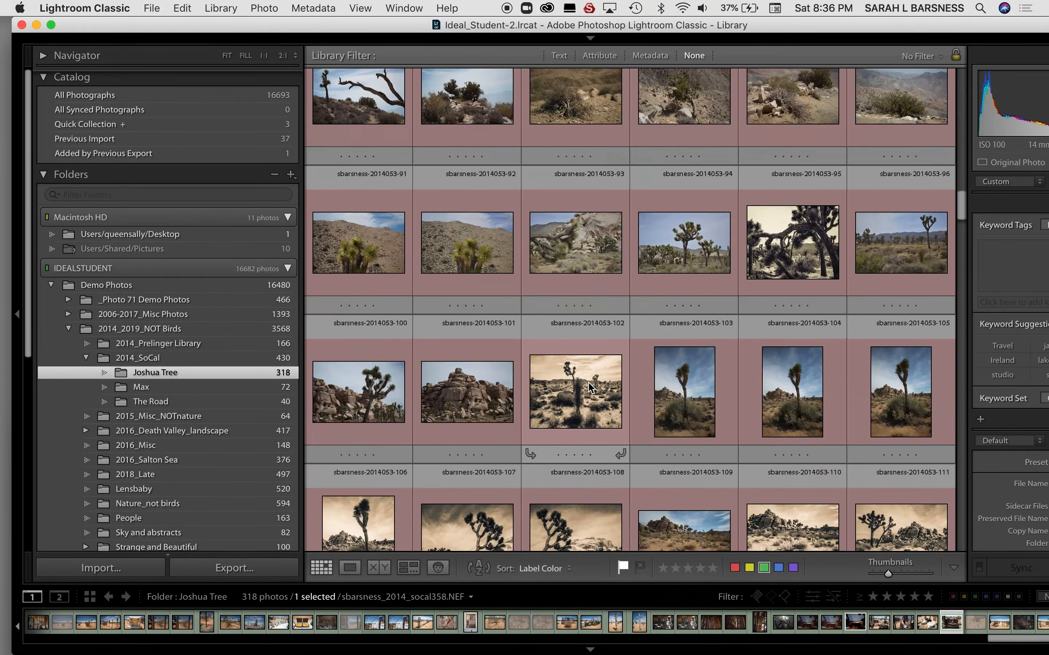
scroll(589, 383, "down", 7)
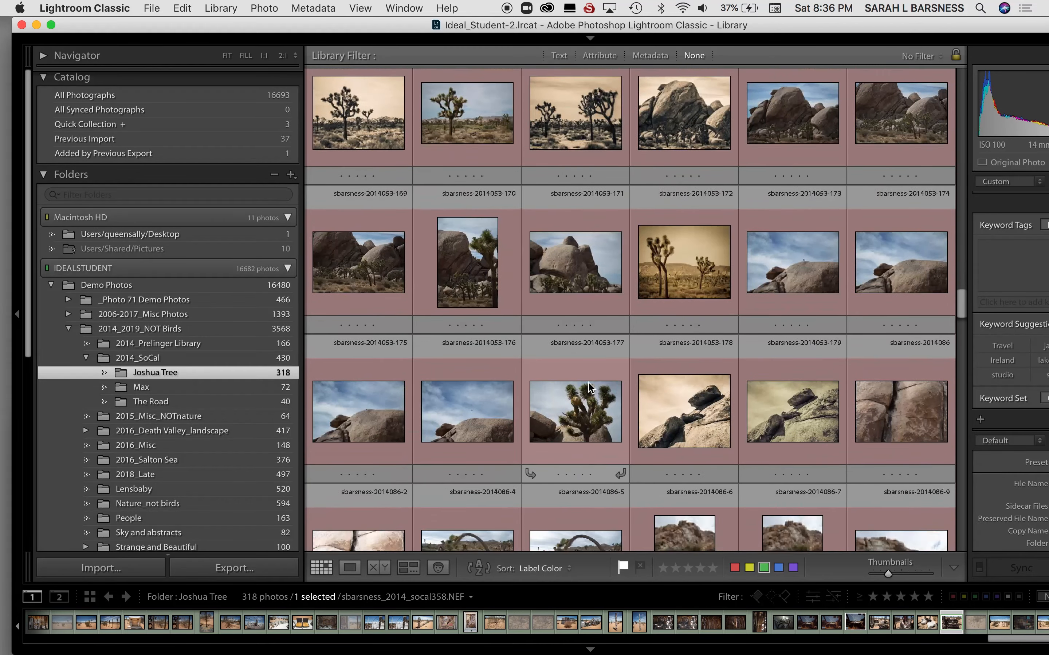
scroll(590, 387, "down", 10)
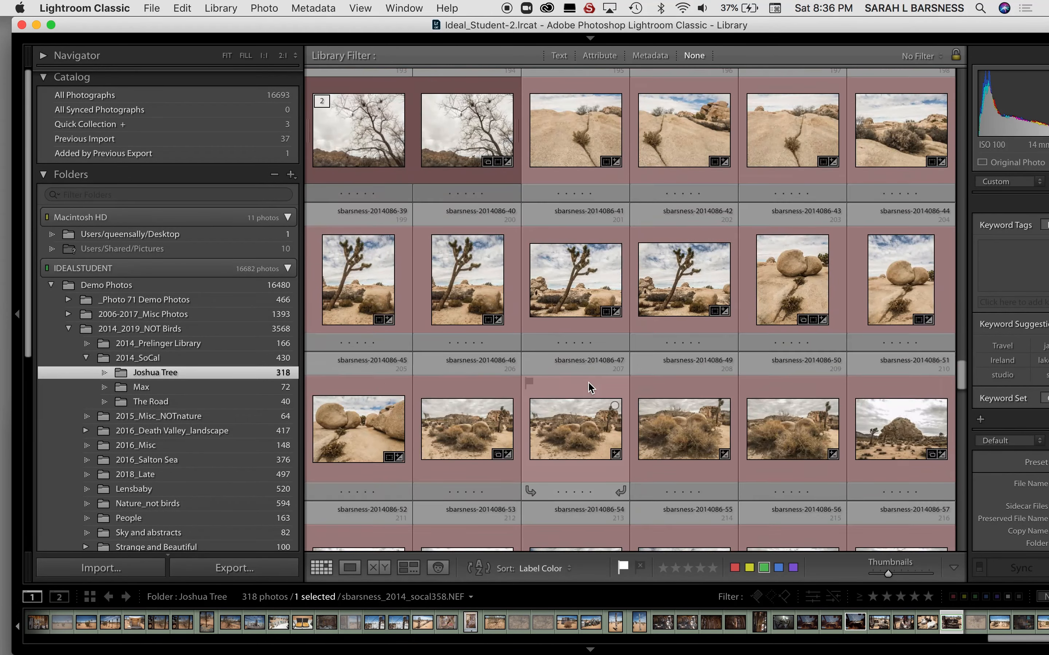
scroll(590, 387, "down", 10)
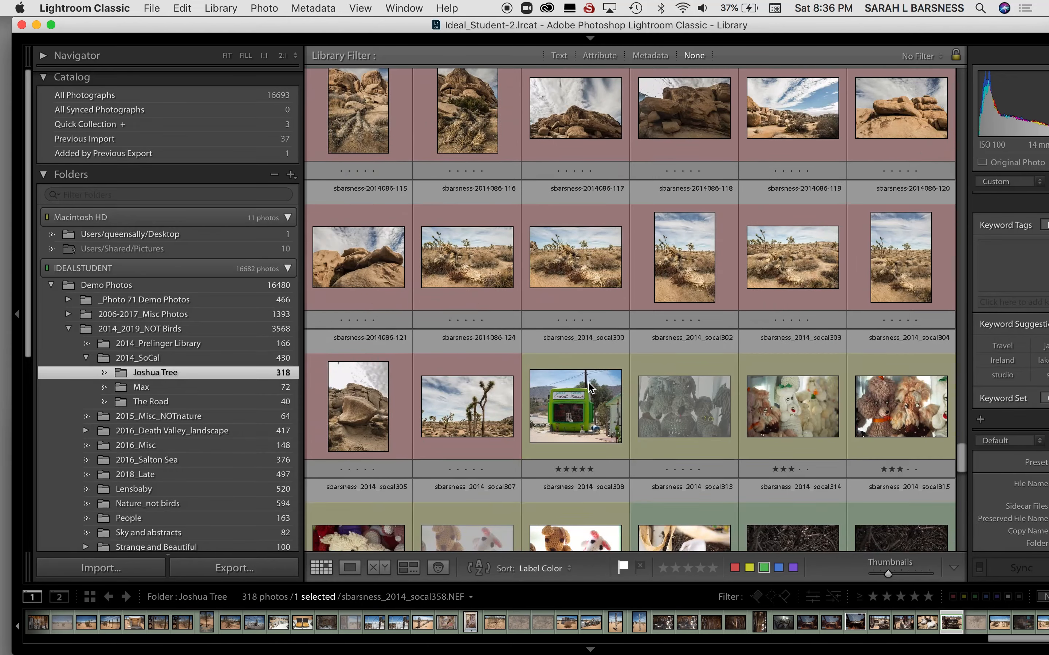
scroll(589, 387, "up", 3)
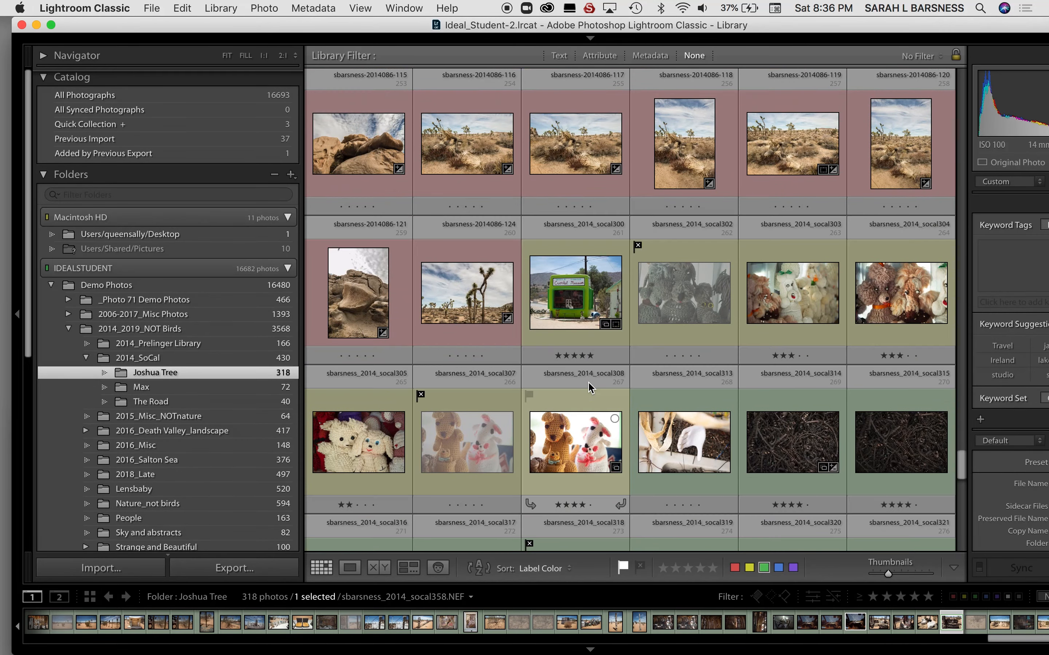
scroll(588, 382, "down", 2)
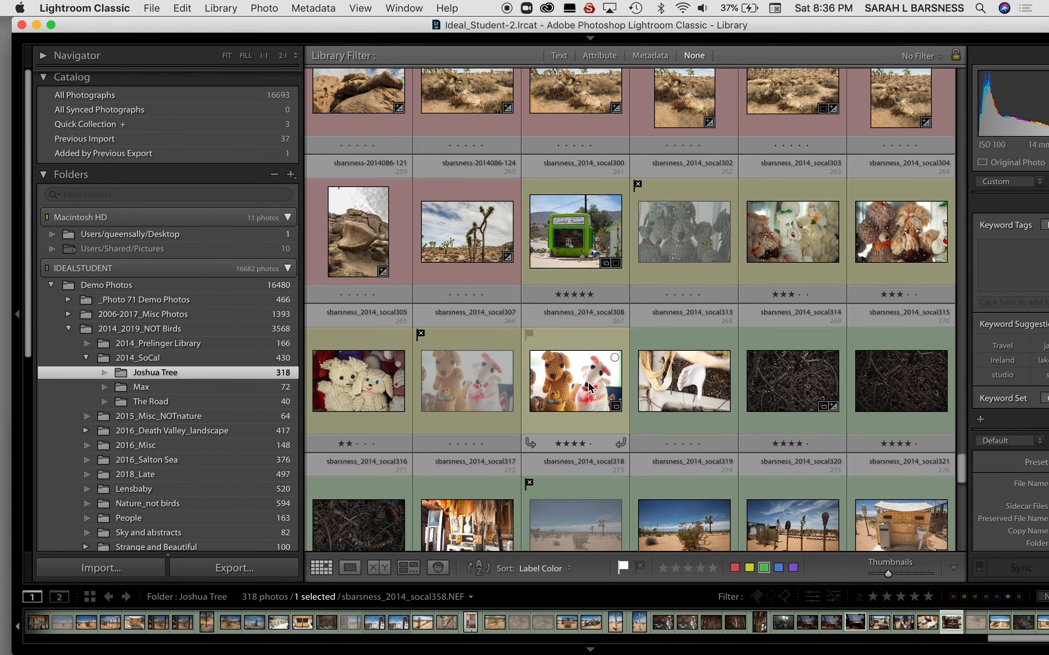
scroll(588, 381, "down", 5)
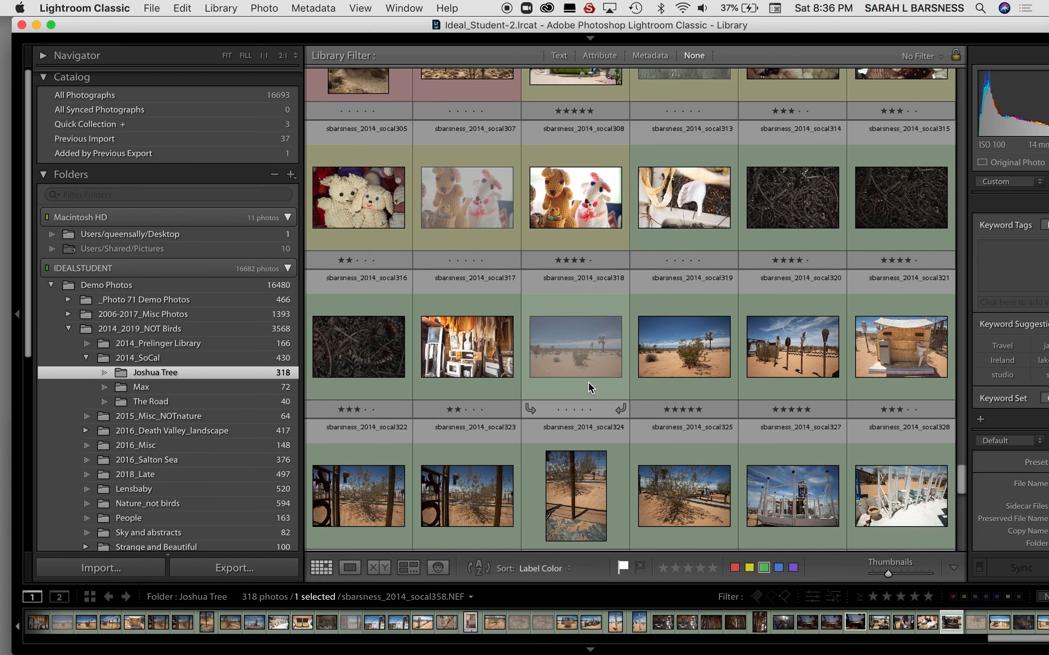
scroll(588, 382, "down", 2)
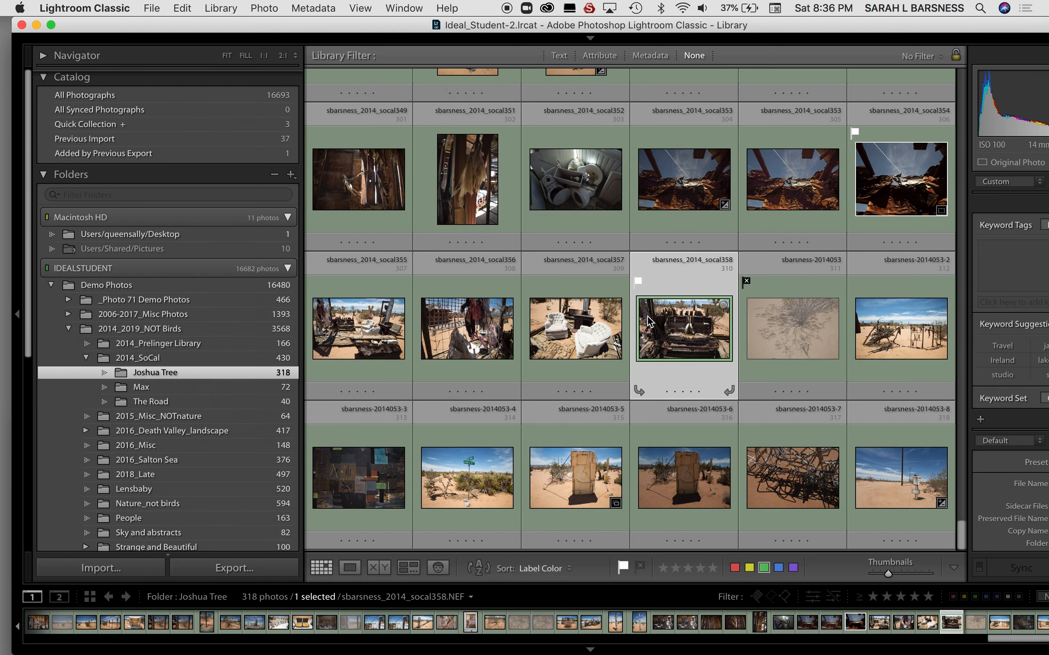
Move the green-labeled photos from socal313 through 2014053-8 into a new Joshua Tree subfolder named Art Installation, and open that subfolder.
scroll(648, 316, "up", 8)
left_click(698, 203)
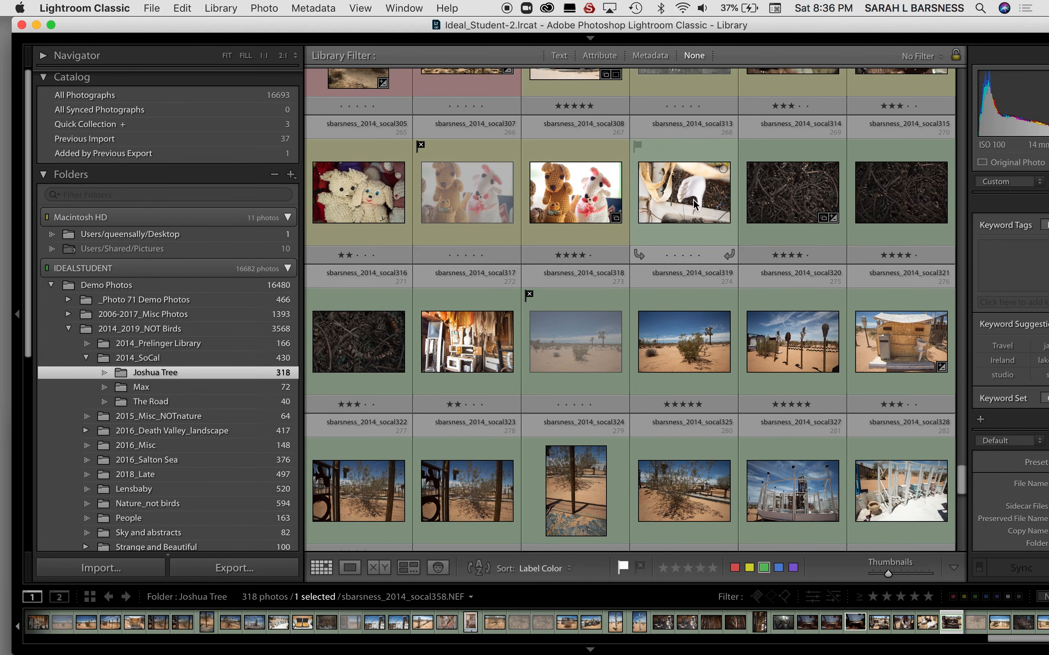
scroll(698, 202, "down", 8)
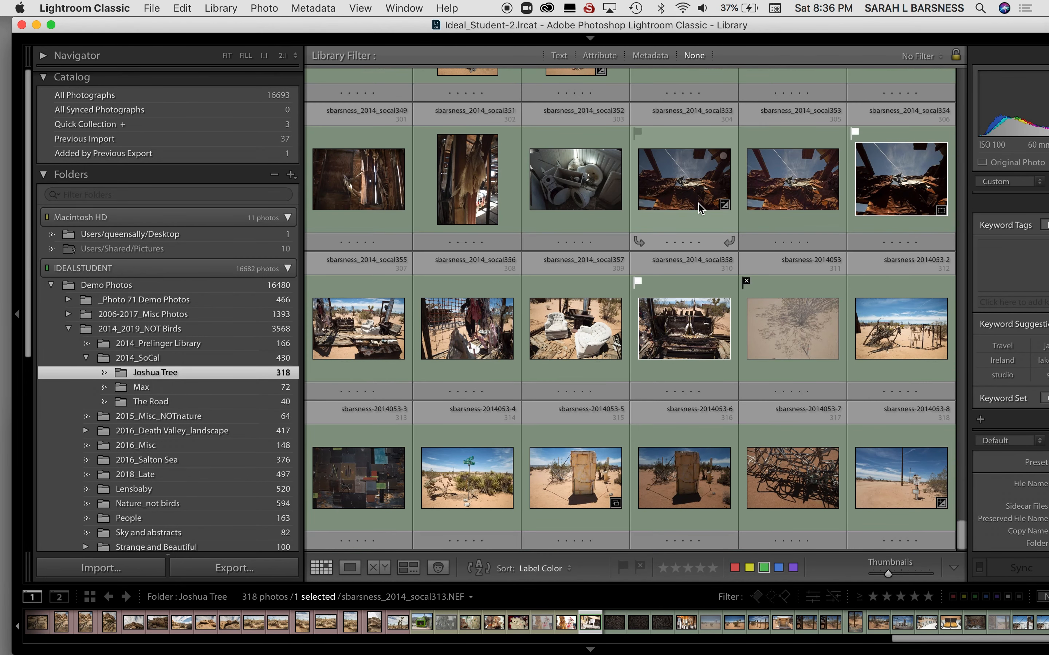
left_click(920, 506, "shift")
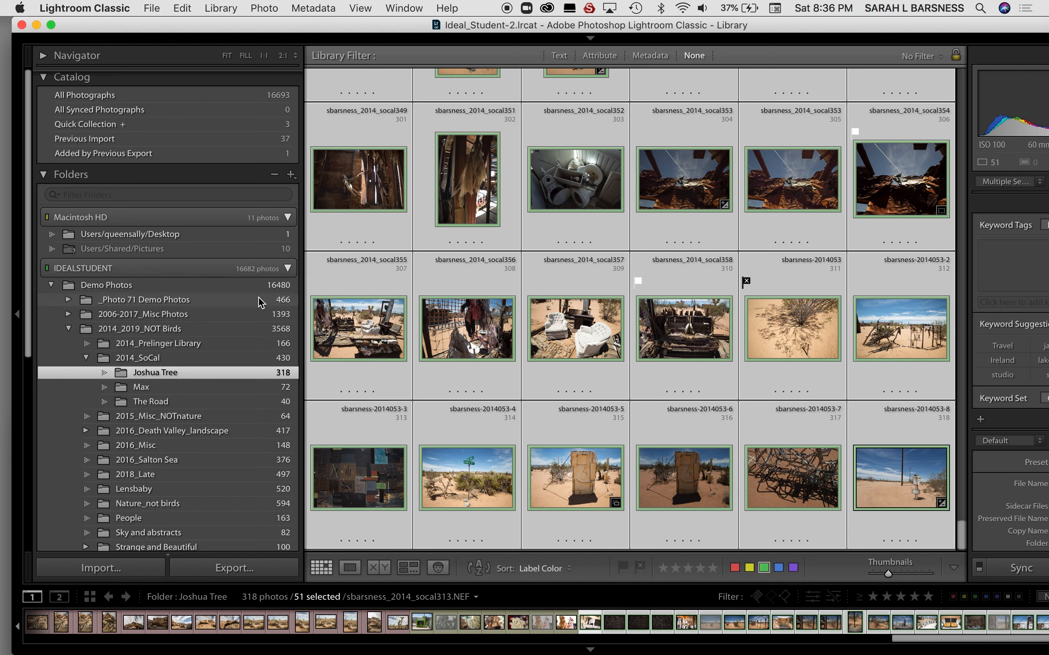
left_click(291, 175)
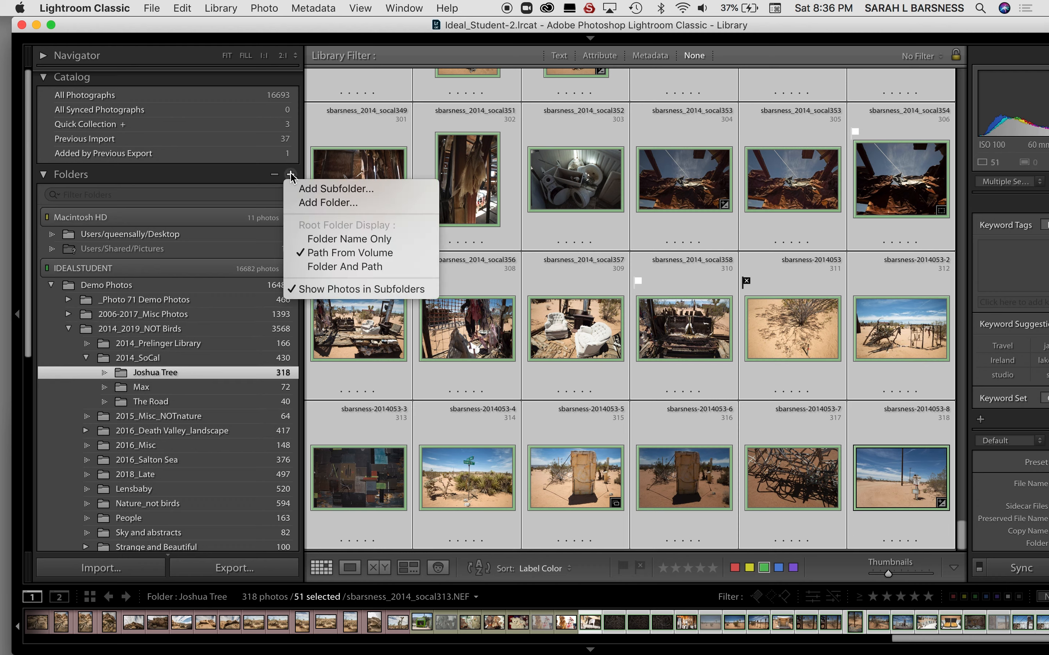
left_click(358, 193)
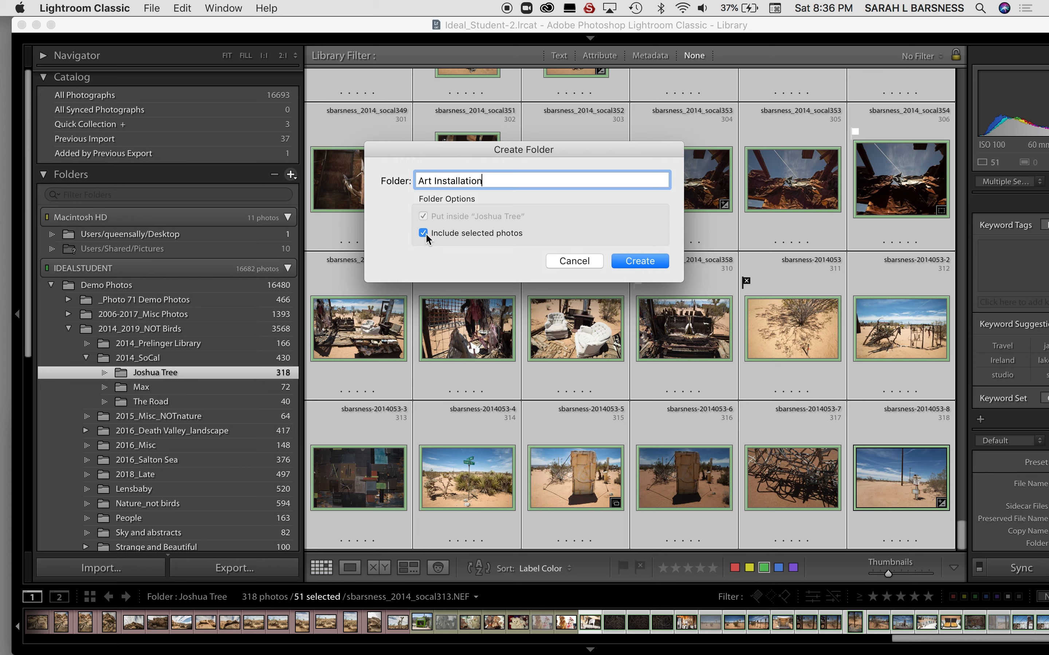
left_click(636, 264)
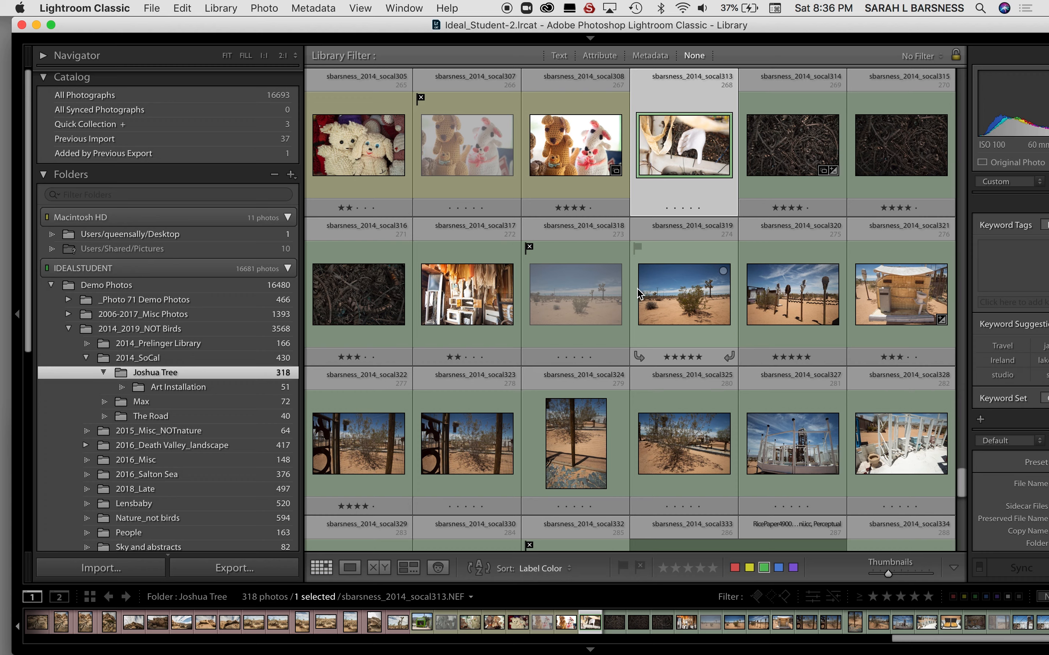
left_click(237, 390)
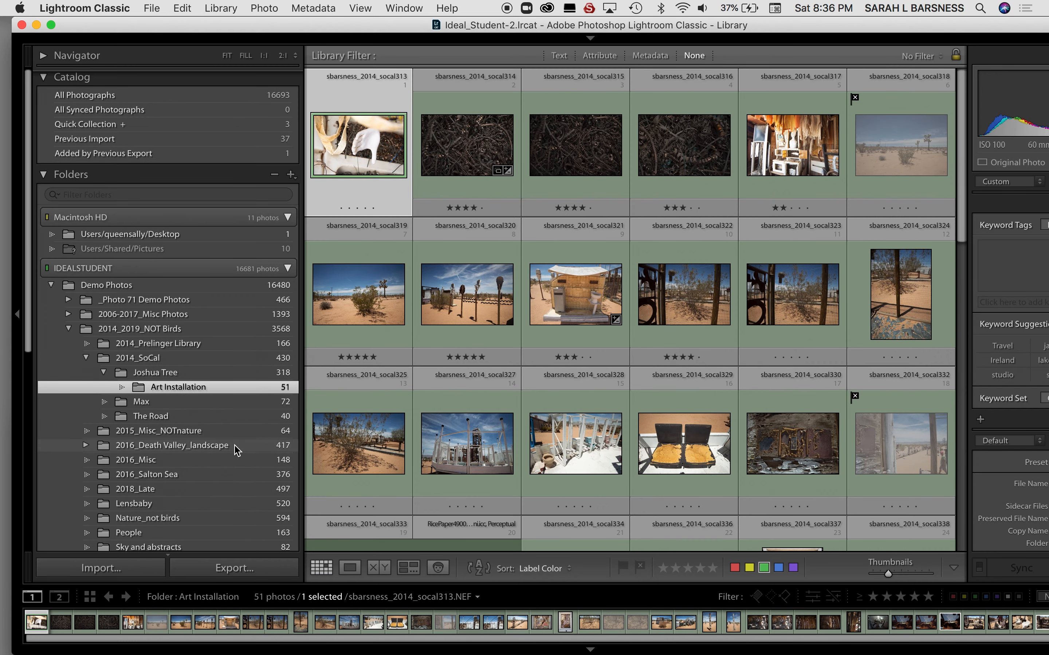
scroll(237, 450, "down", 1)
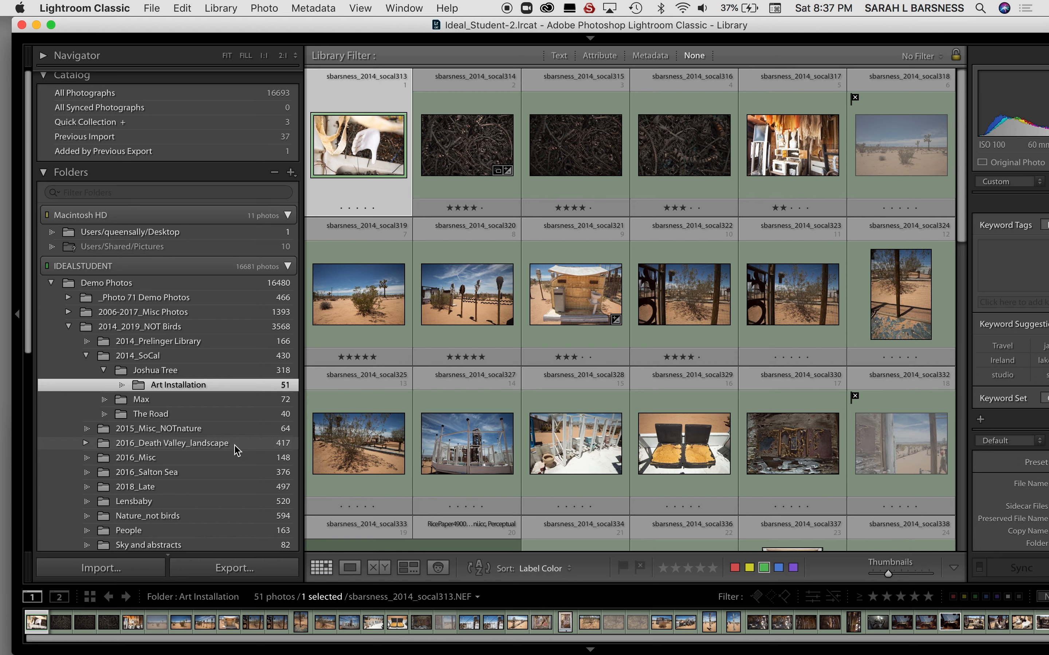
Show the photos of the 2014_SoCal folder and of its parent 2014_2019_NOT Birds, and collapse the parent's subfolder list.
left_click(192, 357)
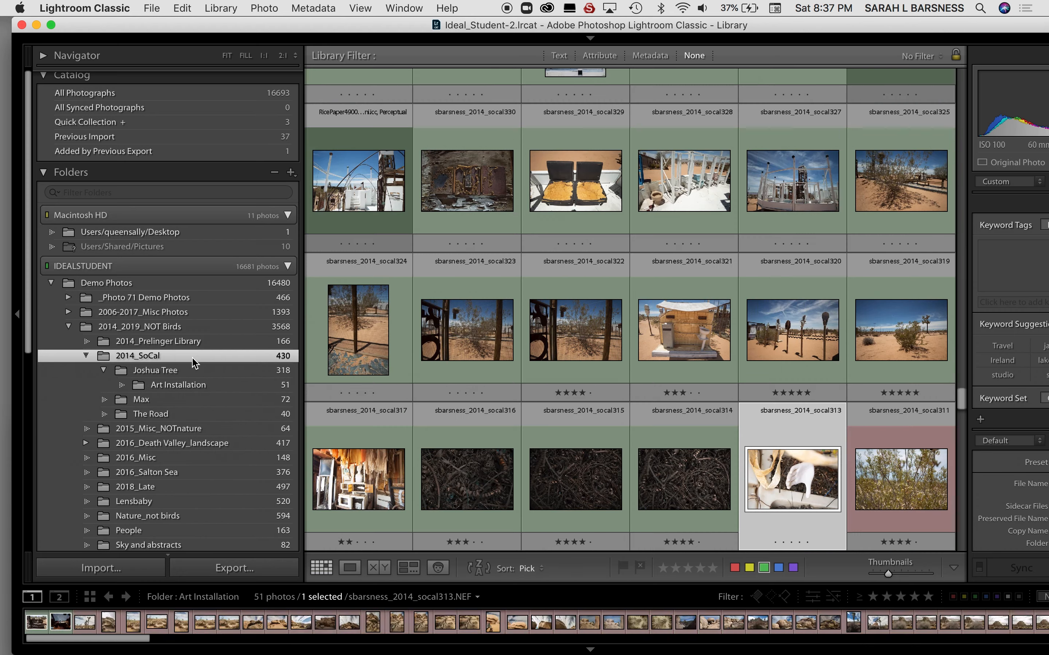
left_click(144, 330)
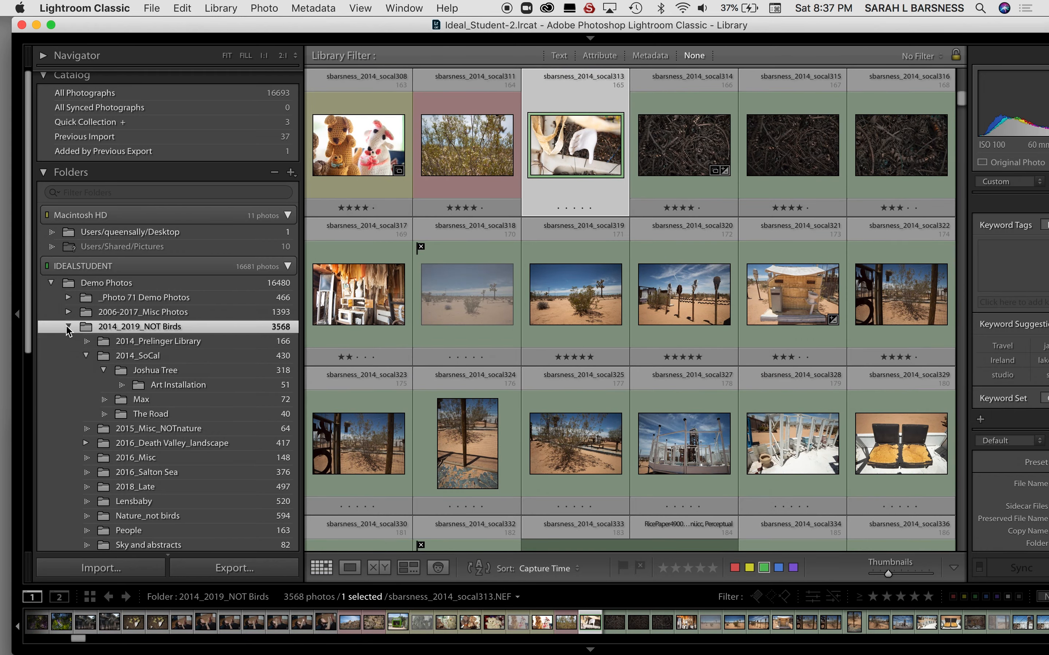
left_click(68, 328)
Look through the 2014_2019_NOT Birds grid, examining how photos from all its subfolders are shown together, and return to the start.
scroll(949, 413, "up", 10)
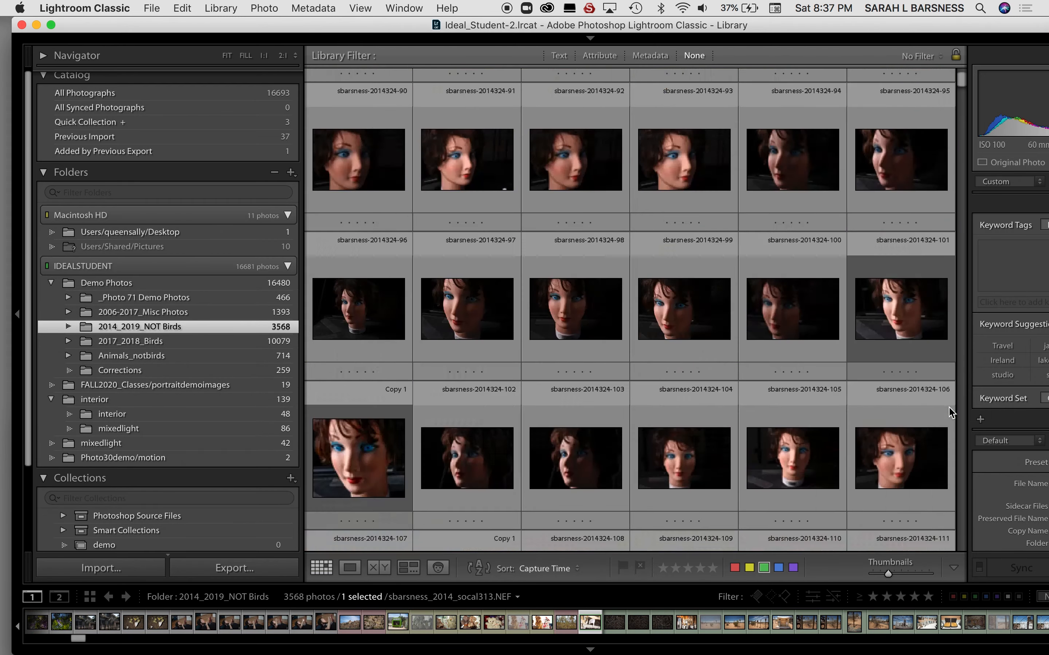
scroll(949, 412, "down", 5)
scroll(949, 413, "down", 20)
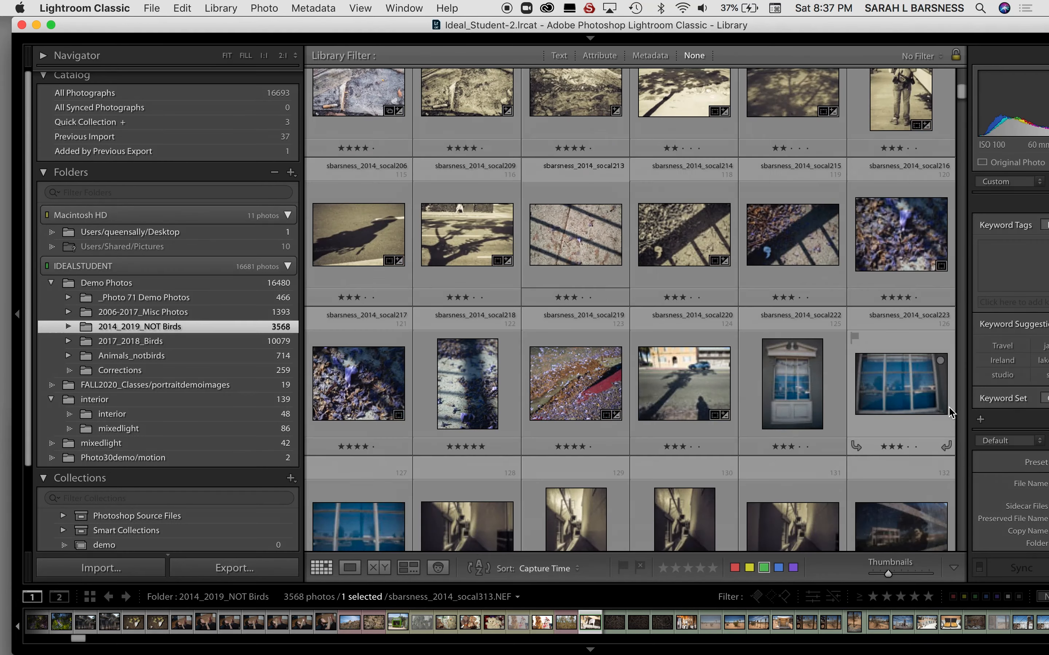
scroll(949, 412, "down", 15)
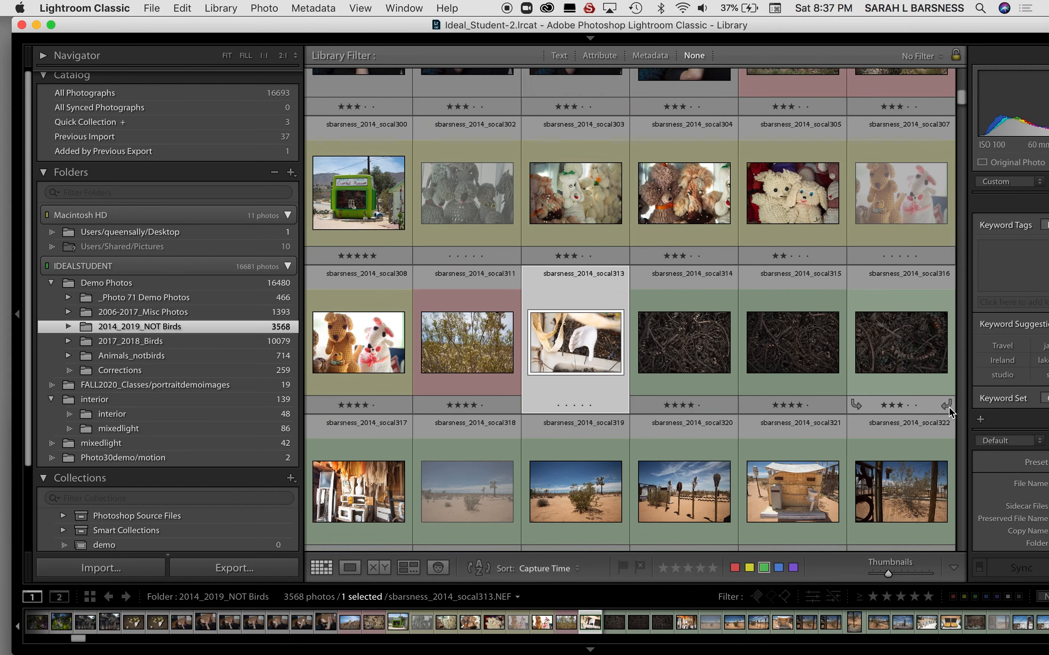
scroll(949, 412, "up", 15)
scroll(949, 409, "up", 10)
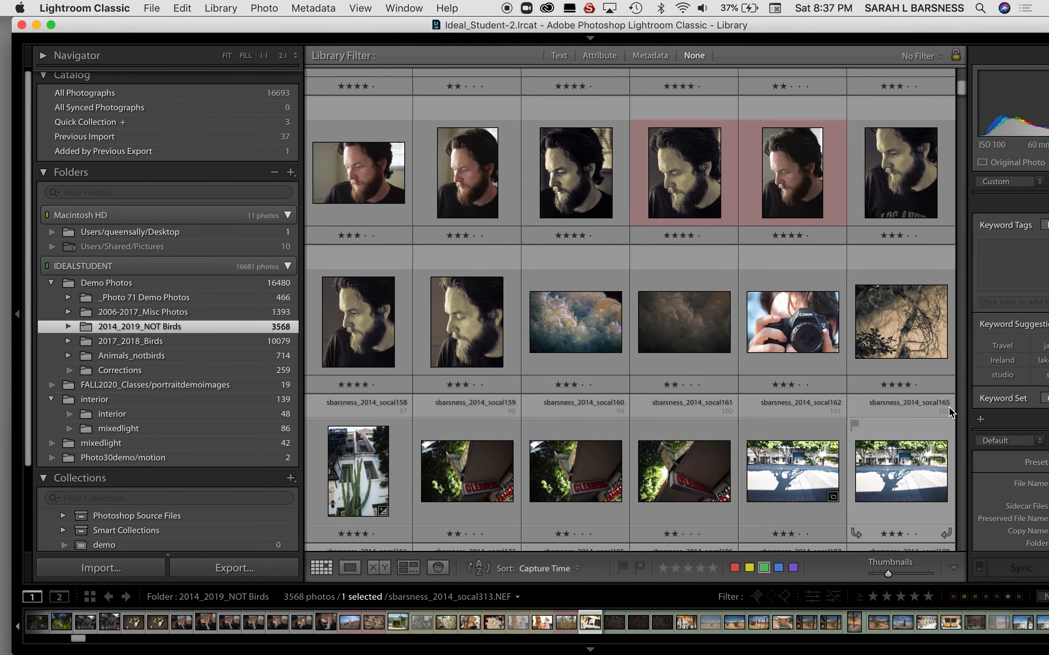
scroll(949, 413, "up", 15)
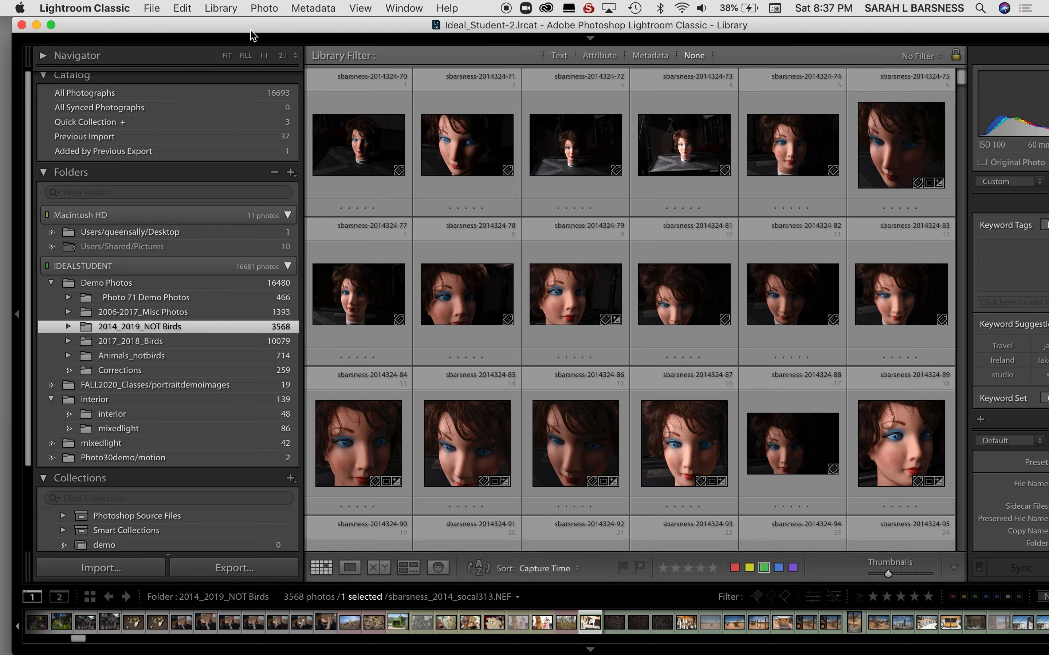
Check the library's Show Photos in Subfolders setting for the 2014_2019_NOT Birds folder.
left_click(221, 8)
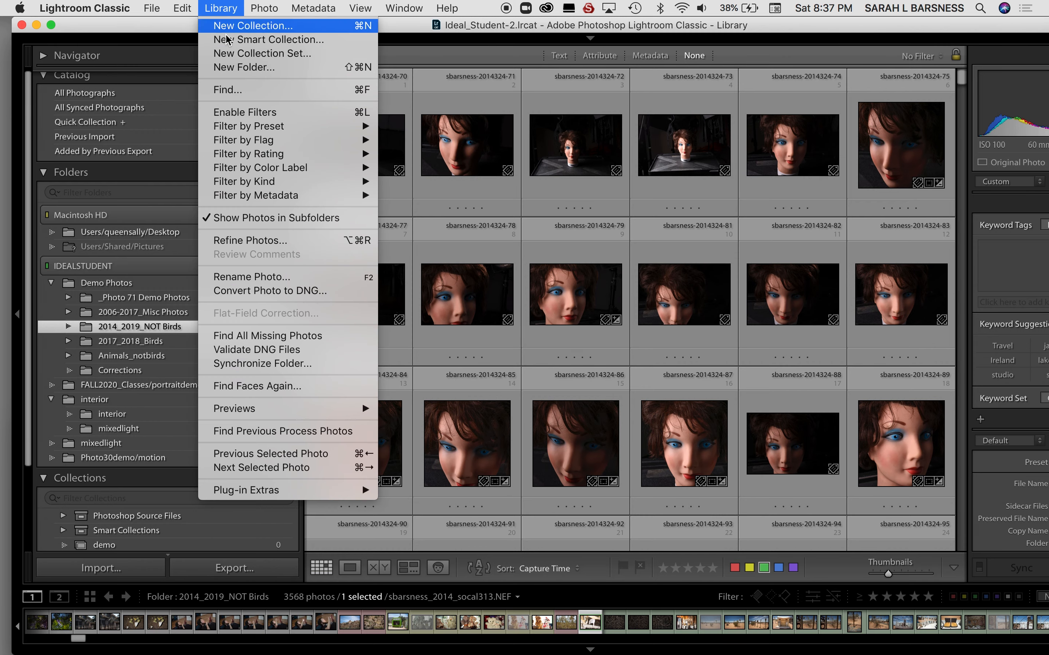
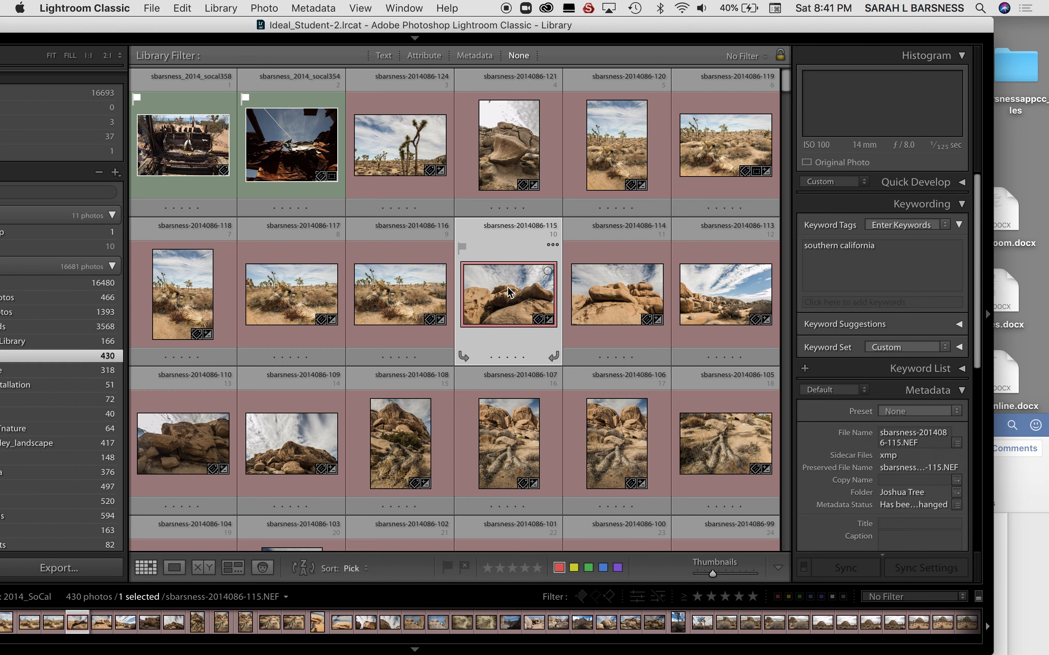
Collapse the Joshua Tree subfolder list and show the photos of the Joshua Tree folder.
left_click(511, 448)
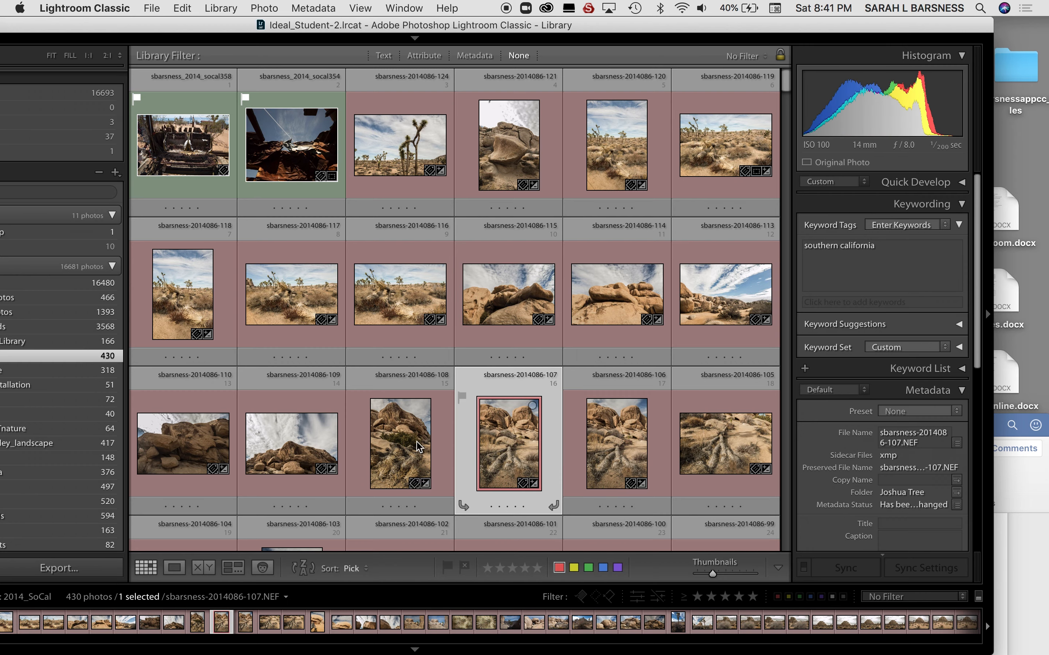
left_click(283, 429)
left_click_drag(311, 26, 431, 27)
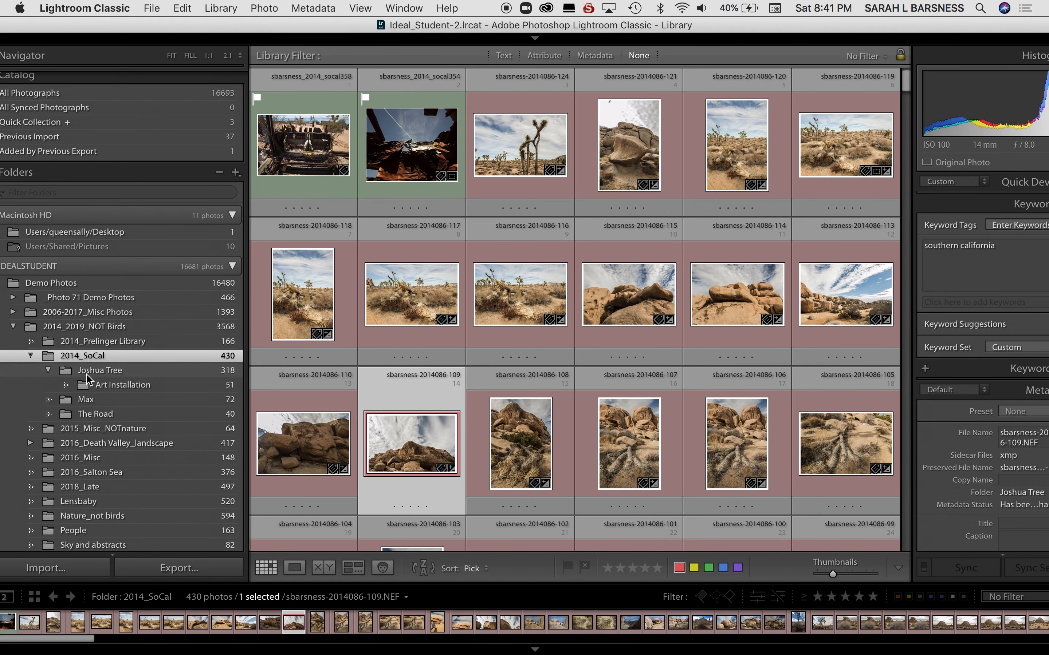
left_click(50, 371)
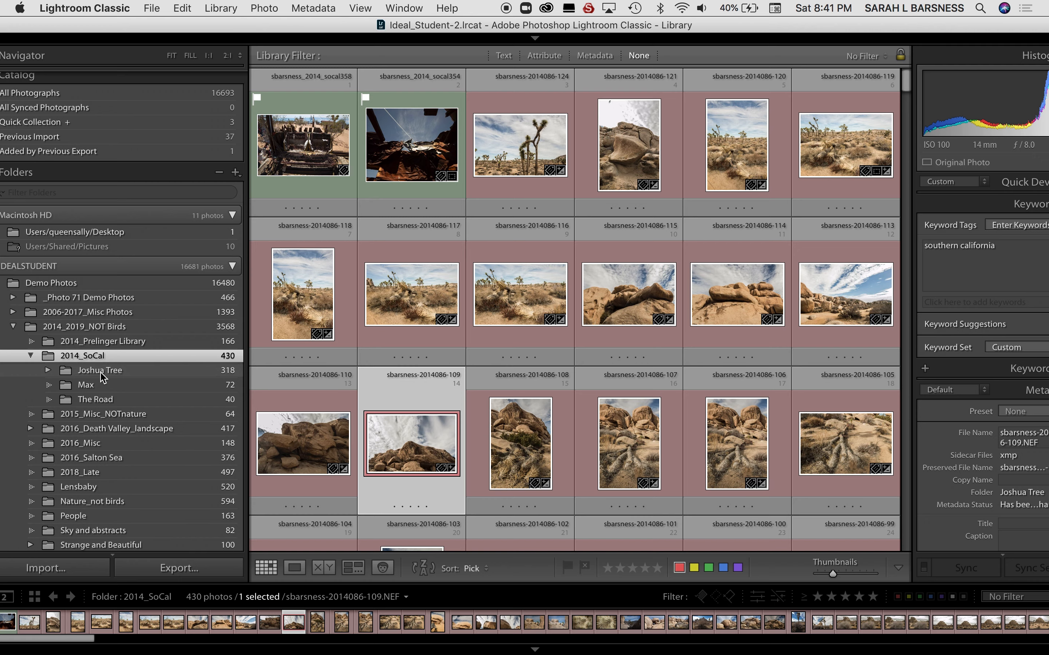
left_click(124, 372)
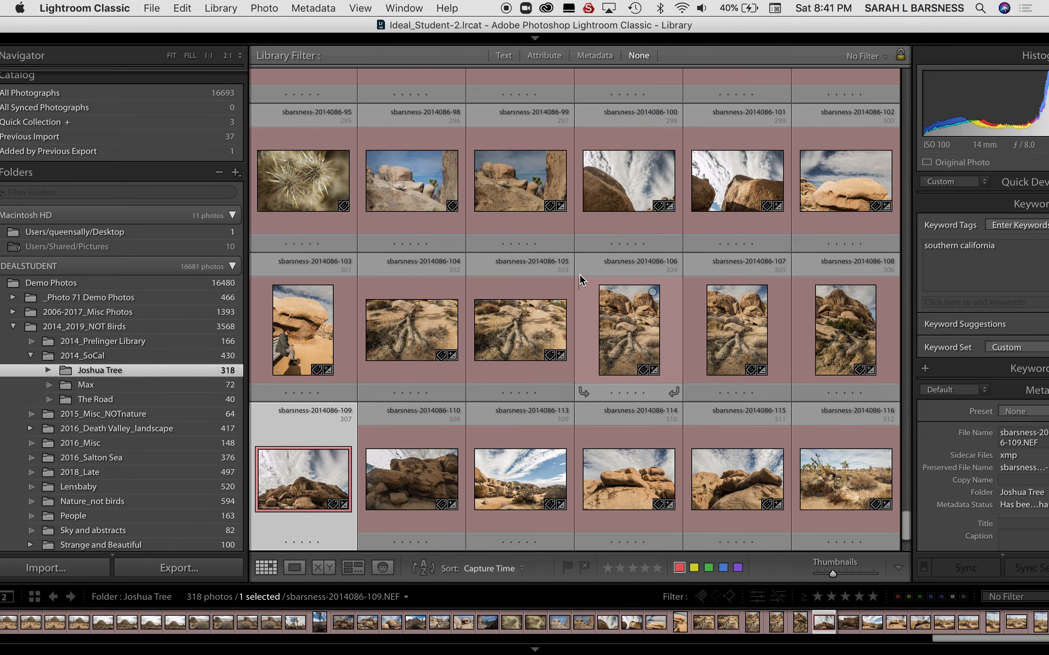
Add the keyword joshua tree to all photos in the Joshua Tree folder and clear the selection.
key("super+a")
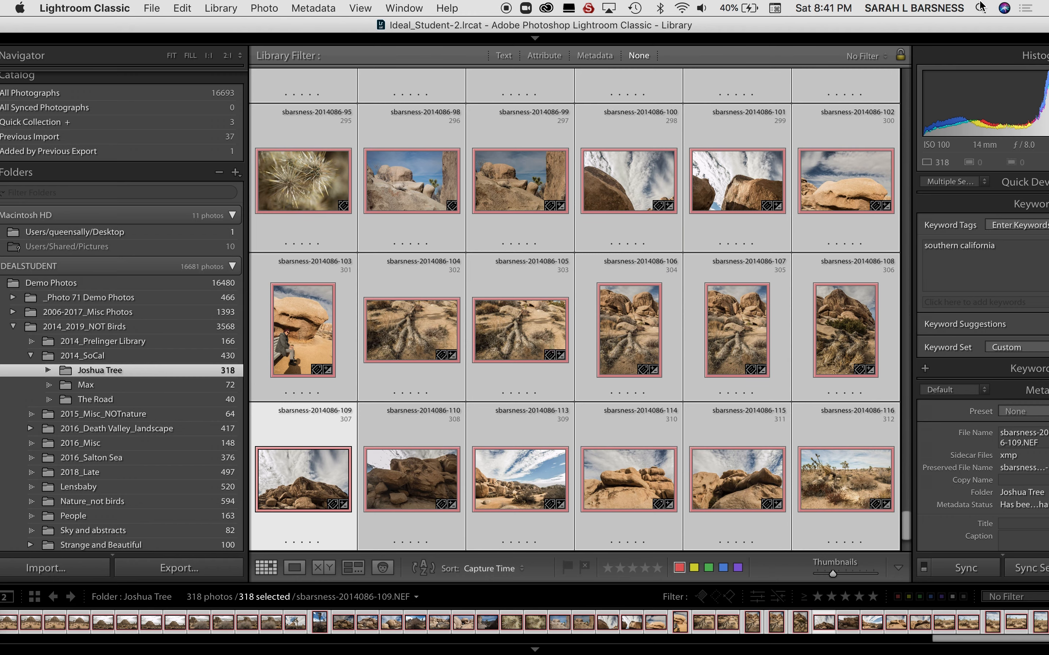
left_click_drag(980, 26, 908, 27)
left_click(934, 254)
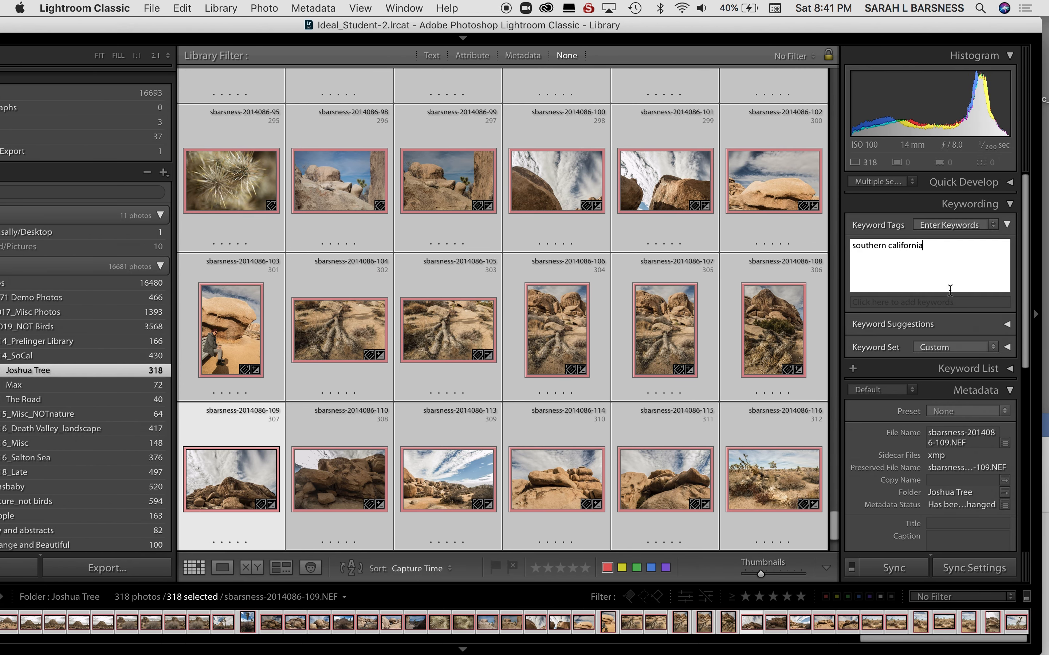
type(", ")
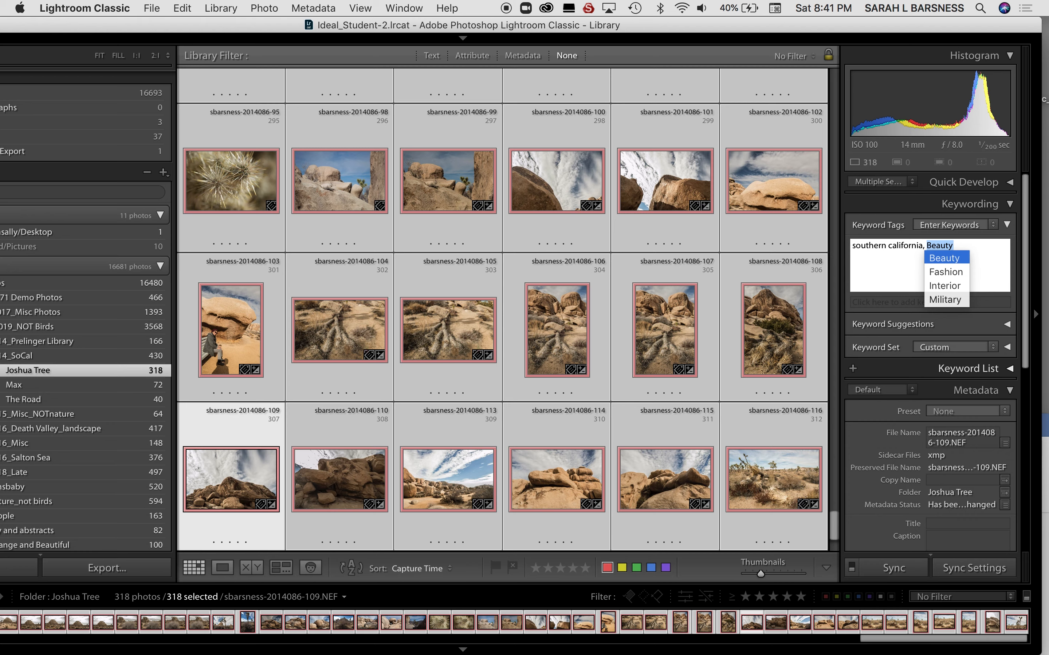
type("joshua tree")
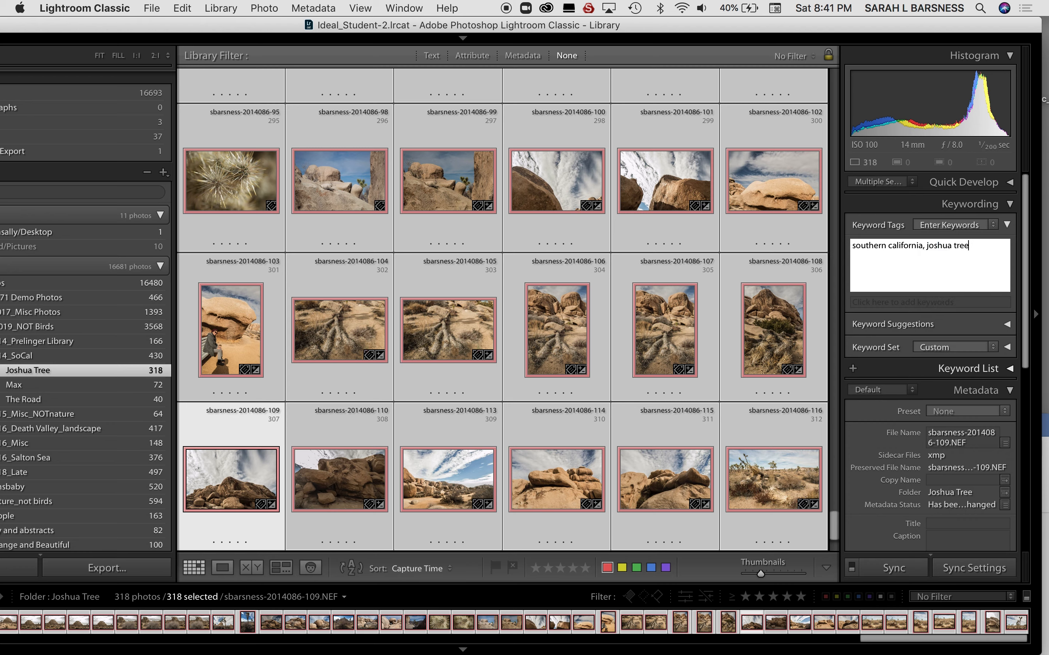
key("Return")
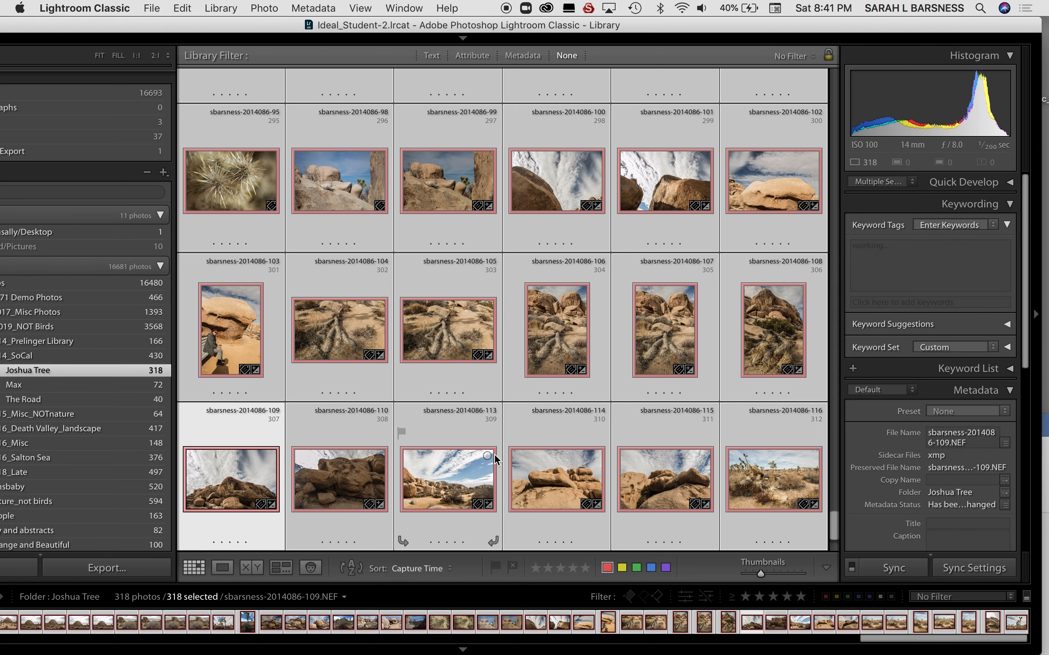
key("super+d")
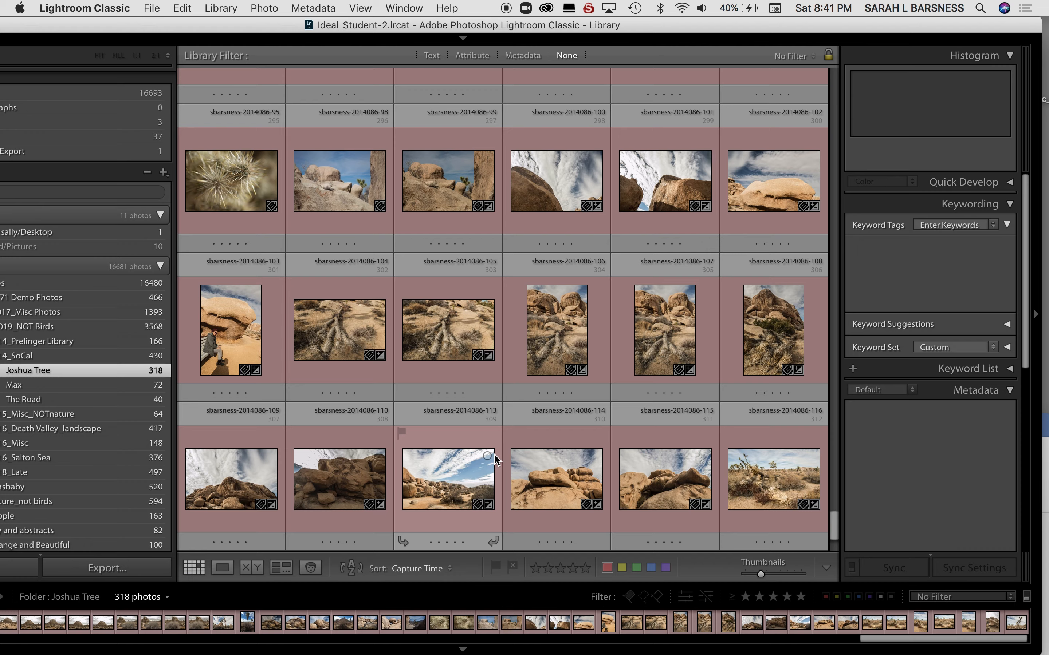
Select the yellow-labeled photos socal300 through socal308 and sort the Joshua Tree folder by Label Color.
scroll(501, 430, "up", 20)
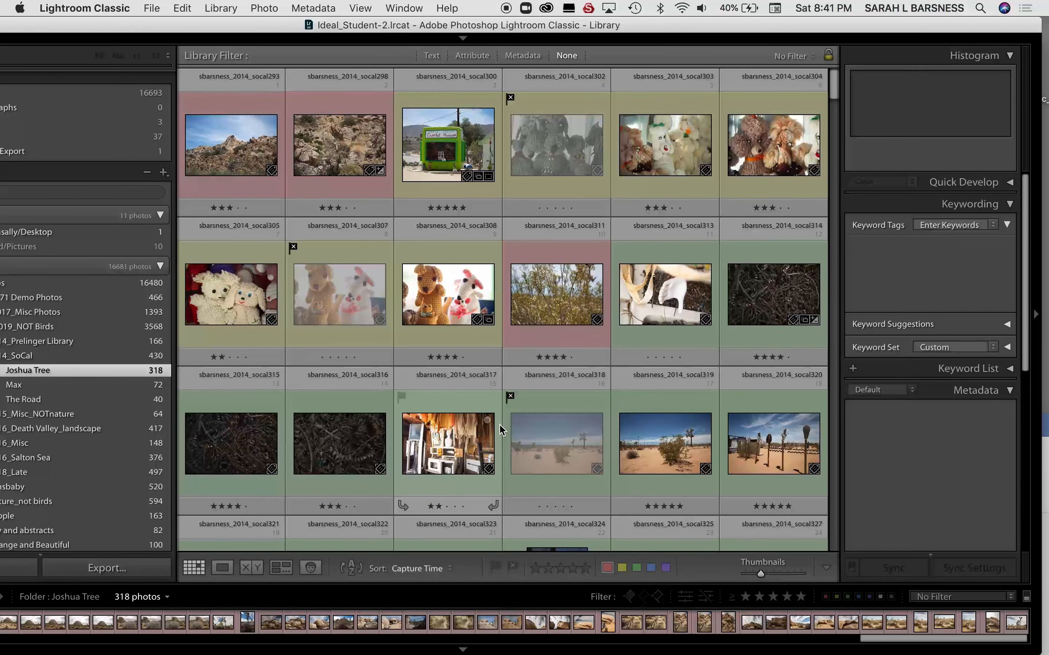
left_click(461, 171)
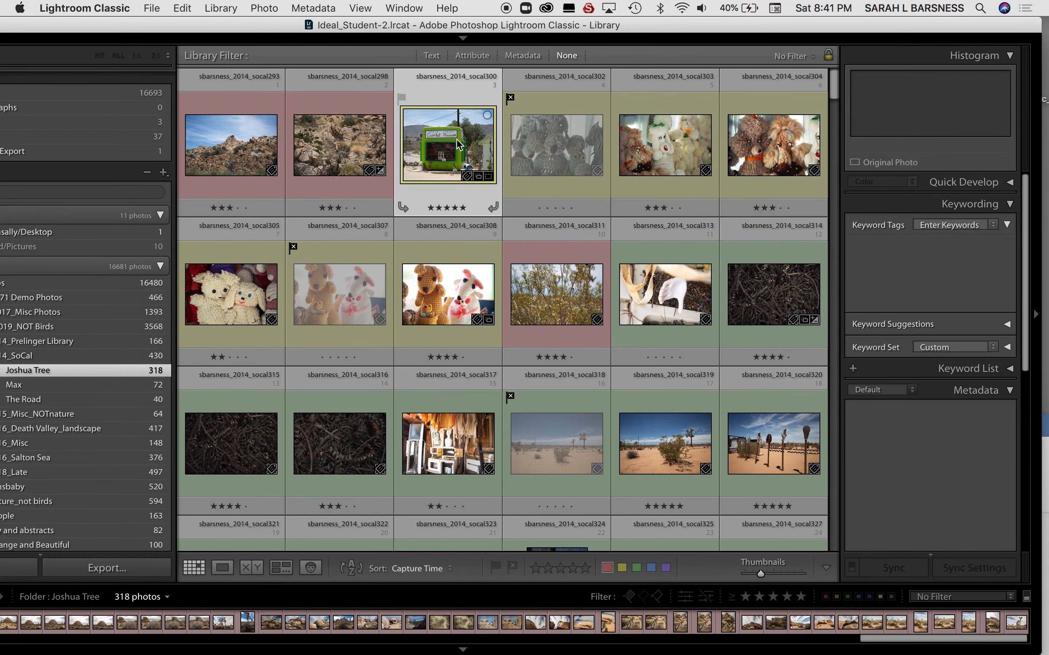
left_click(445, 318, "shift")
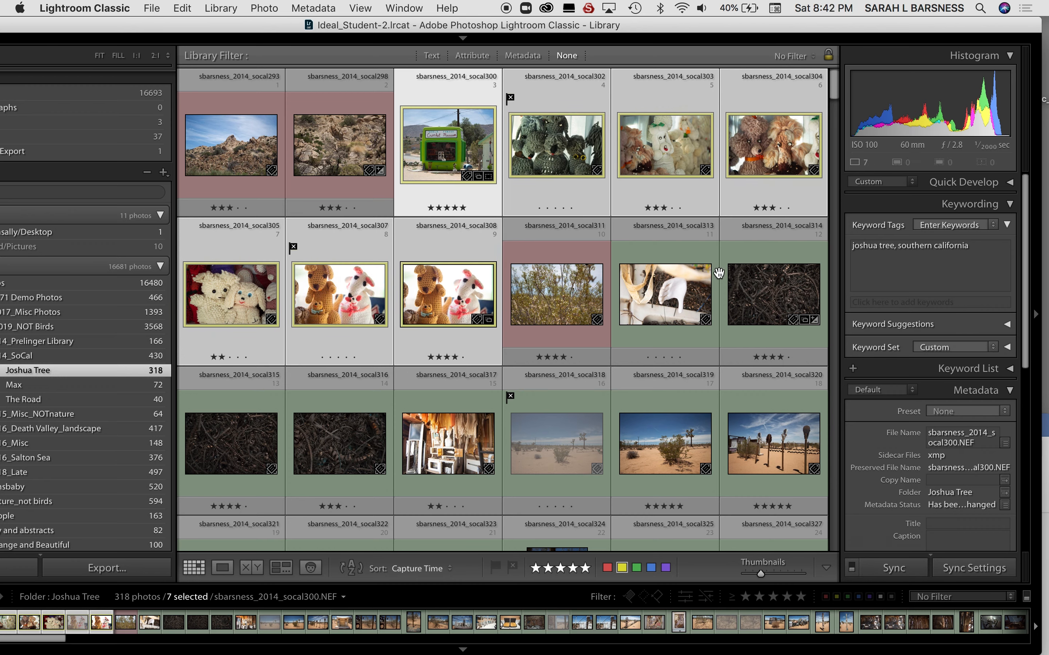
left_click(449, 569)
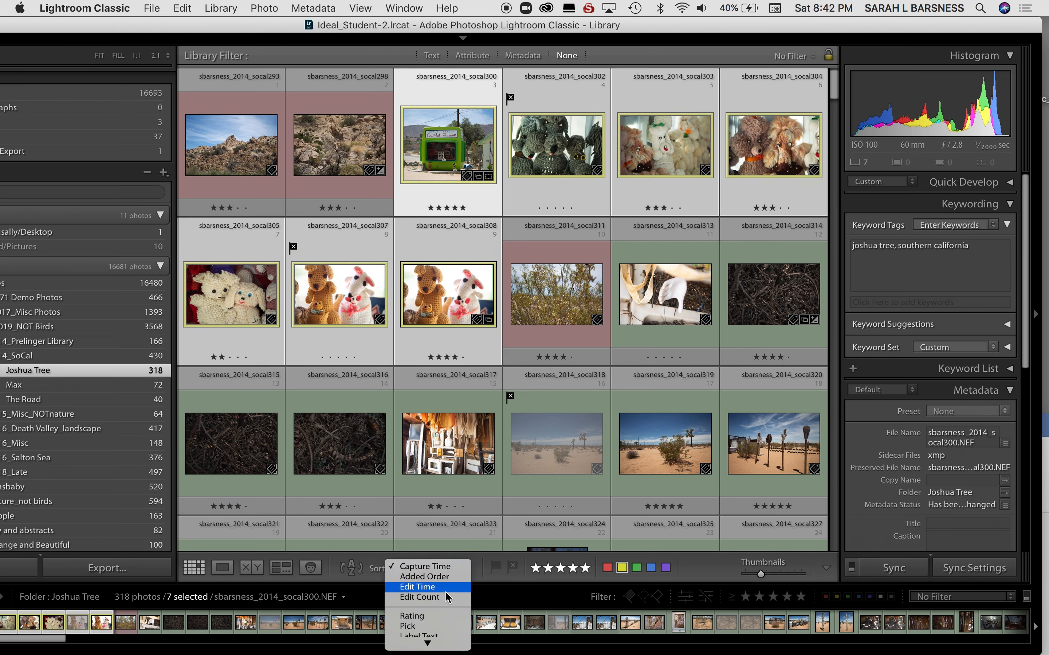
left_click(429, 598)
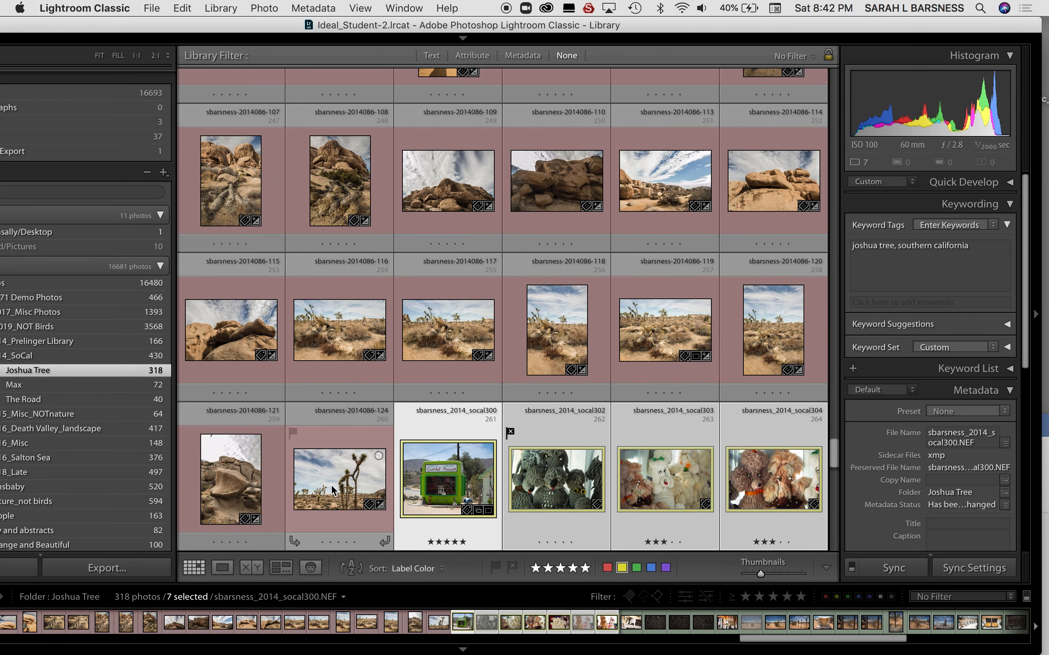
left_click(331, 485)
scroll(334, 487, "up", 20)
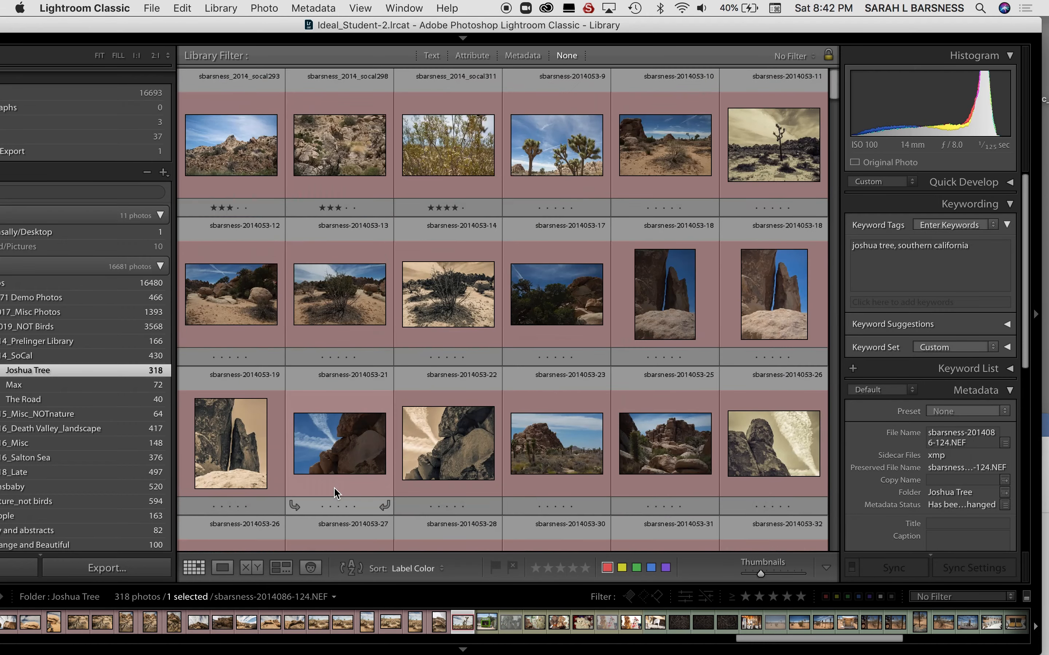
left_click(234, 164, "shift")
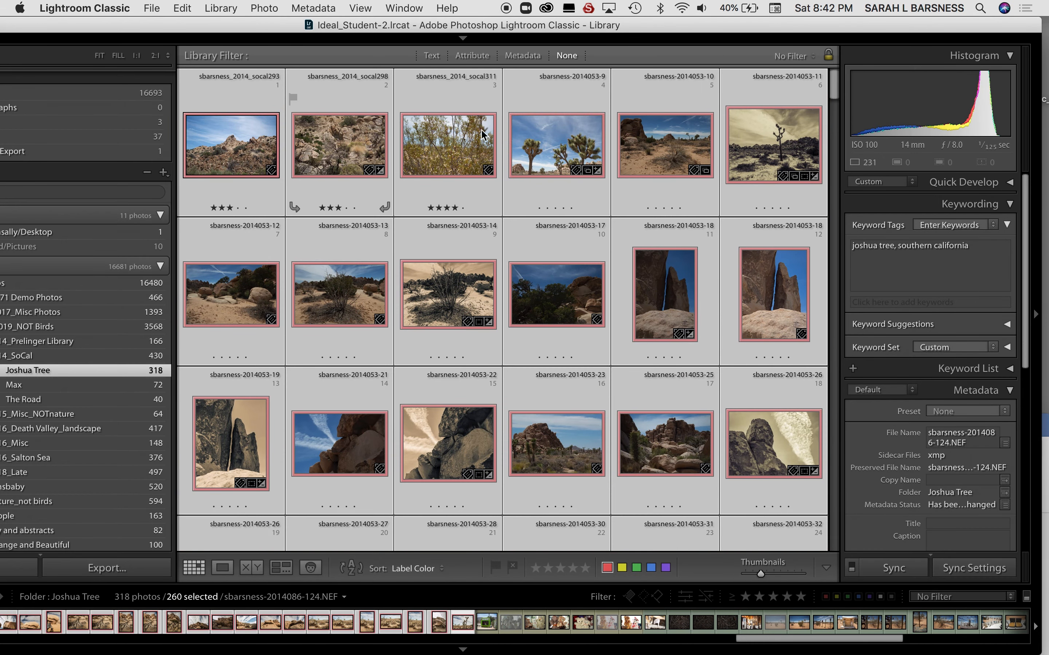
left_click(971, 251)
type(", landscape")
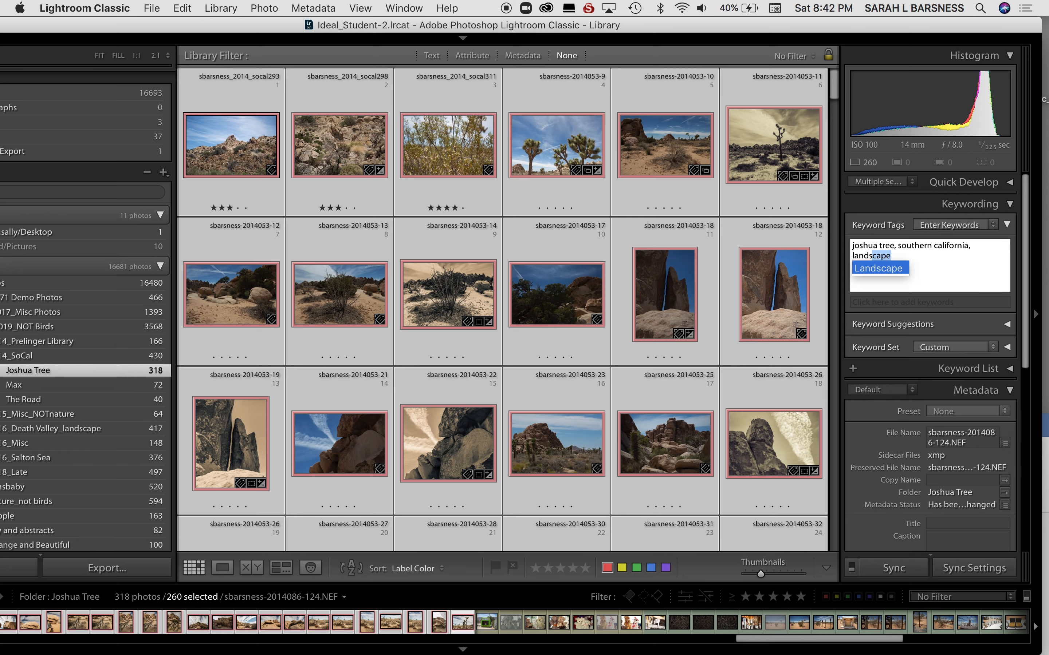
key("Return")
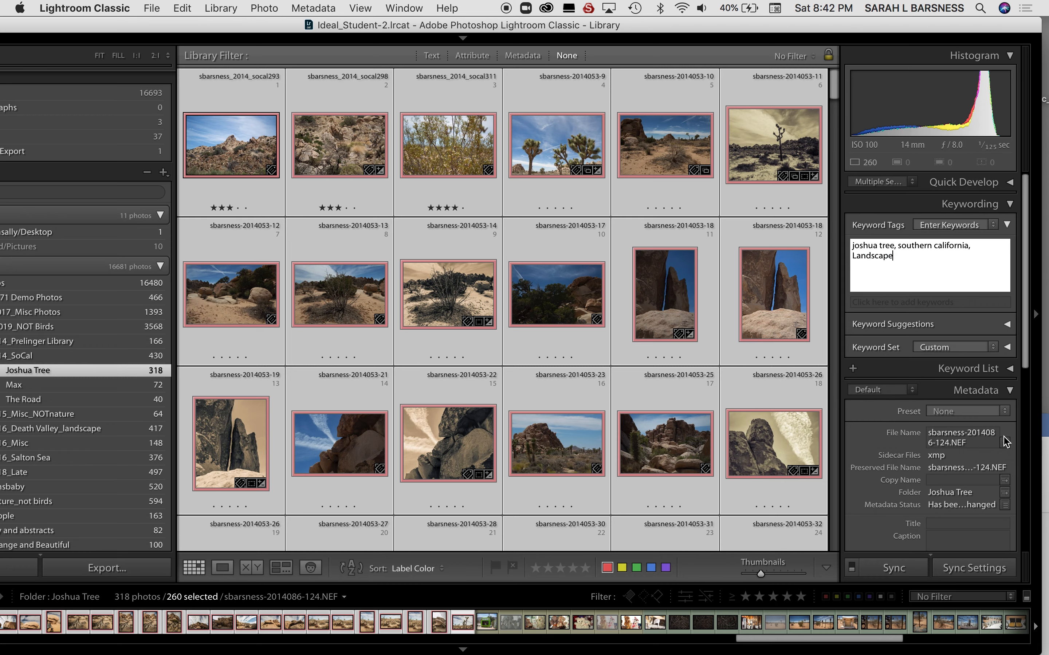
left_click(561, 162)
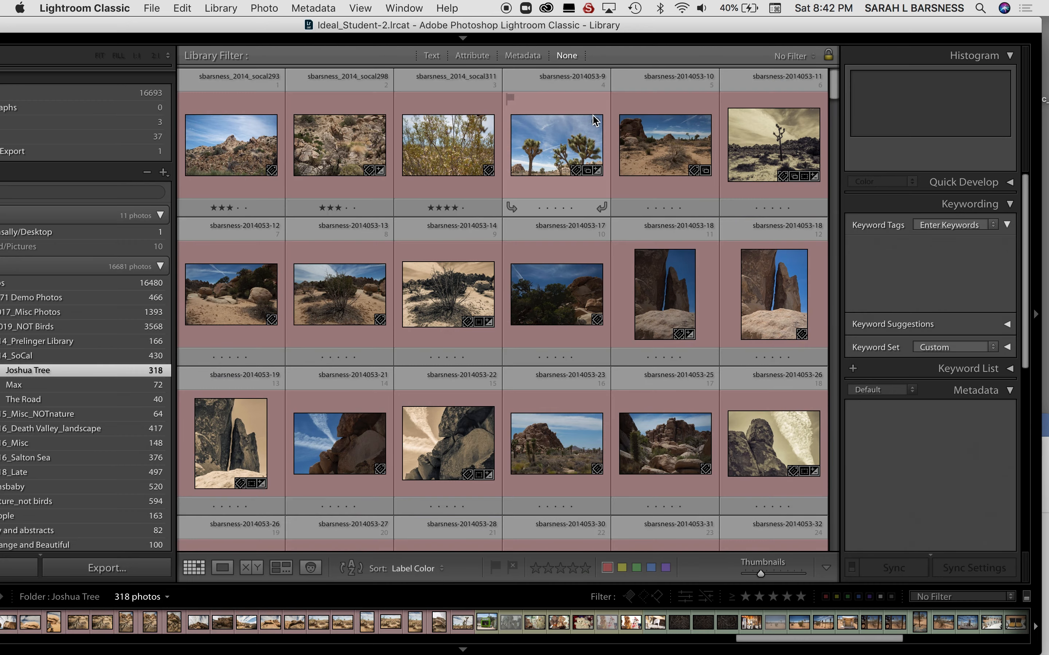
scroll(569, 273, "down", 10)
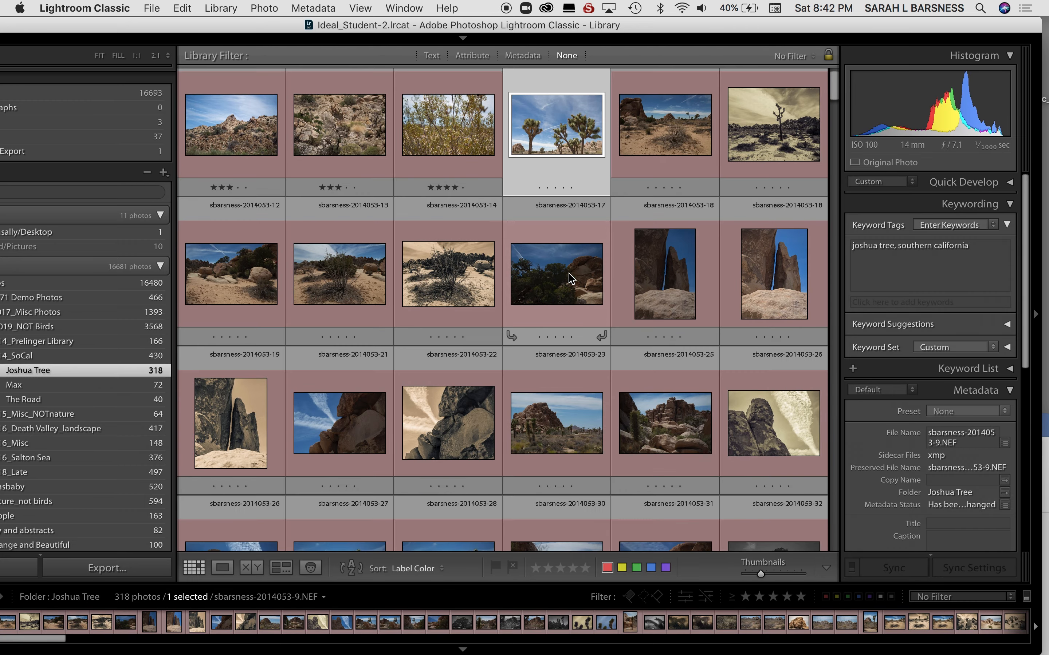
scroll(568, 273, "down", 5)
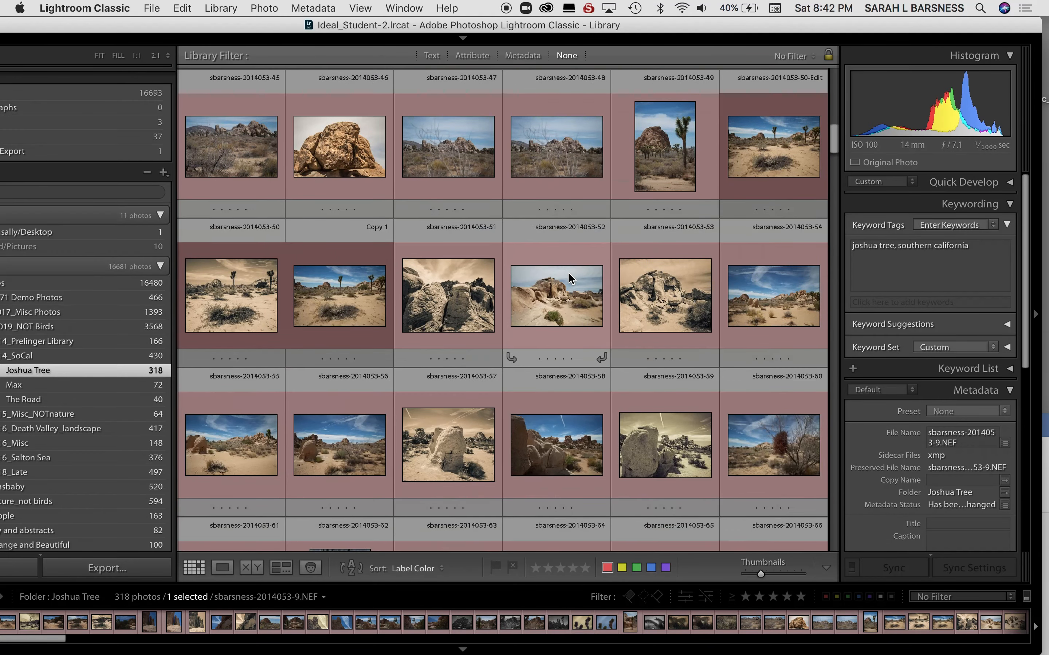
scroll(569, 274, "down", 5)
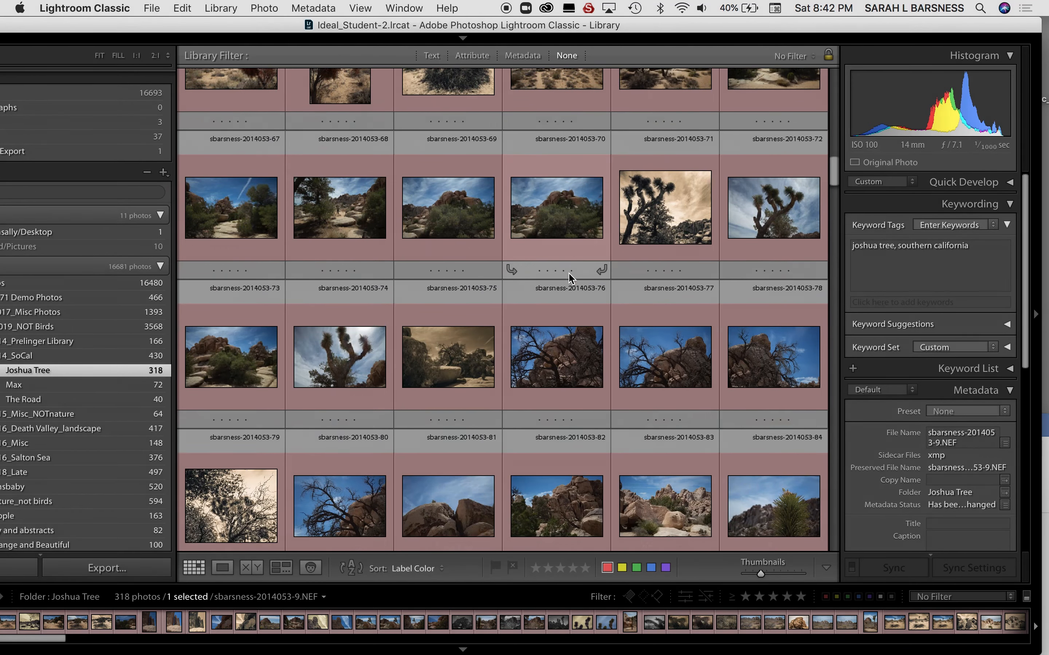
scroll(569, 278, "down", 7)
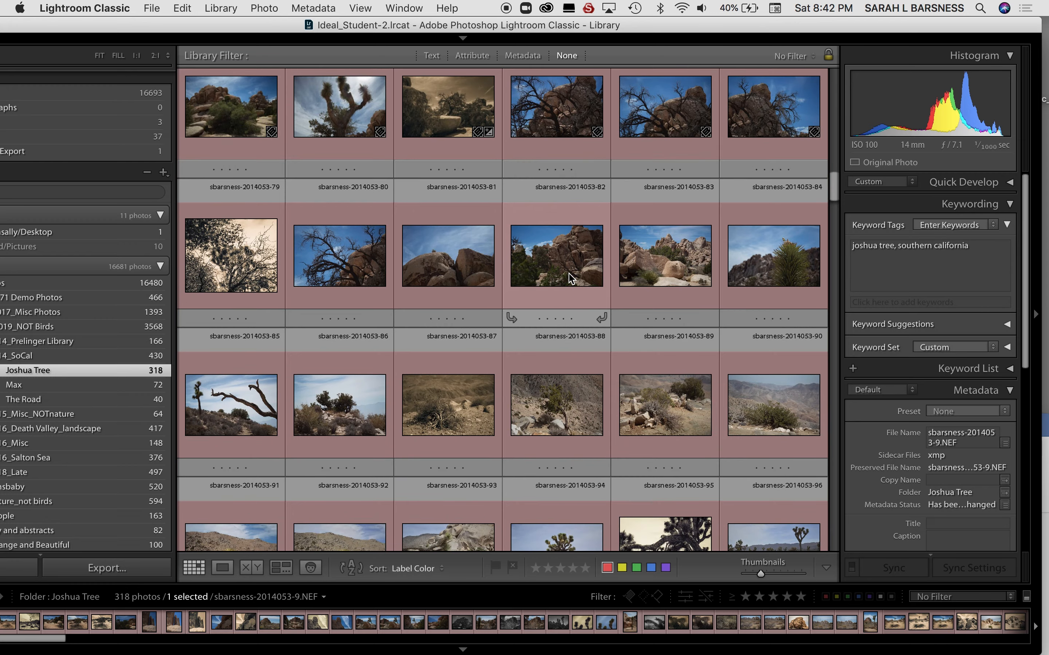
scroll(568, 278, "down", 9)
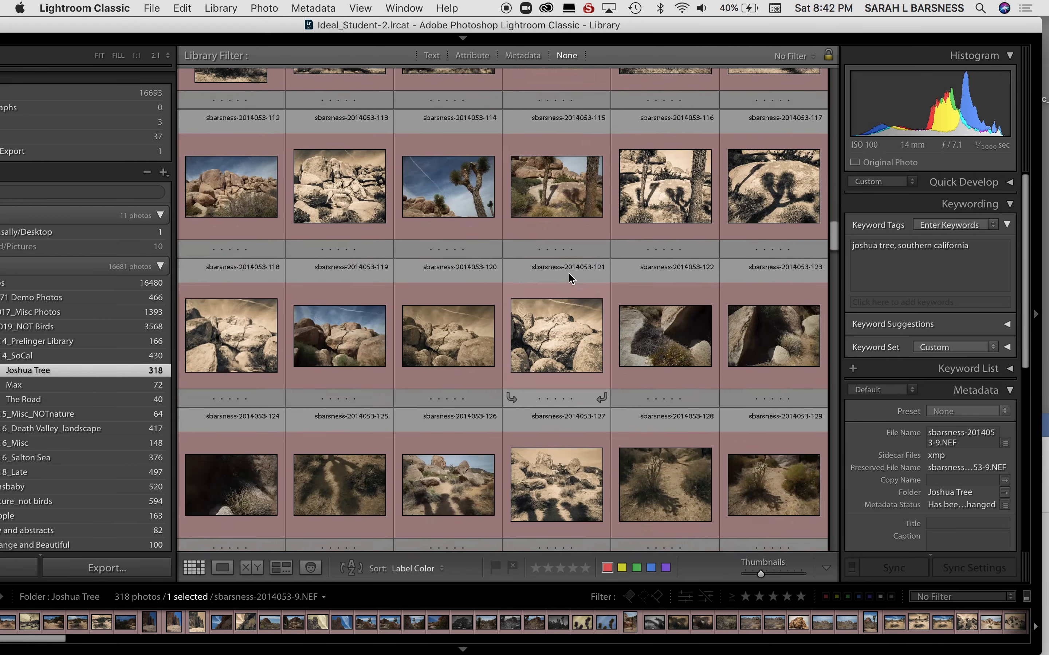
scroll(568, 273, "down", 4)
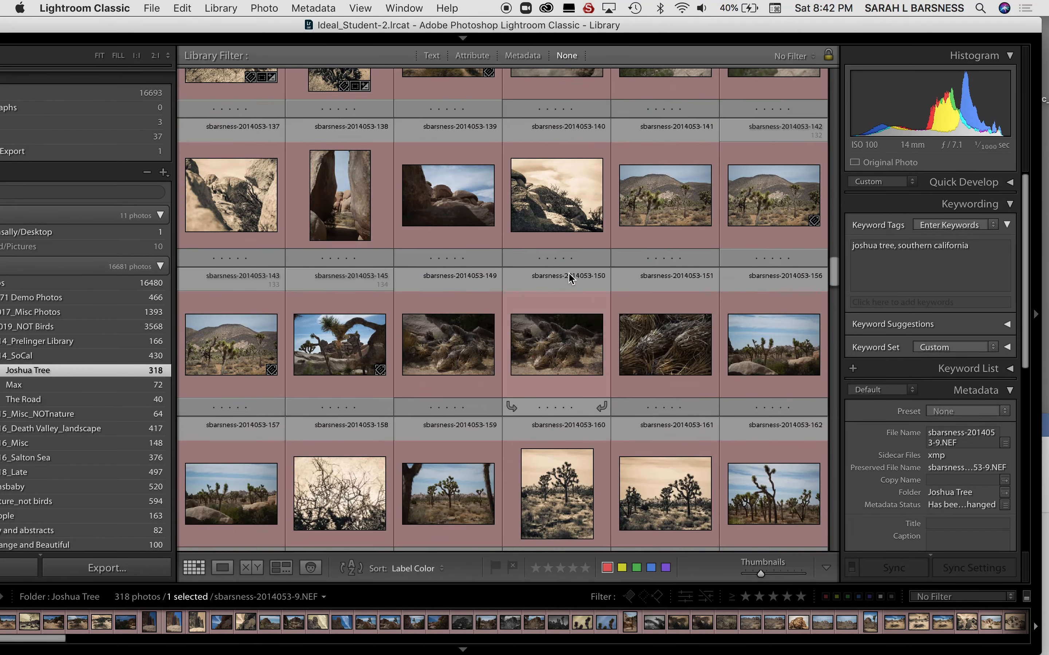
scroll(568, 278, "down", 9)
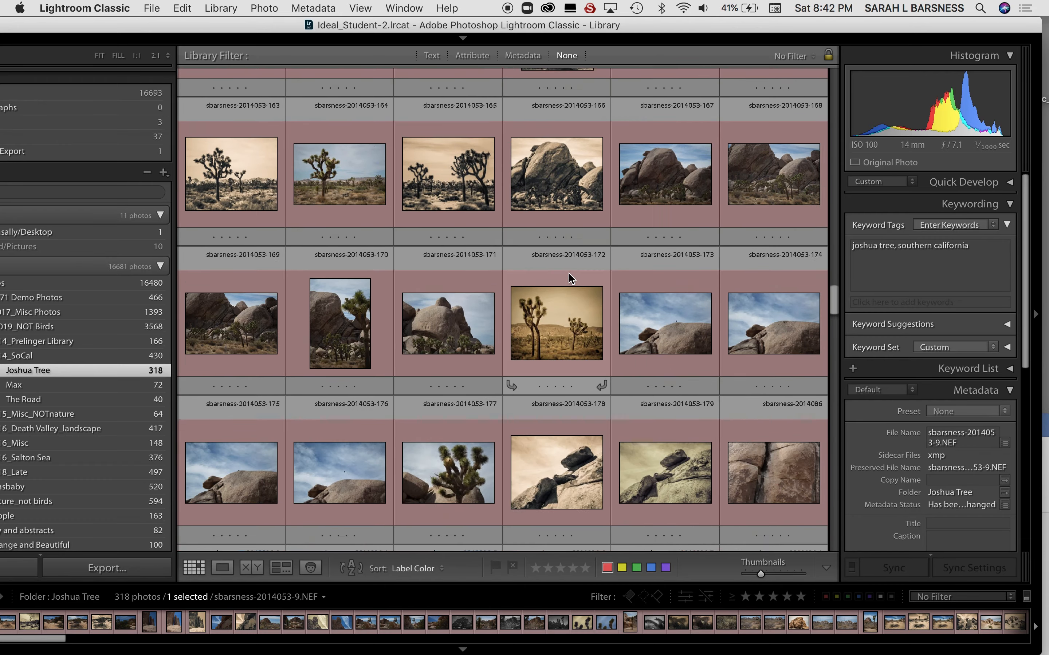
scroll(569, 276, "down", 9)
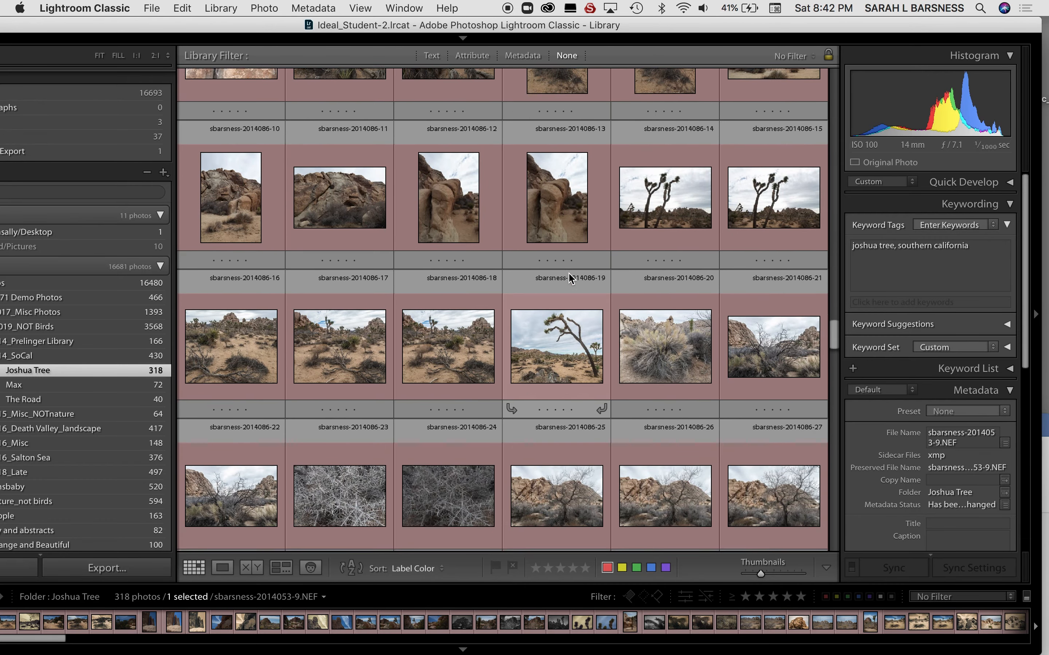
scroll(569, 278, "down", 12)
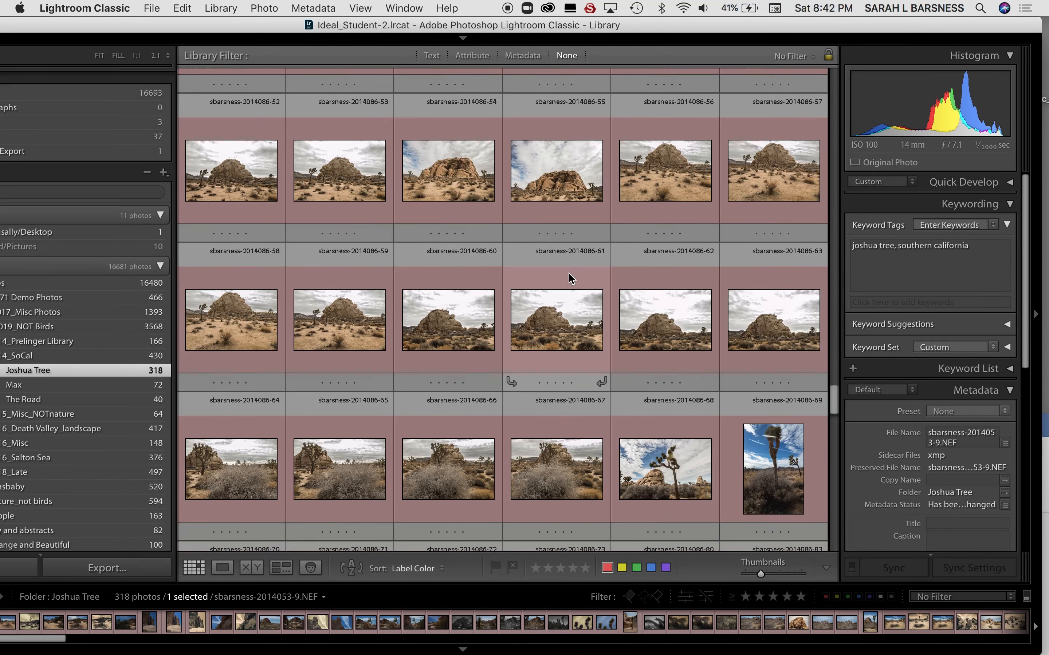
scroll(568, 274, "down", 6)
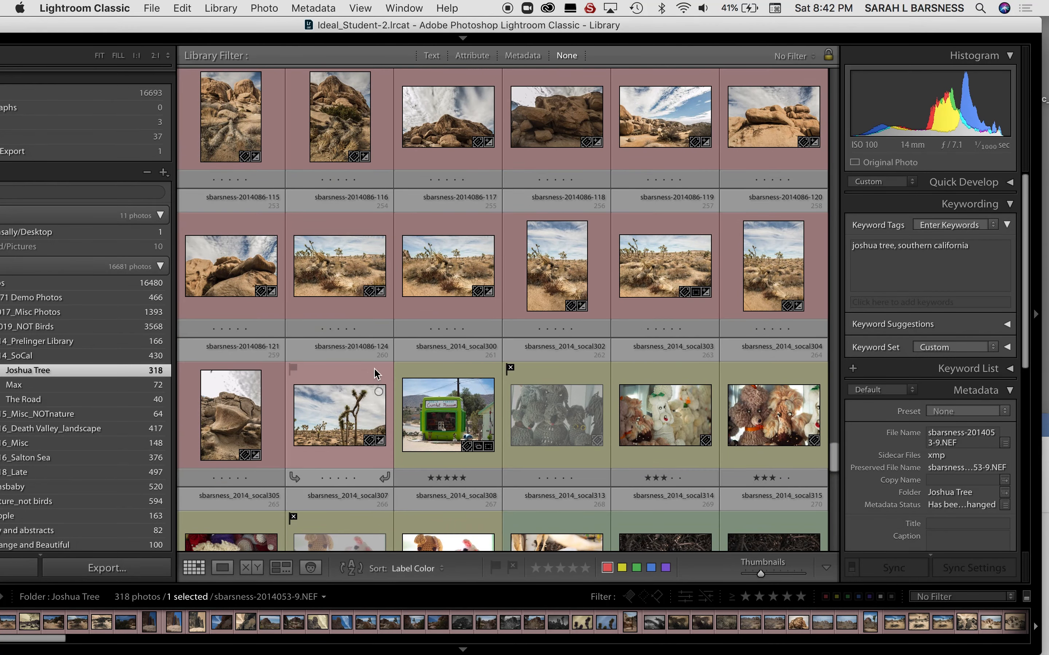
left_click(374, 368, "shift")
left_click(979, 252)
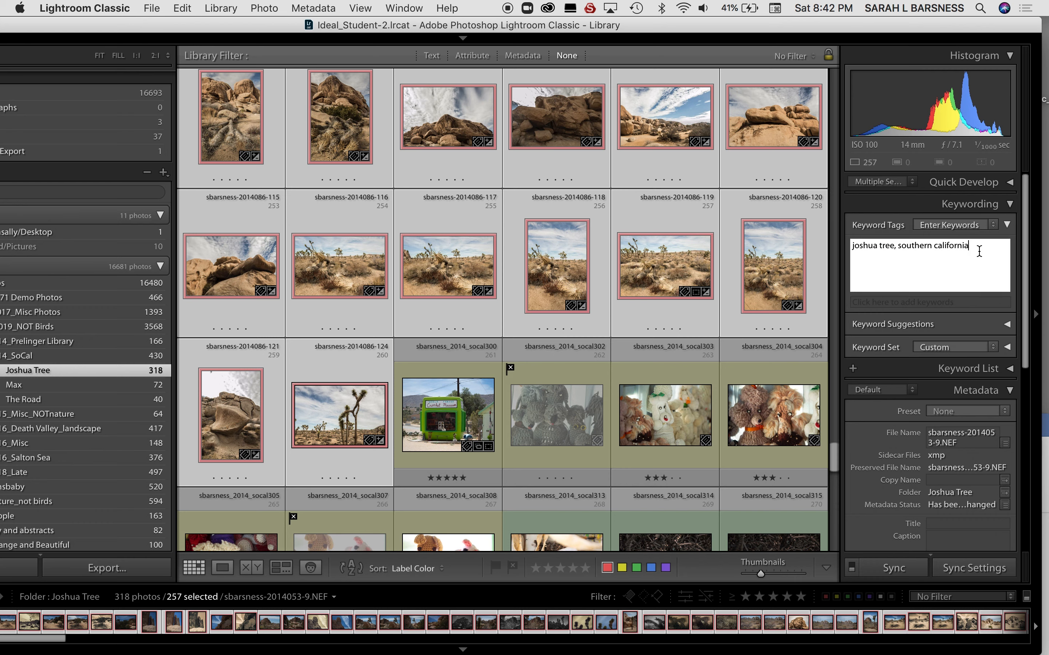
type(", joshuaa tree national park")
key("Return")
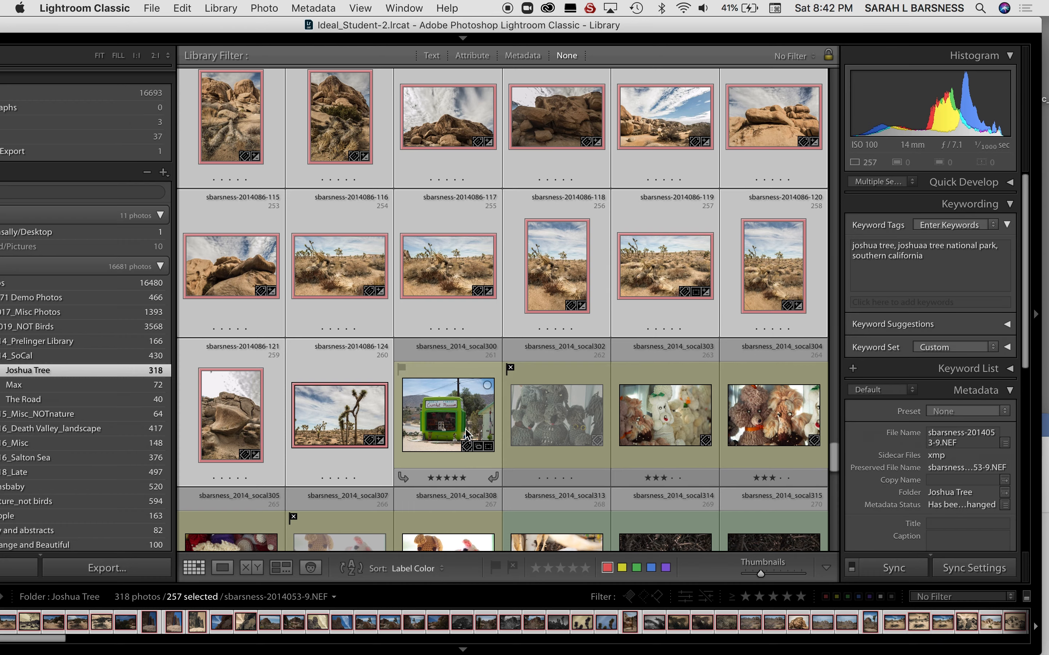
Add the keyword world famous crochet museum to the yellow-labeled photos socal300 through socal308.
left_click(465, 433)
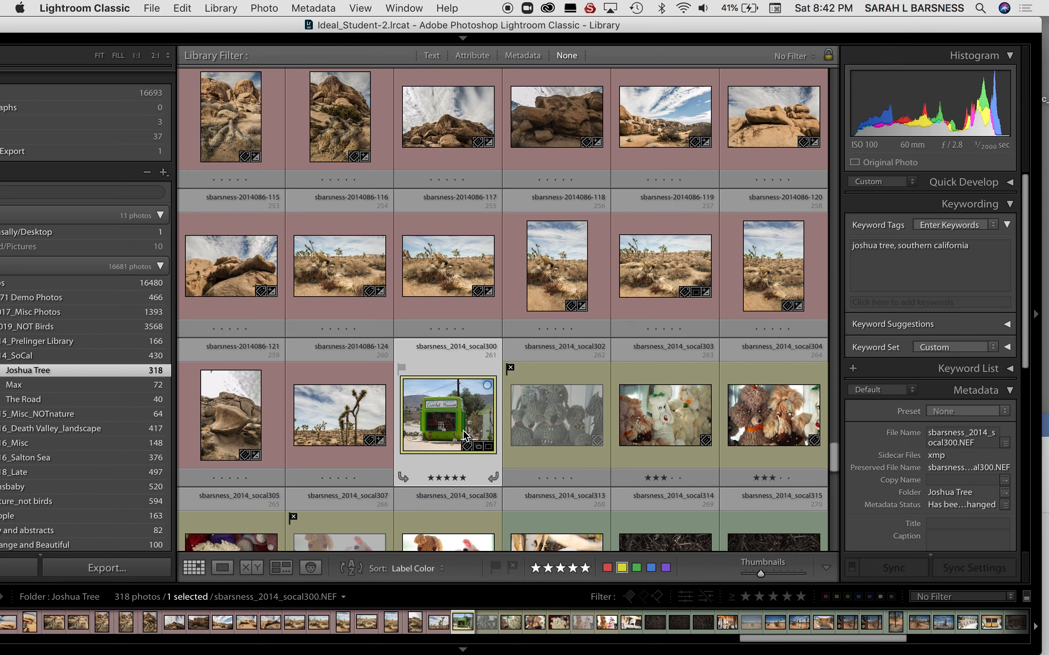
scroll(465, 434, "down", 5)
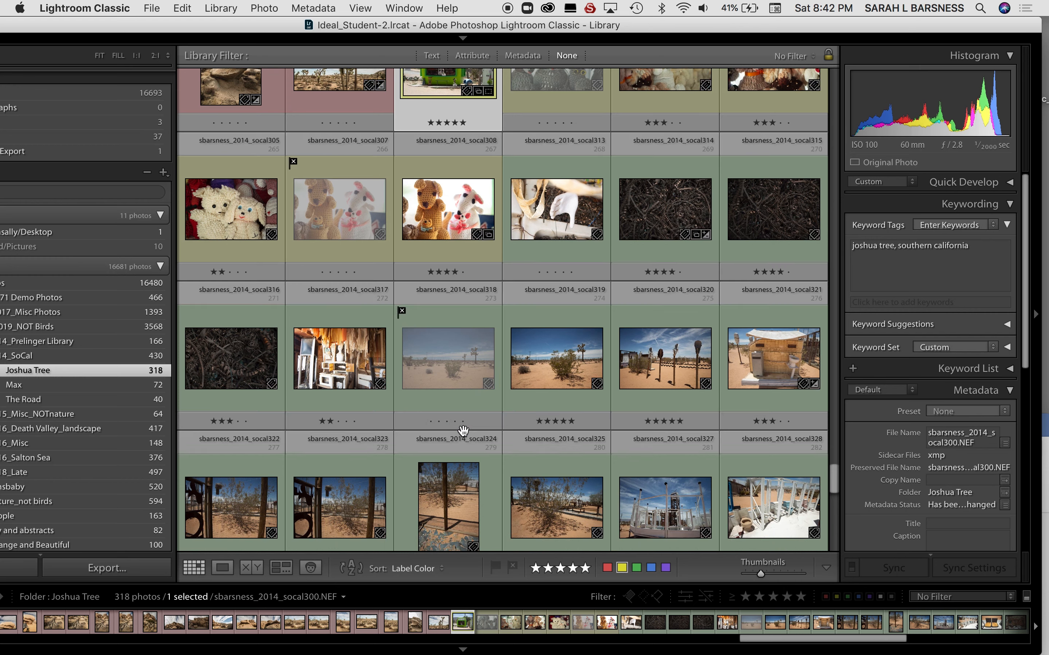
left_click(453, 233, "shift")
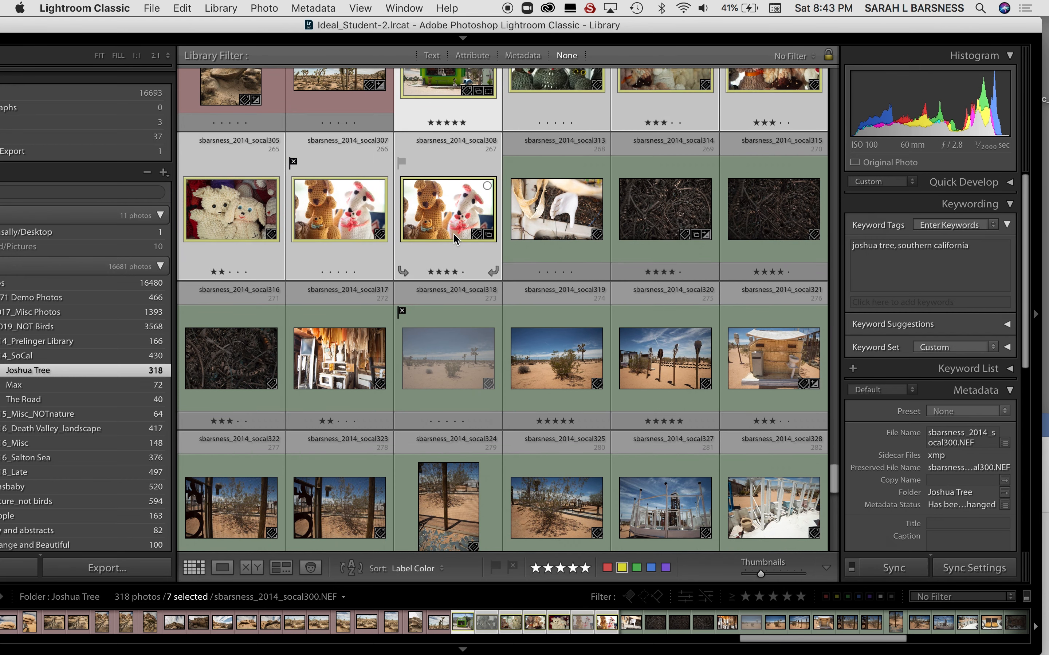
left_click(987, 254)
type(", world famous crochet museum")
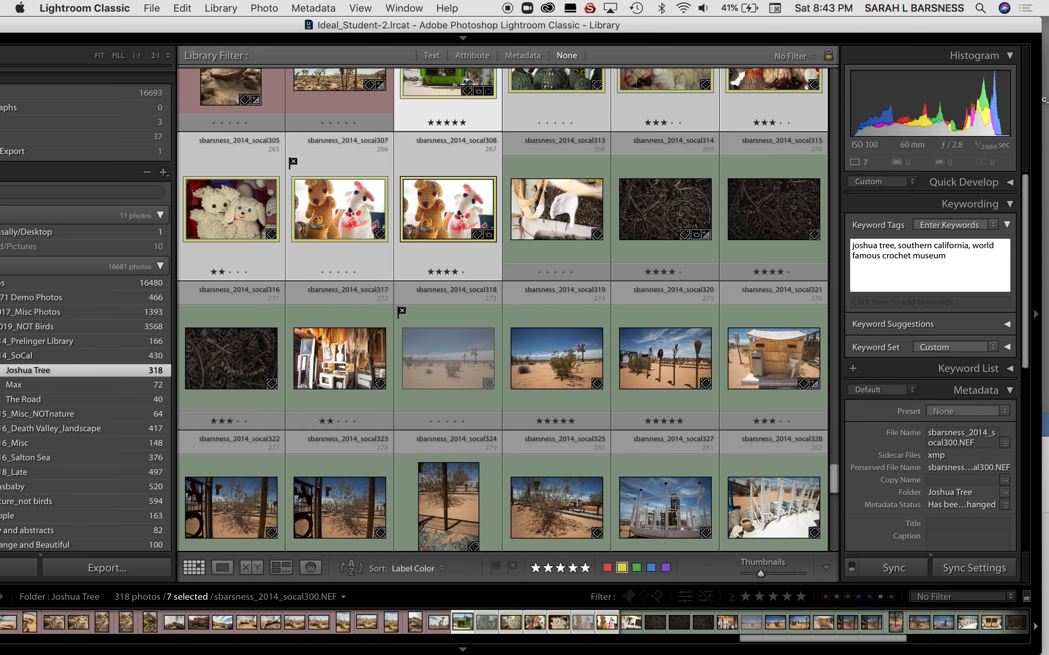
key("Return")
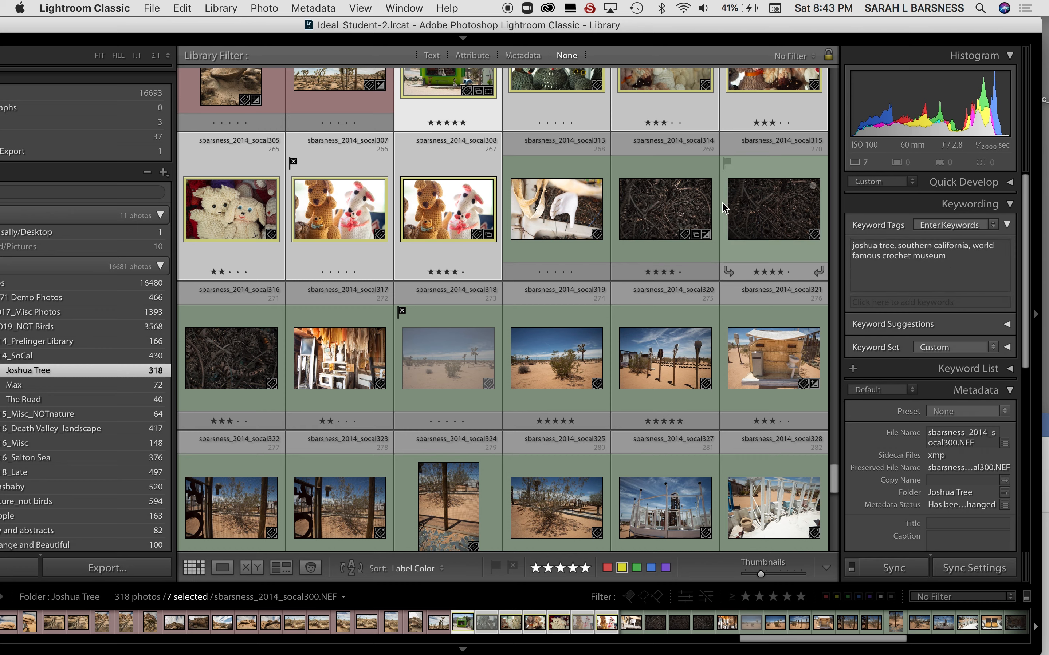
Add the keyword art installation to the green-labeled photos from socal313 through 2014053-8 and clear the selection.
left_click(565, 225)
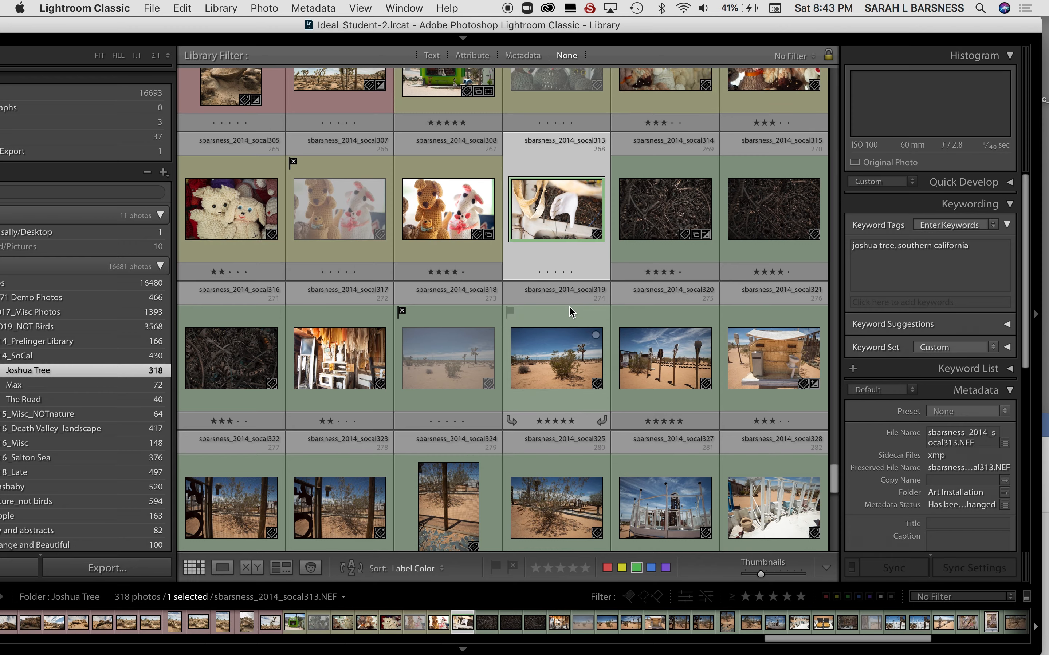
scroll(569, 306, "down", 15)
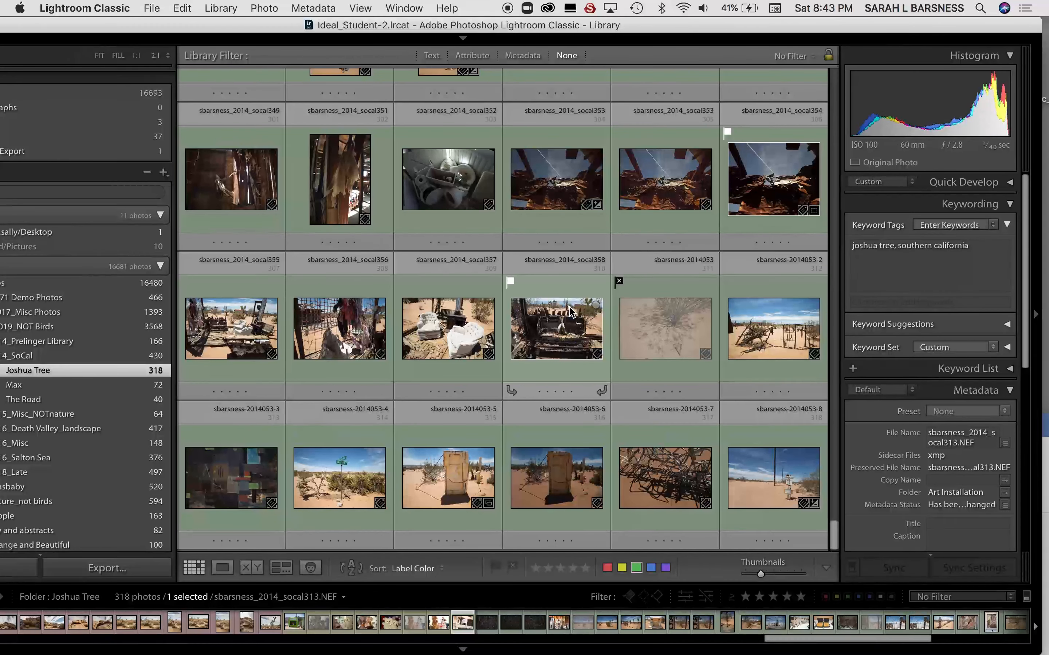
left_click(739, 486, "shift")
left_click(982, 251)
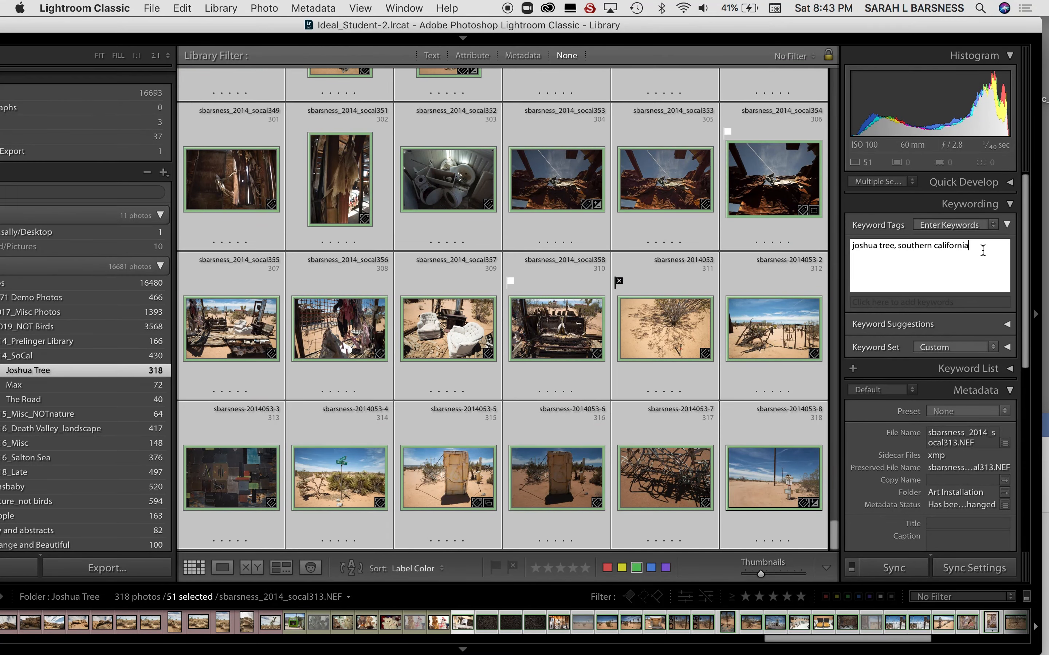
type(", art")
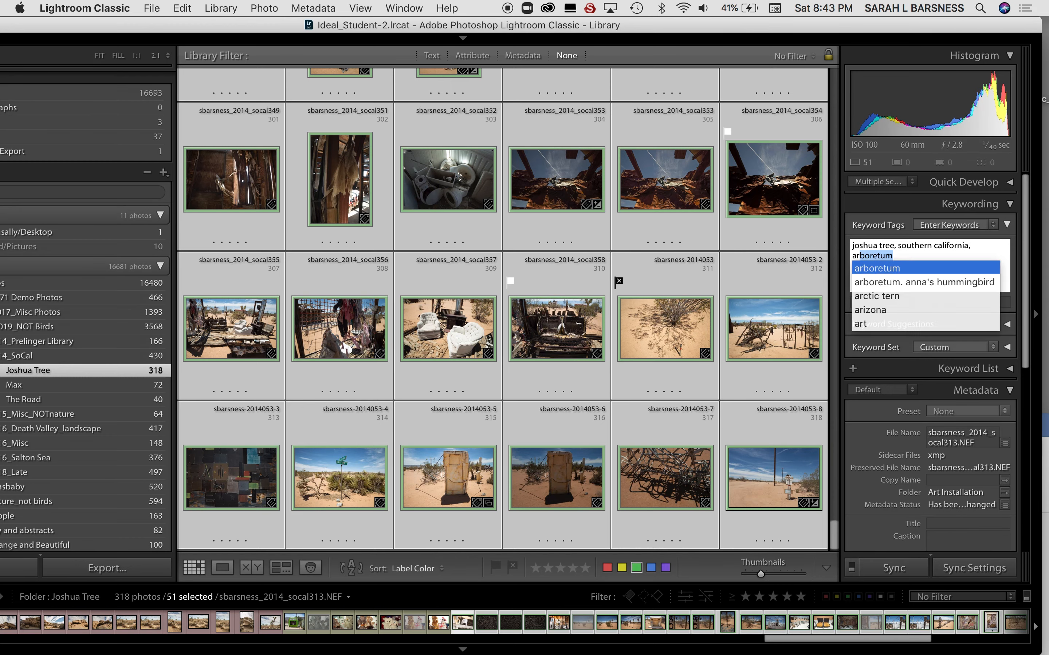
type(" installation")
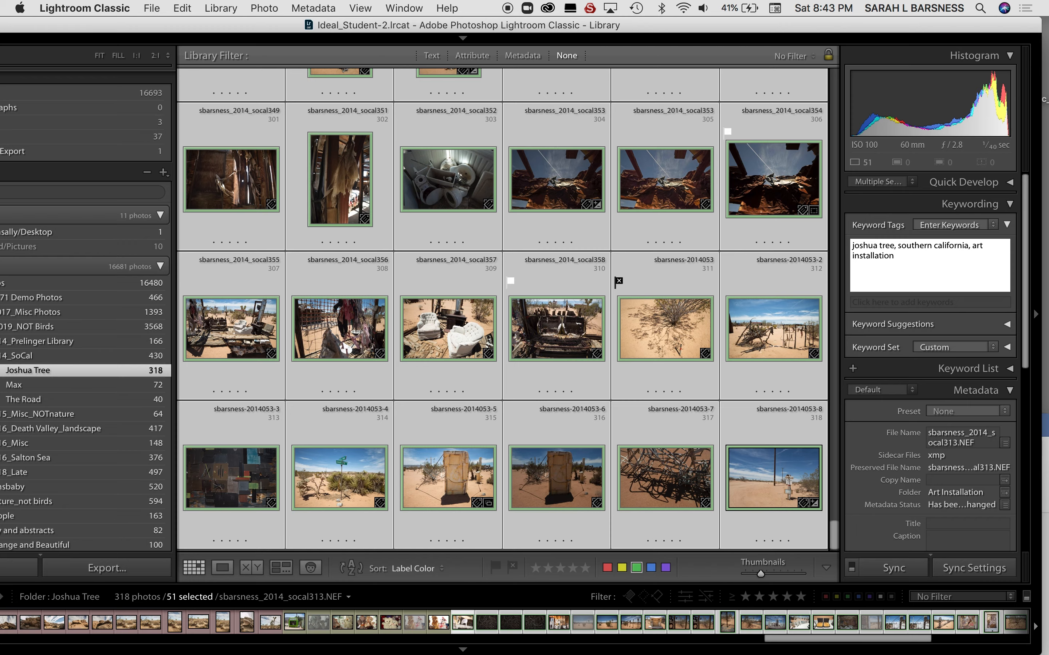
key("Return")
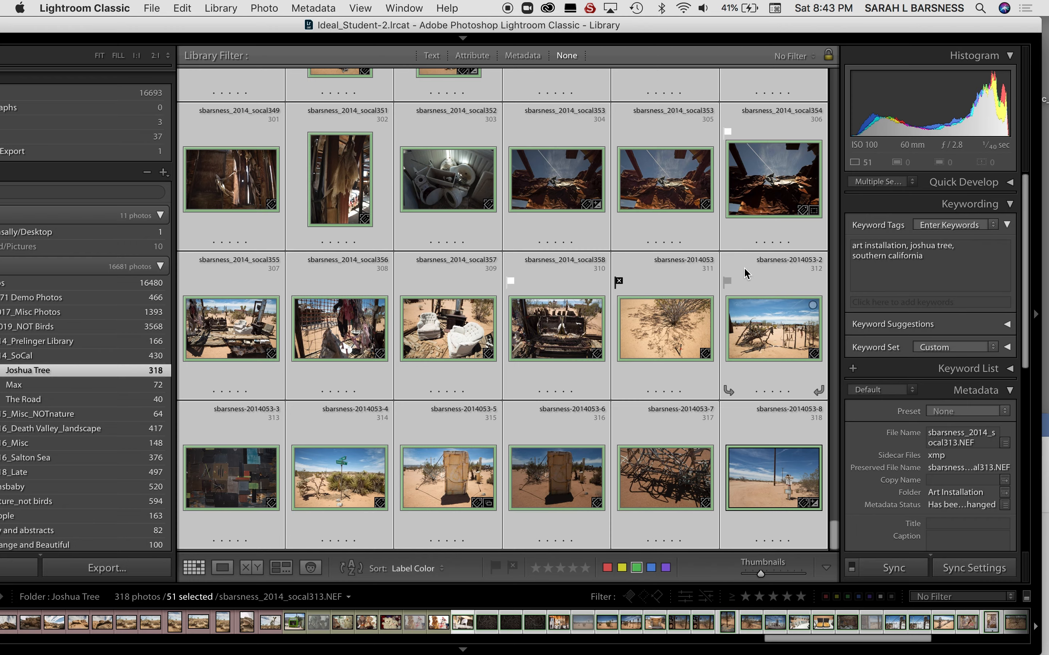
key("super+d")
scroll(618, 217, "up", 10)
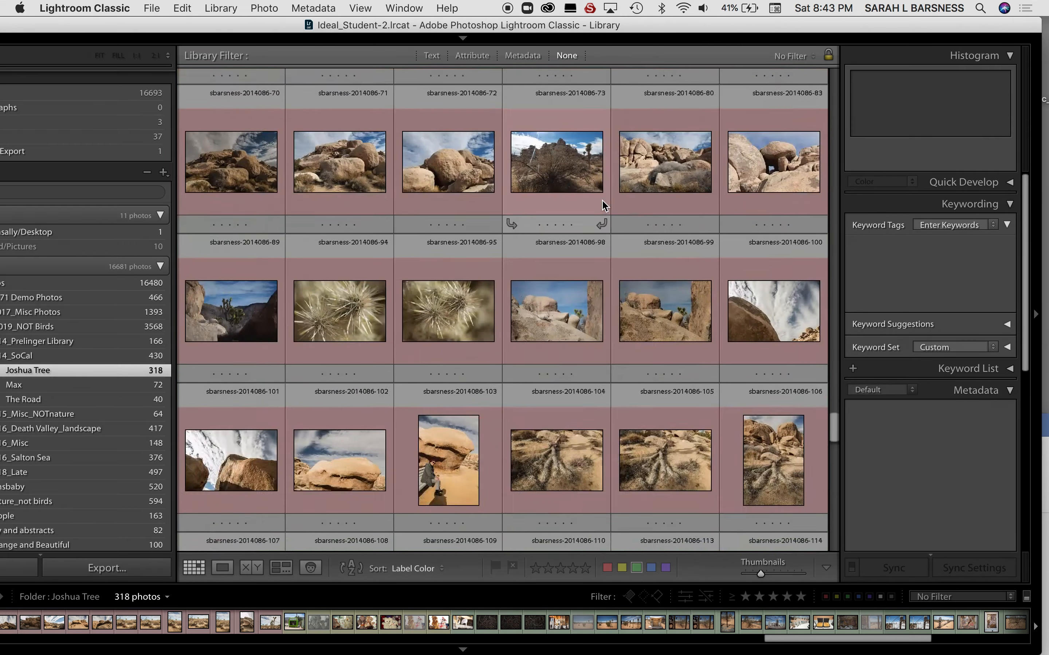
scroll(602, 200, "up", 5)
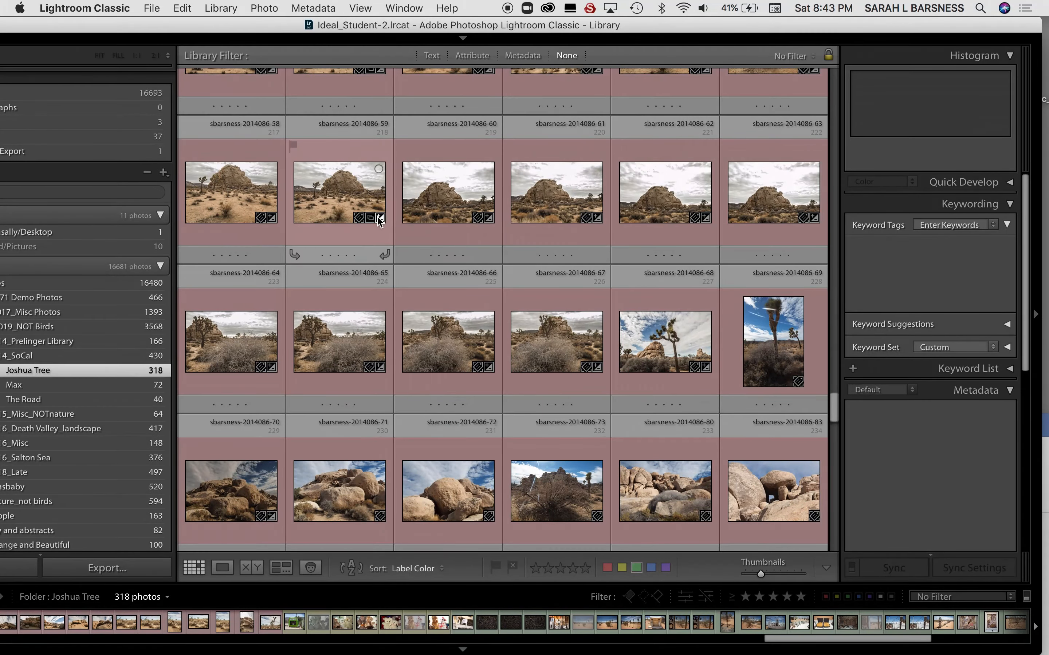
scroll(433, 203, "up", 15)
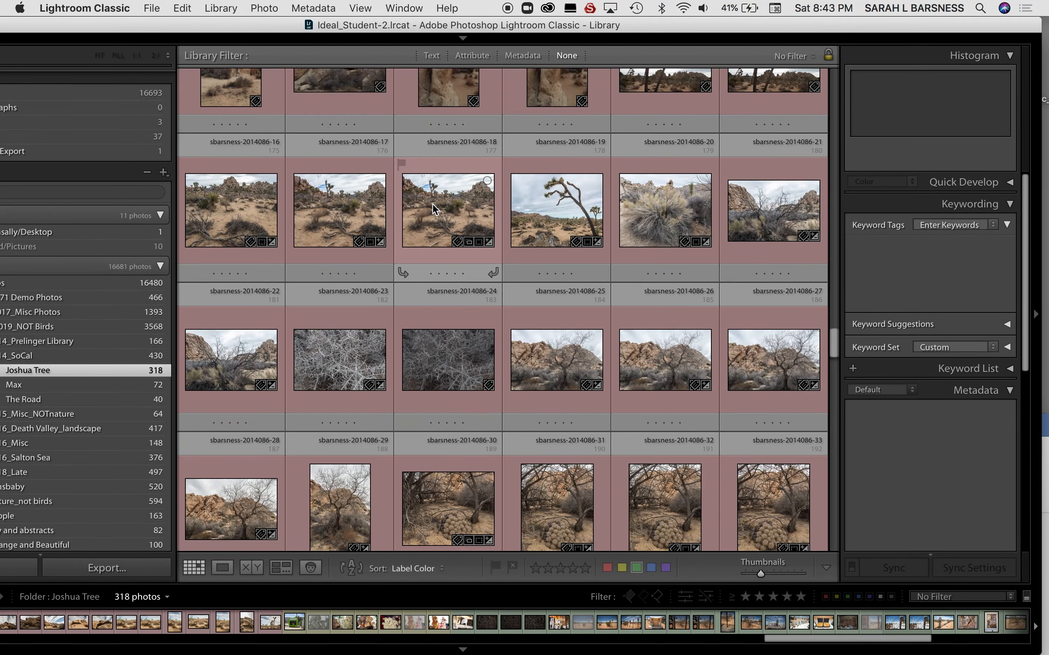
scroll(517, 337, "up", 18)
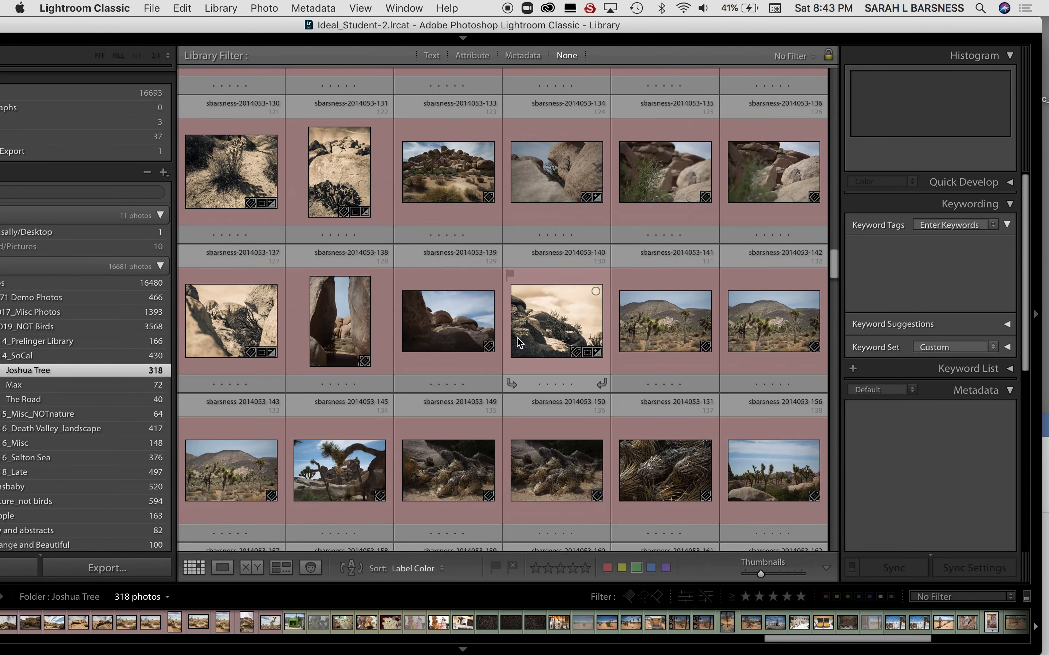
left_click(537, 186)
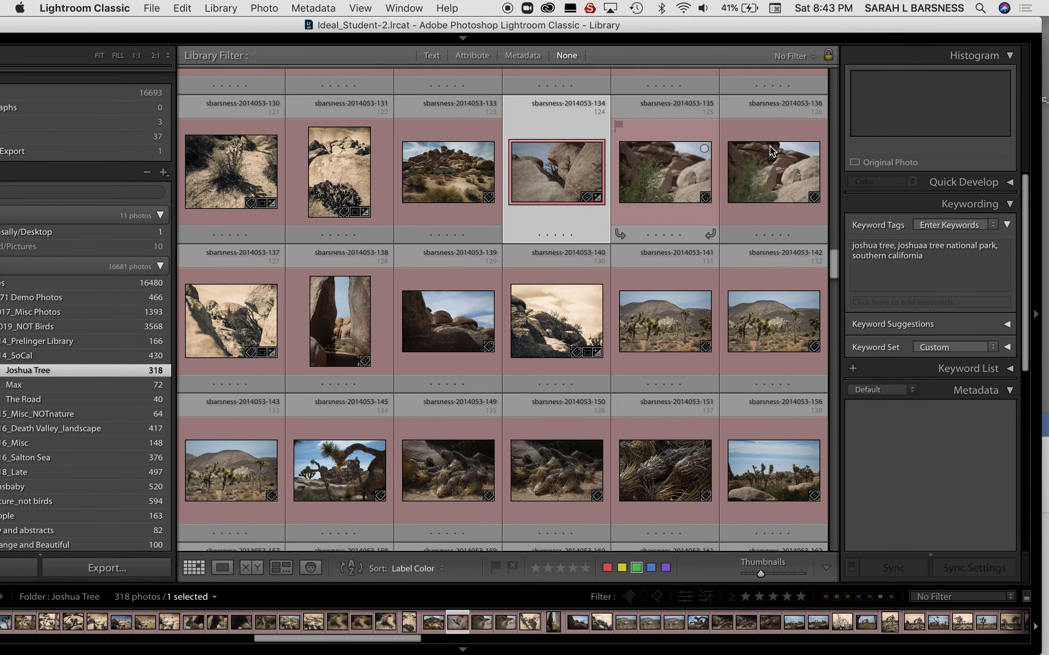
left_click(777, 171, "shift")
left_click(978, 262)
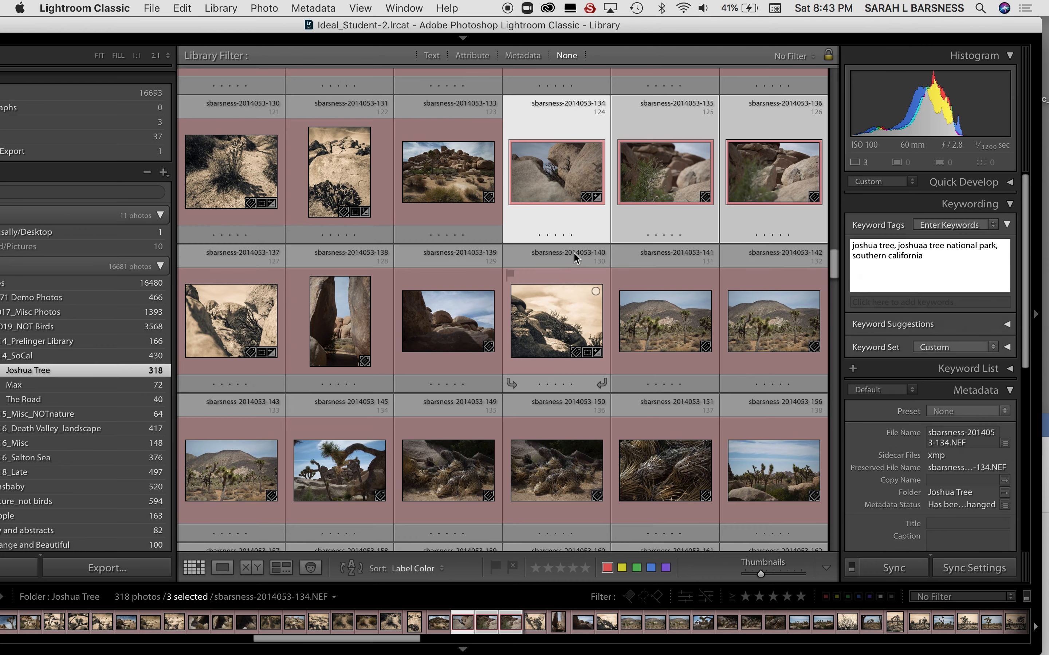
scroll(574, 257, "up", 20)
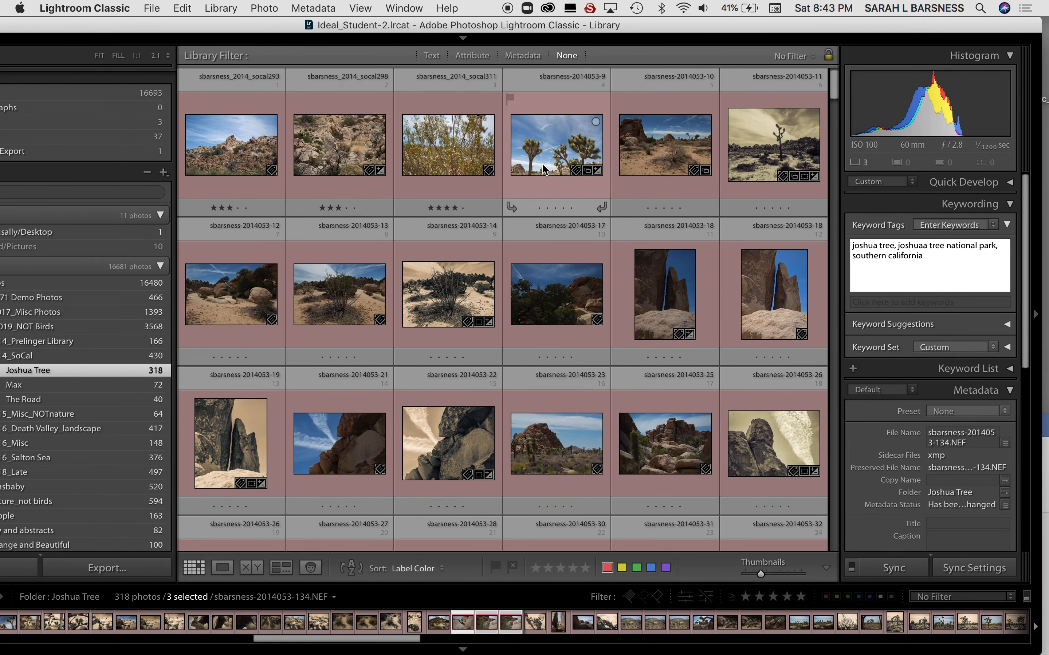
key("super+d")
Compare the keywords of the red-labeled photos socal311 and 2014053-22.
left_click(412, 165)
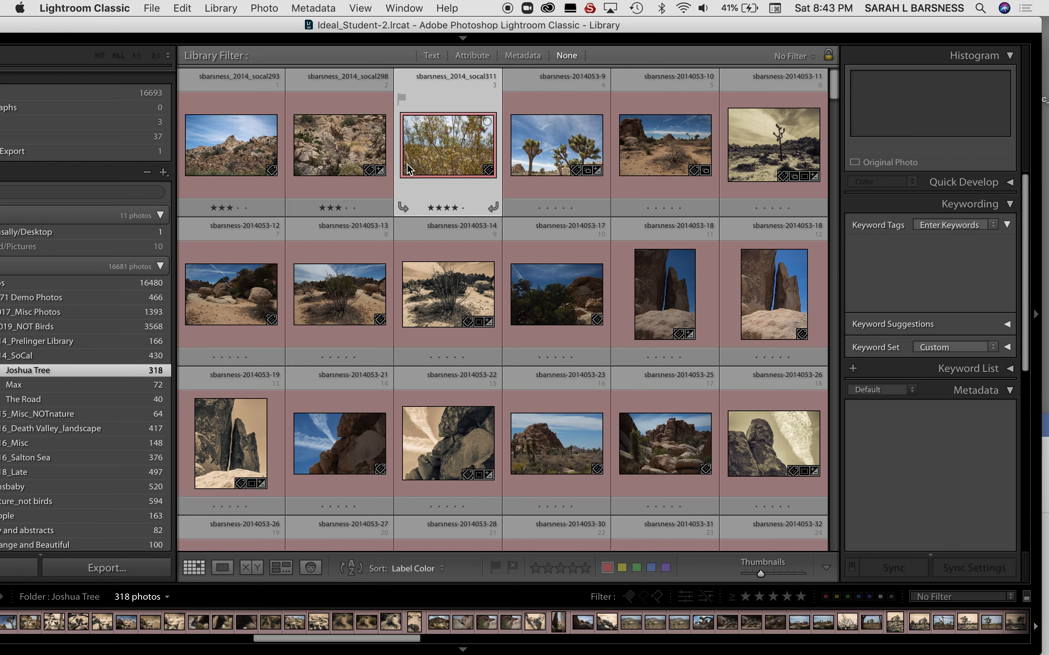
left_click(460, 431)
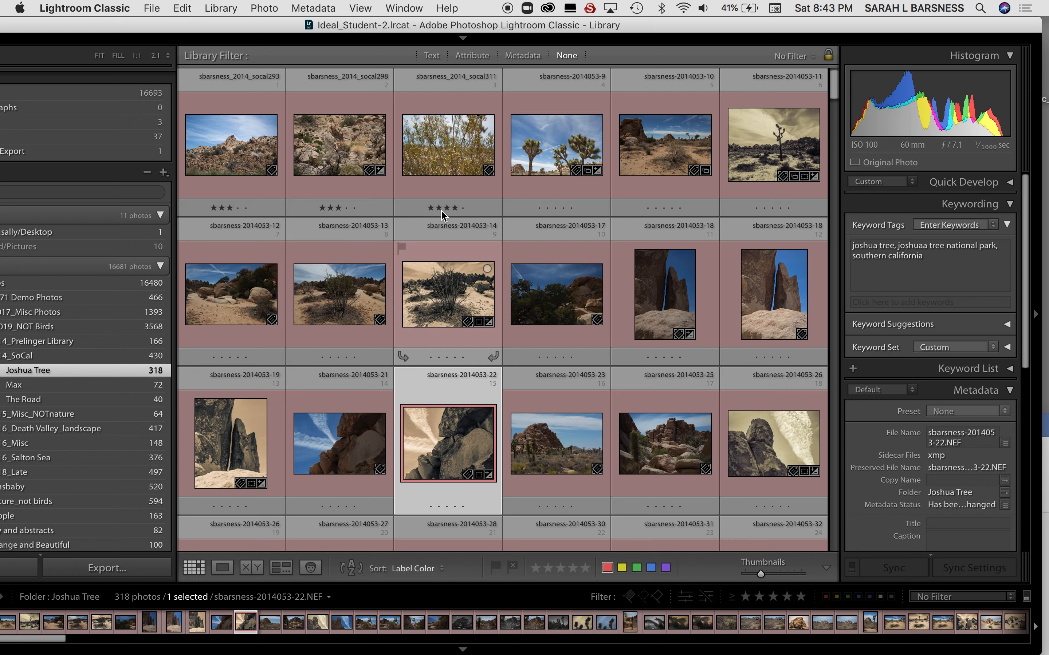
left_click(448, 157)
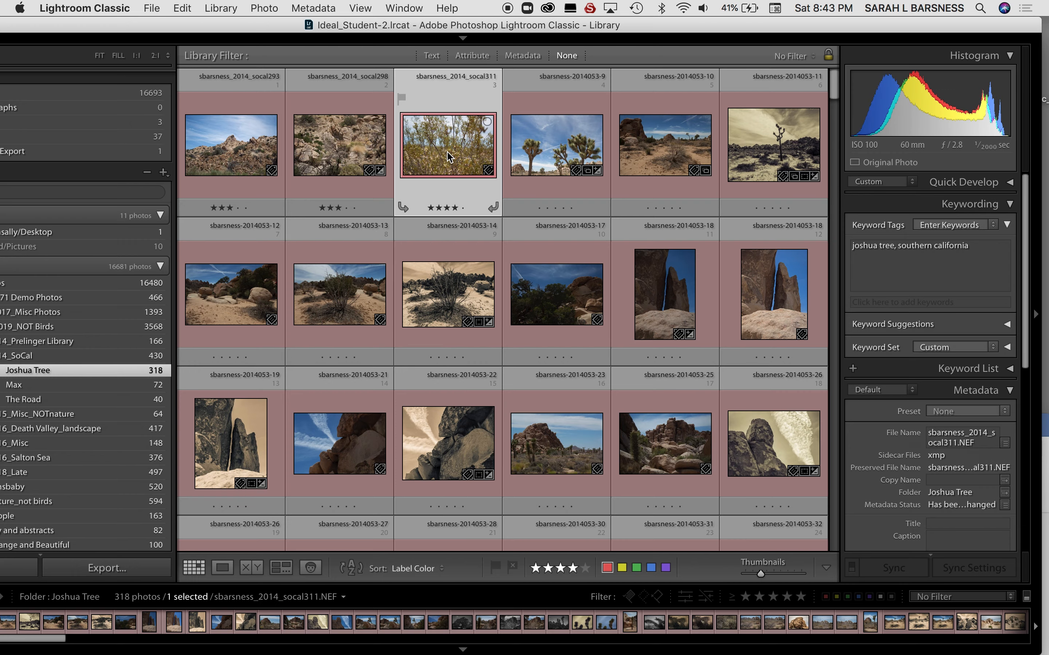
left_click(466, 437)
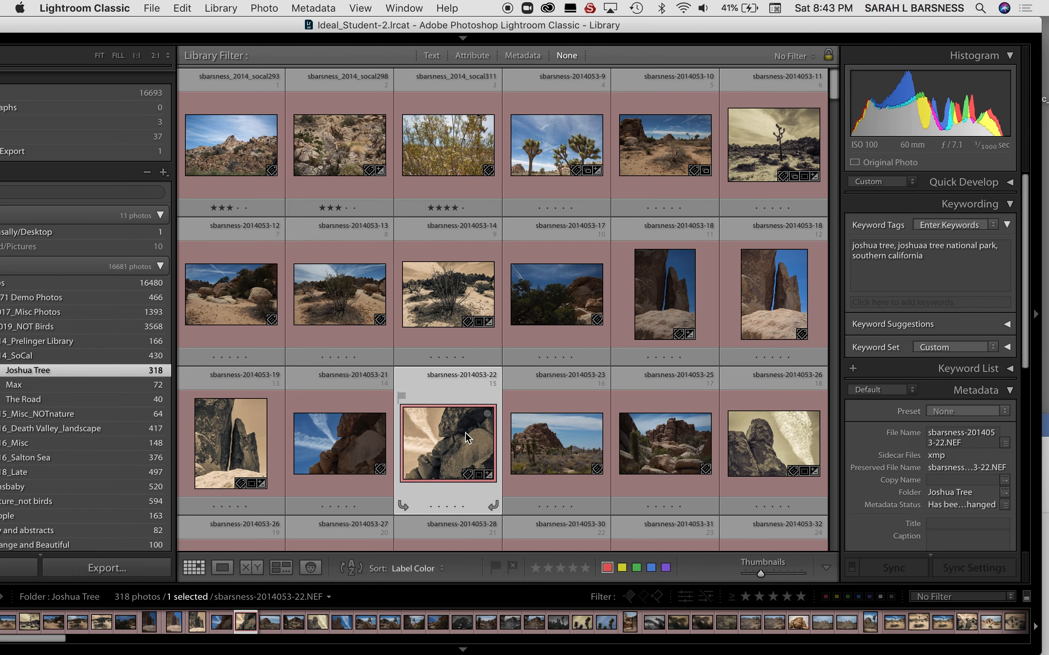
scroll(467, 437, "down", 10)
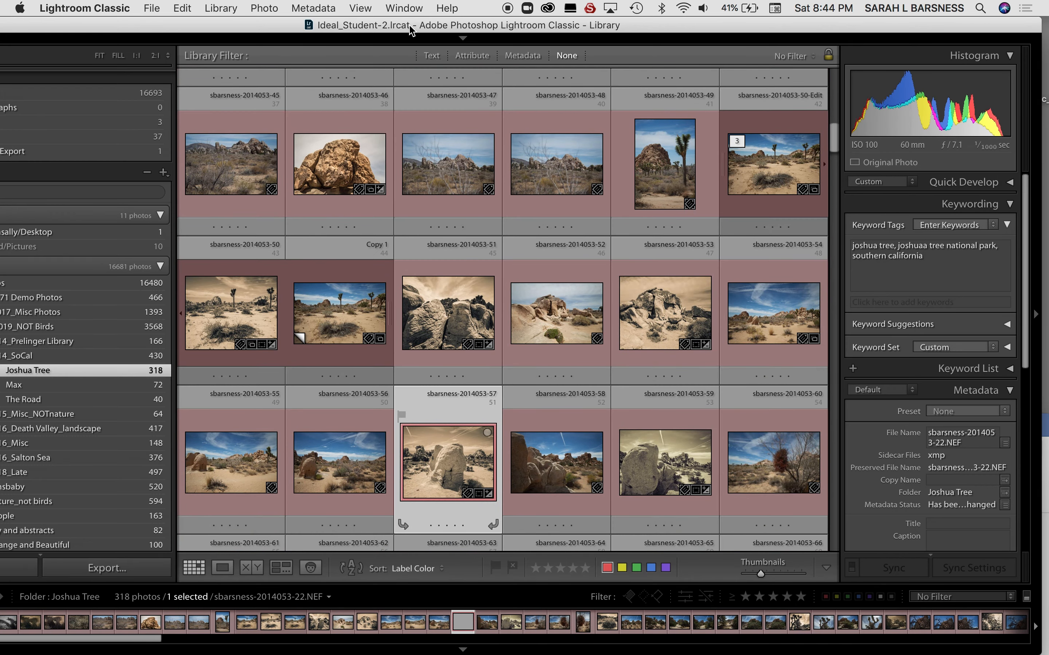
Bring the folder list into view, collapse the 2014_2019_NOT Birds folder and show the photos of the Demo Photos folder.
left_click_drag(411, 29, 501, 29)
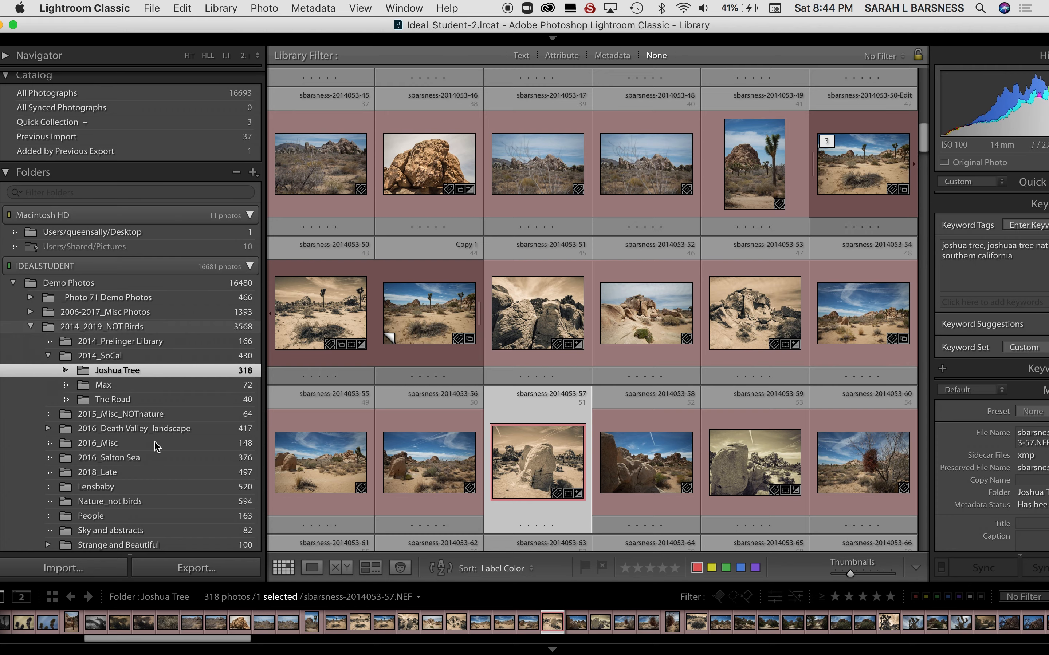
left_click(30, 327)
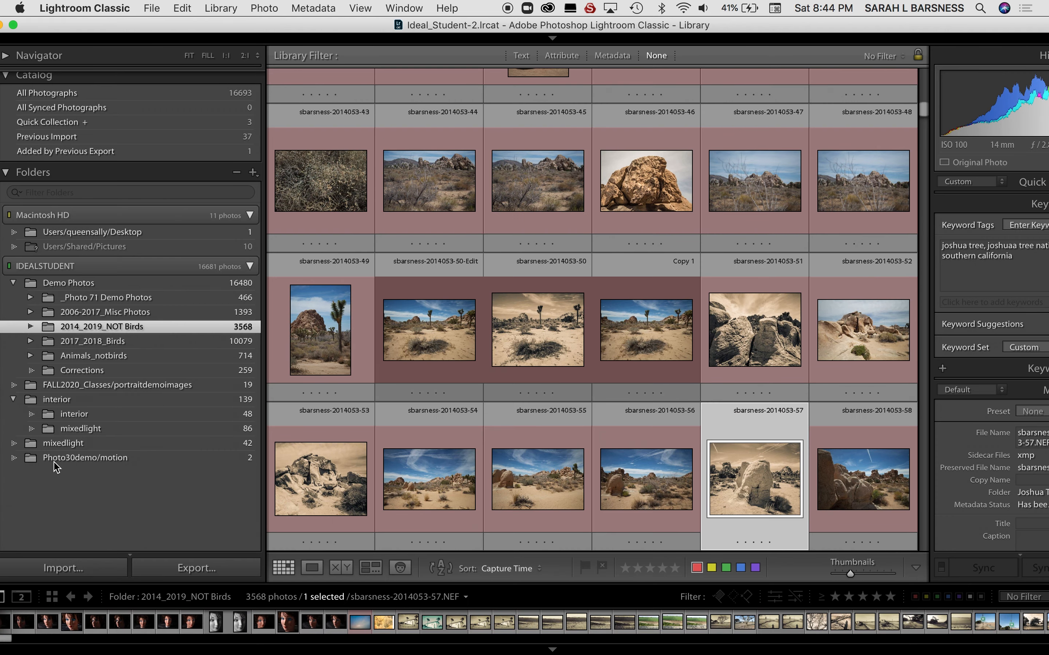
left_click(30, 326)
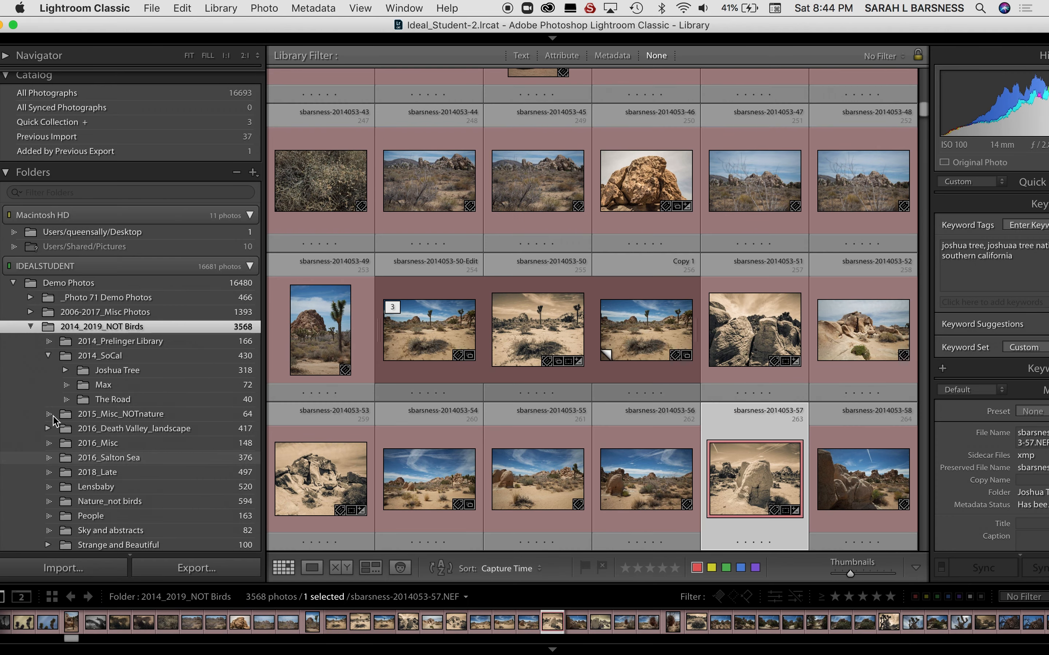
left_click(31, 327)
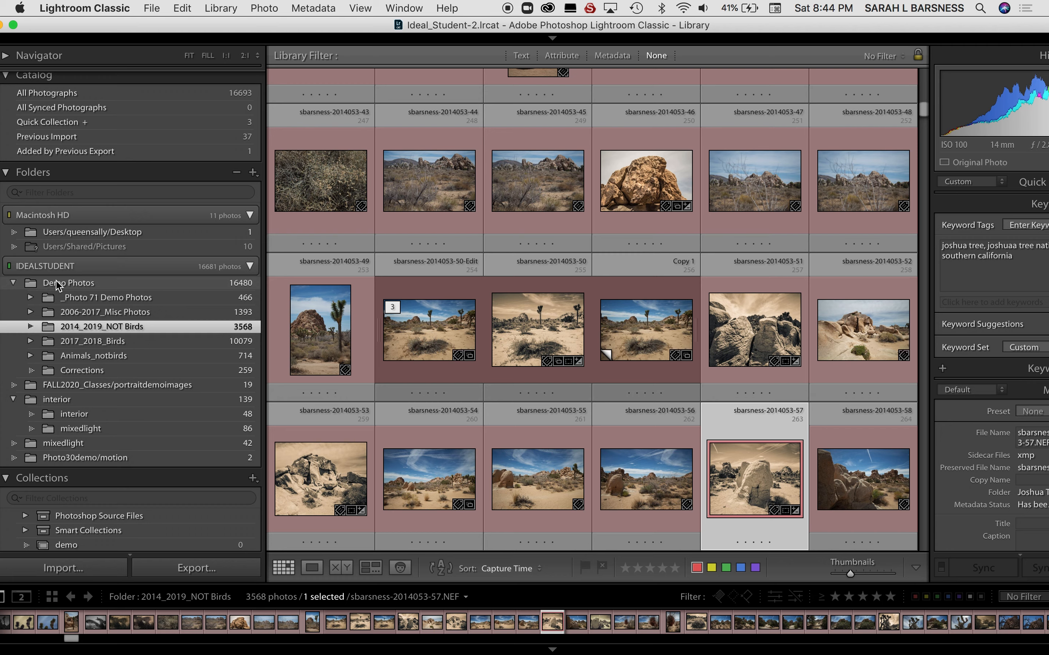
left_click(77, 286)
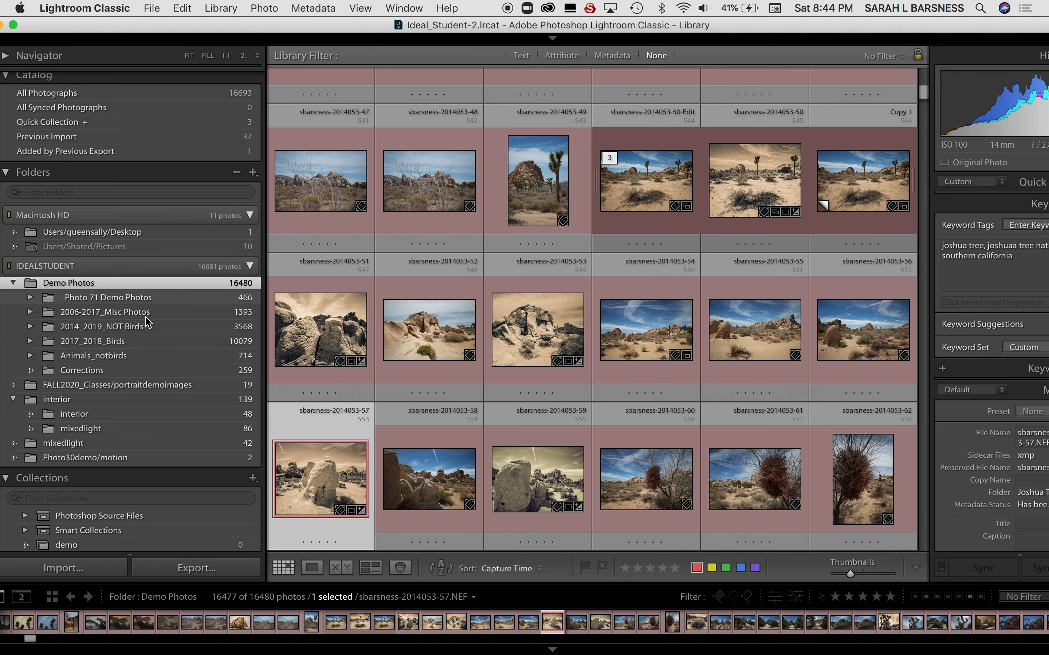
Collapse the Demo Photos folder and the IDEALSTUDENT drive's folder list.
scroll(252, 266, "up", 1)
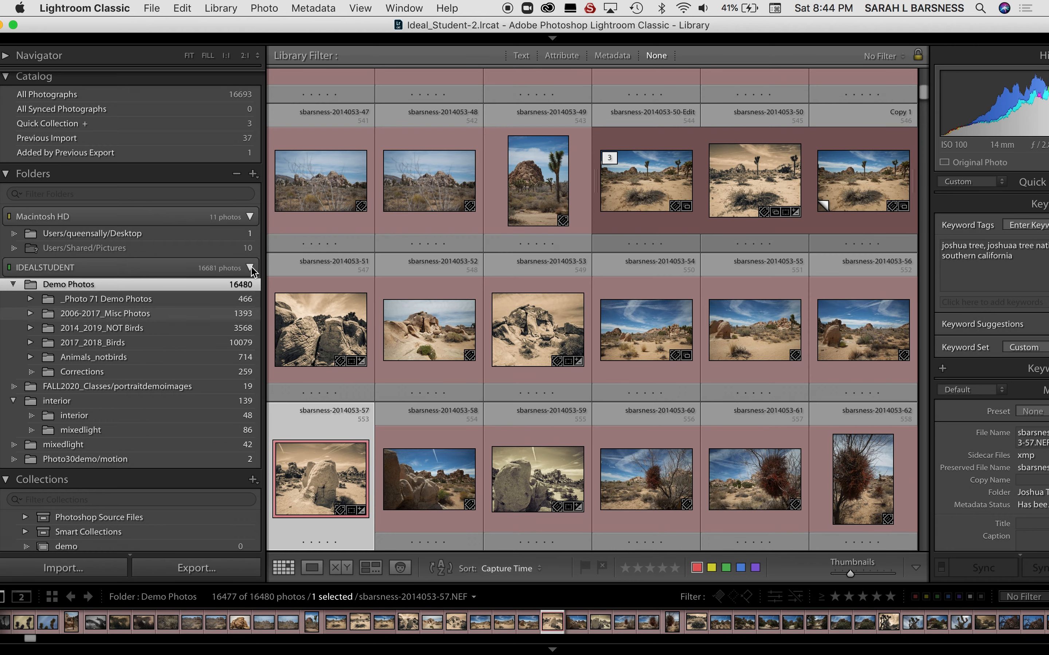
scroll(252, 271, "up", 3)
scroll(13, 299, "down", 3)
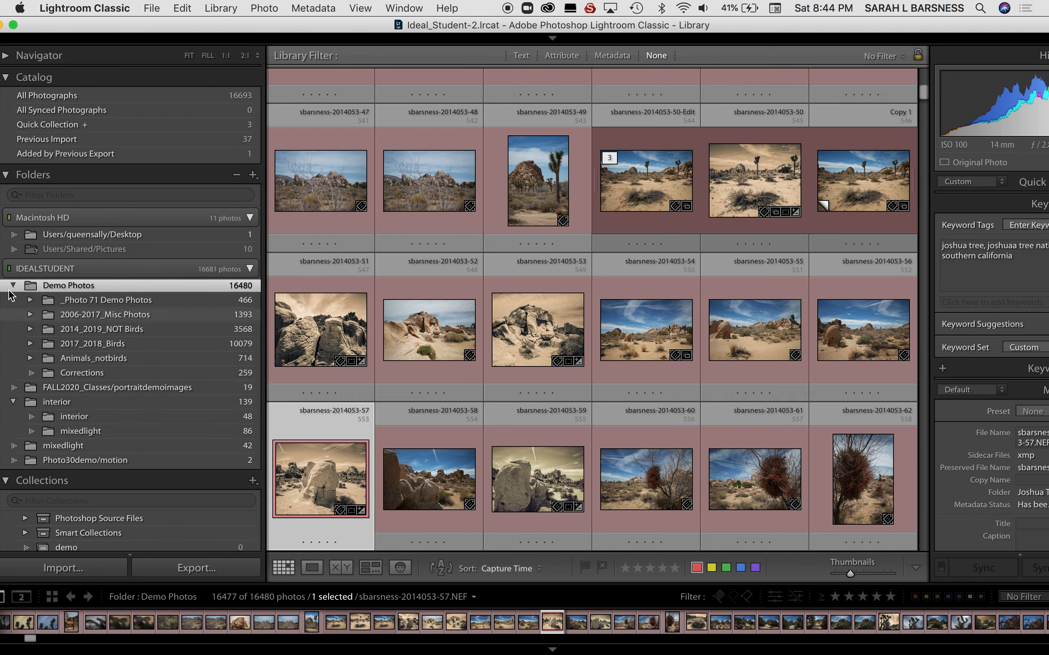
left_click(13, 286)
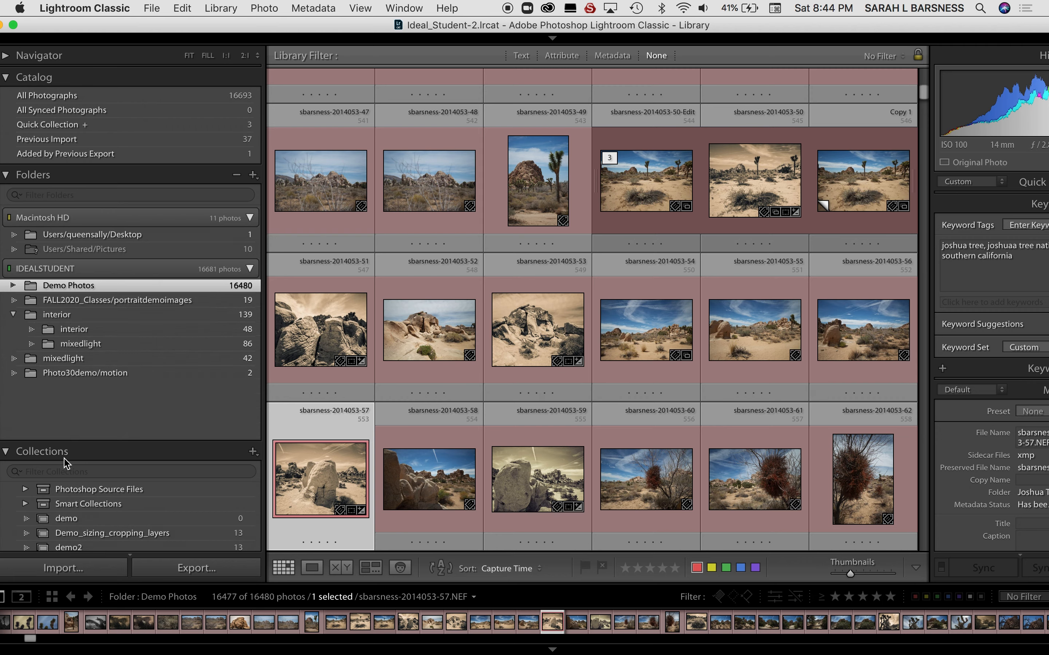
left_click(111, 271)
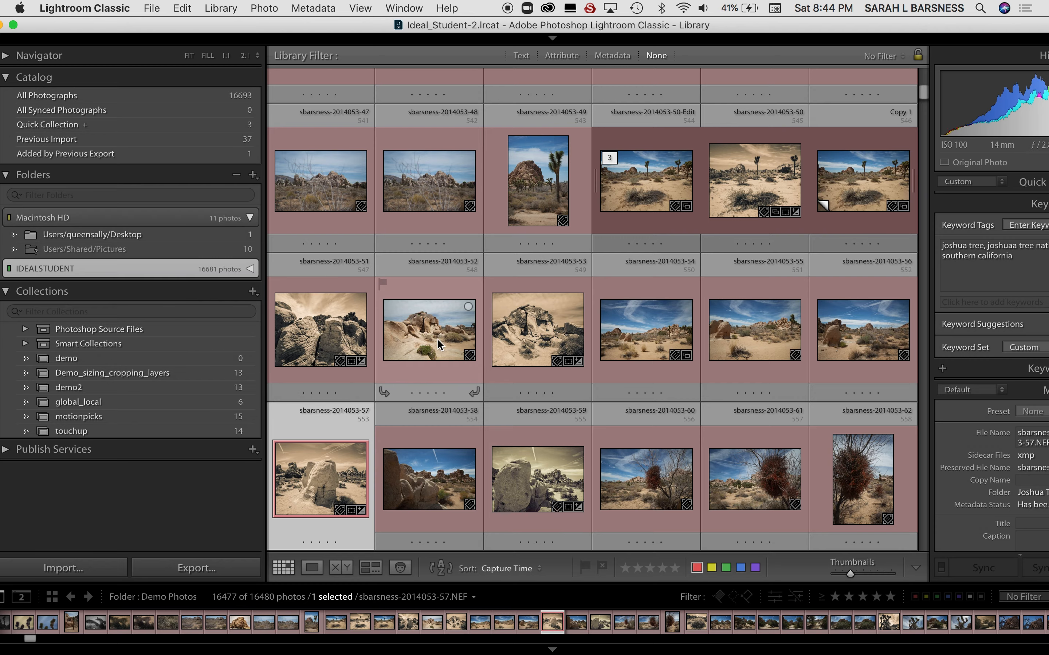
Expand the IDEALSTUDENT drive's folder list and collapse it again.
scroll(517, 349, "up", 15)
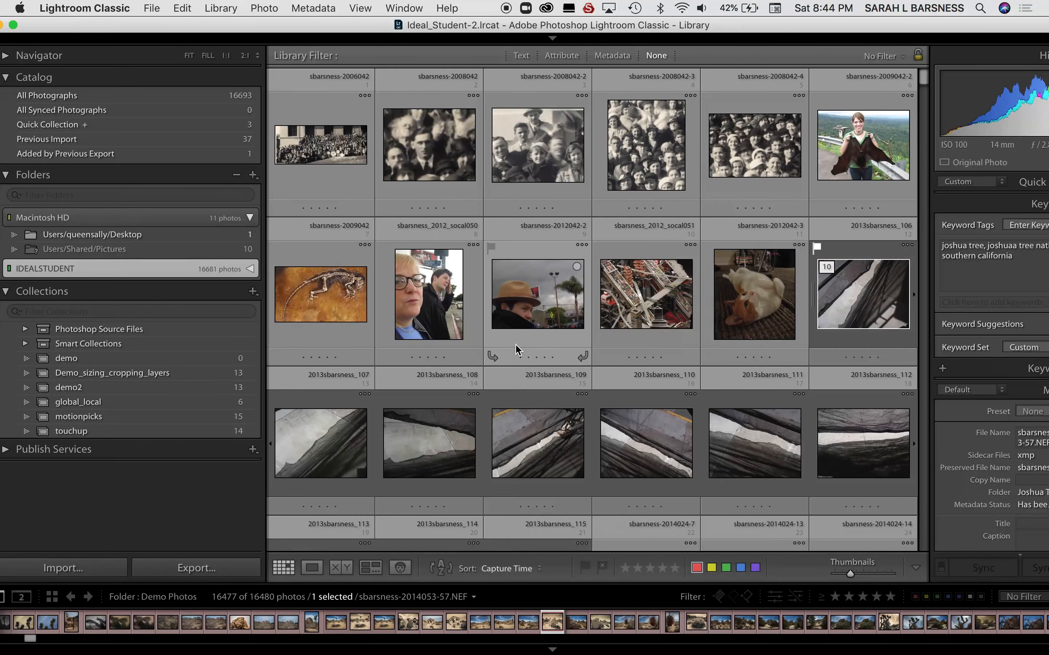
left_click(173, 272)
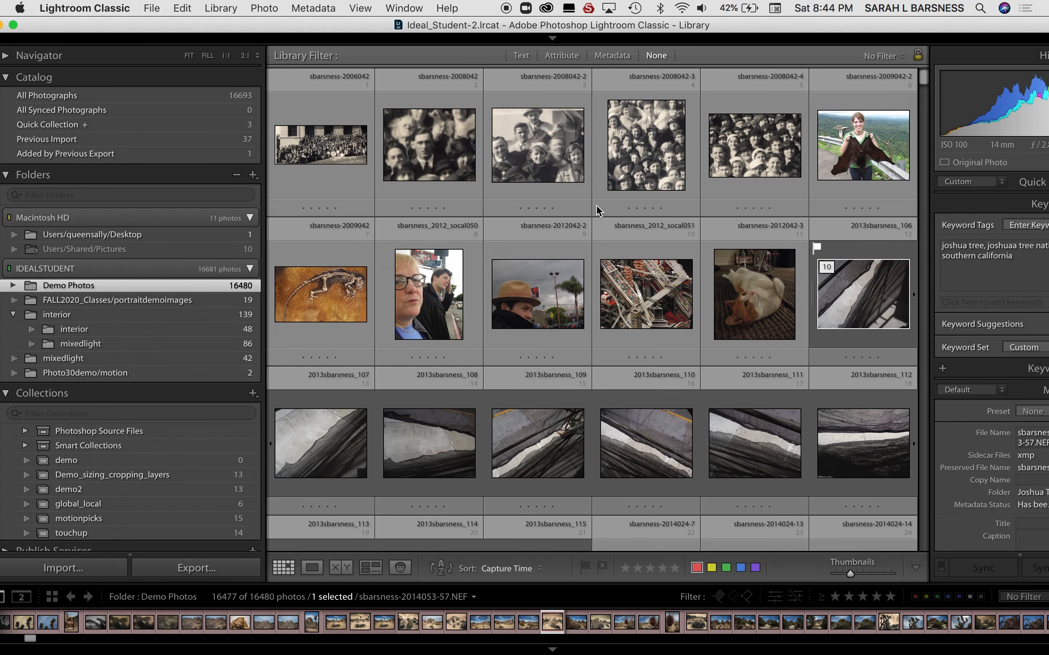
left_click(208, 274)
left_click(210, 267)
left_click(212, 269)
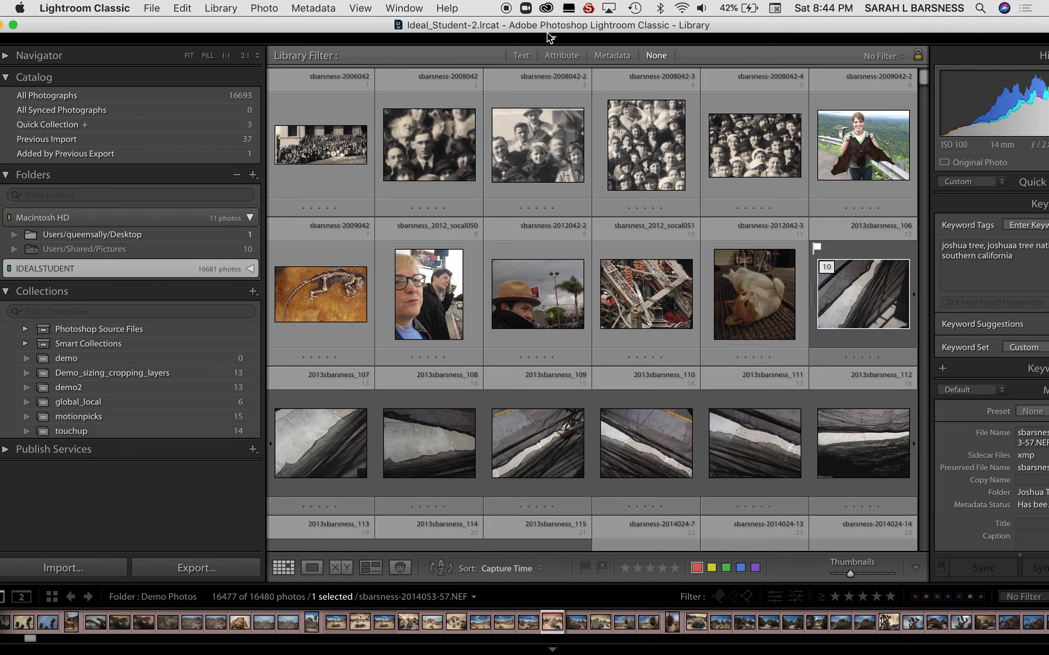
Filter the Demo Photos by the text "joshua tree national park" in any searchable field and show the matching photos from the first one.
left_click(521, 55)
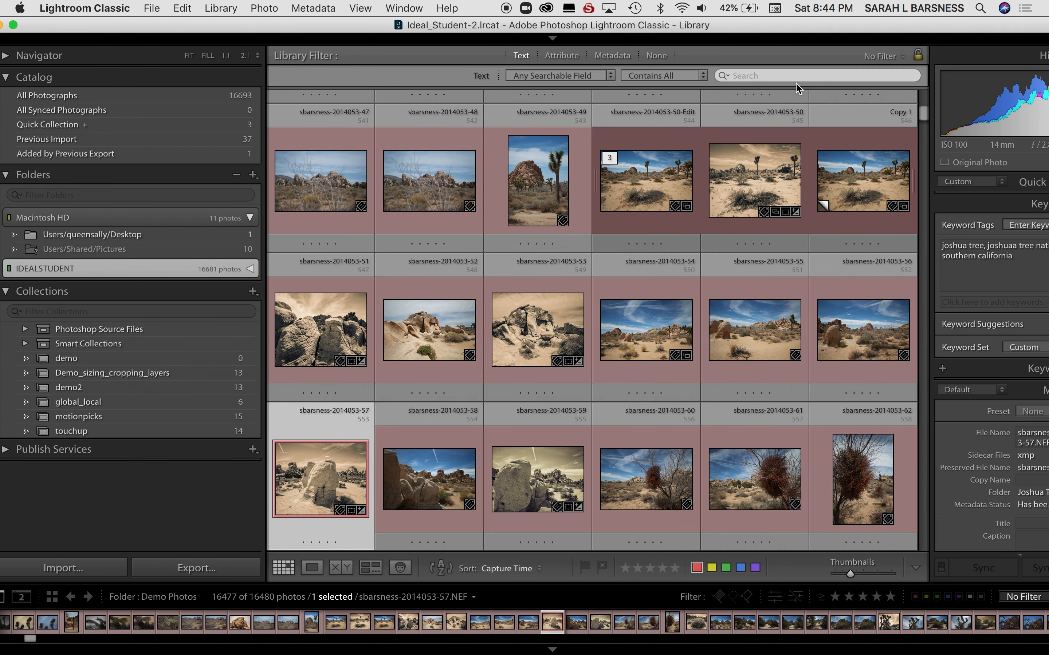
scroll(716, 307, "up", 20)
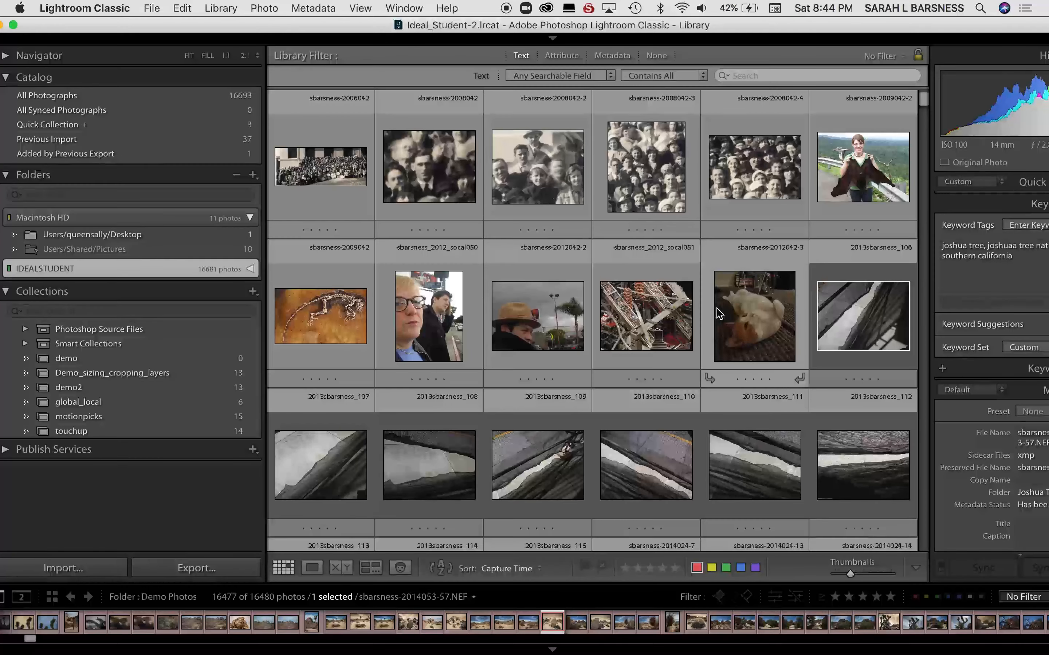
left_click(749, 79)
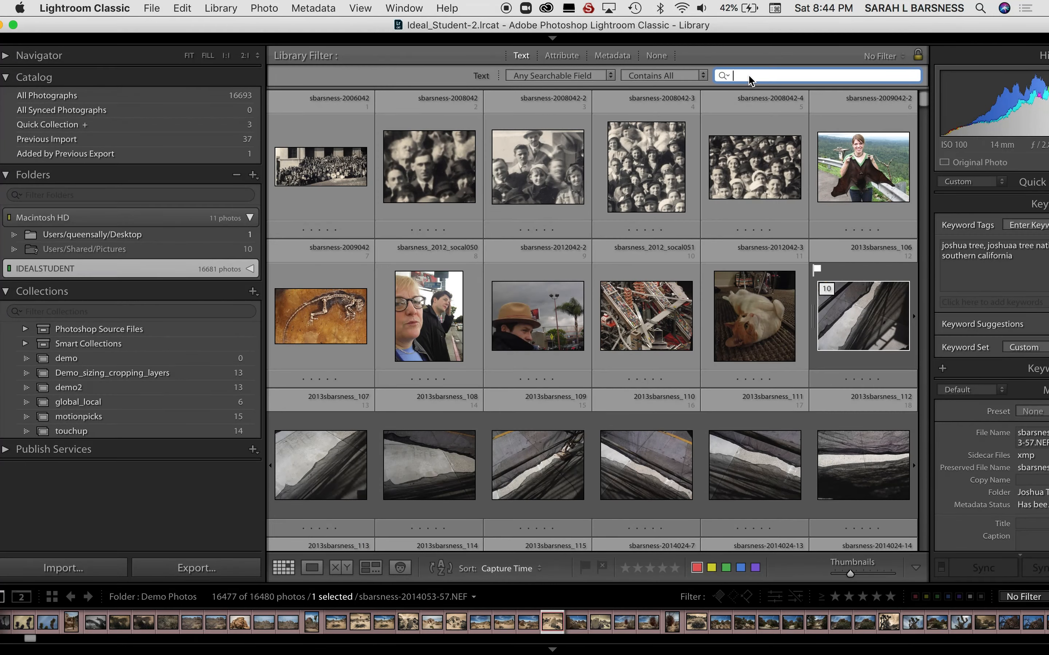
type("joshua tre")
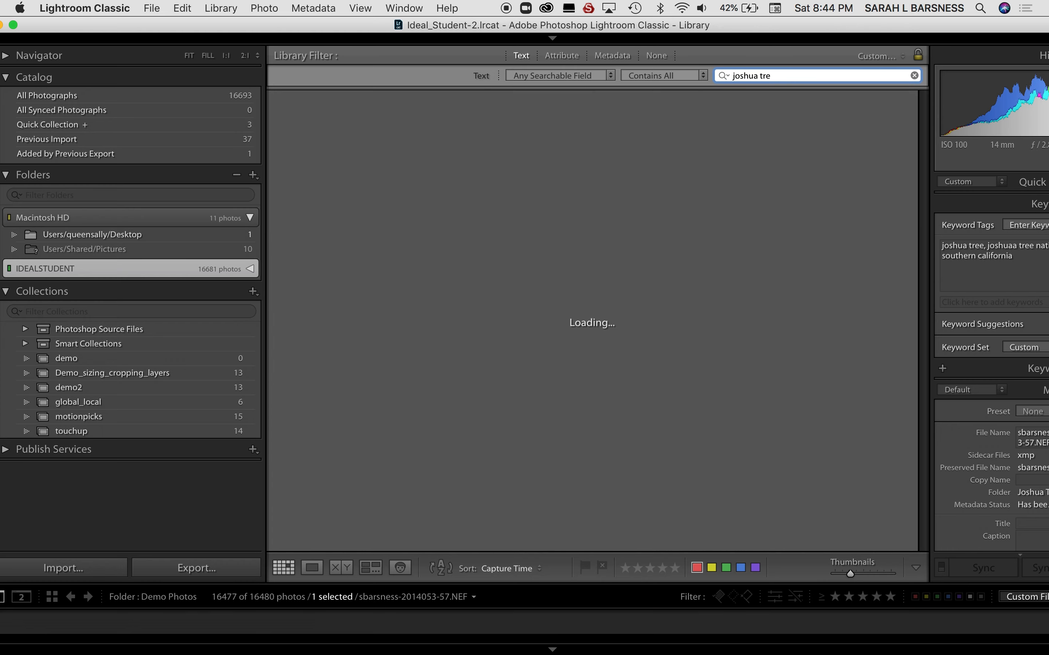
type("e nation")
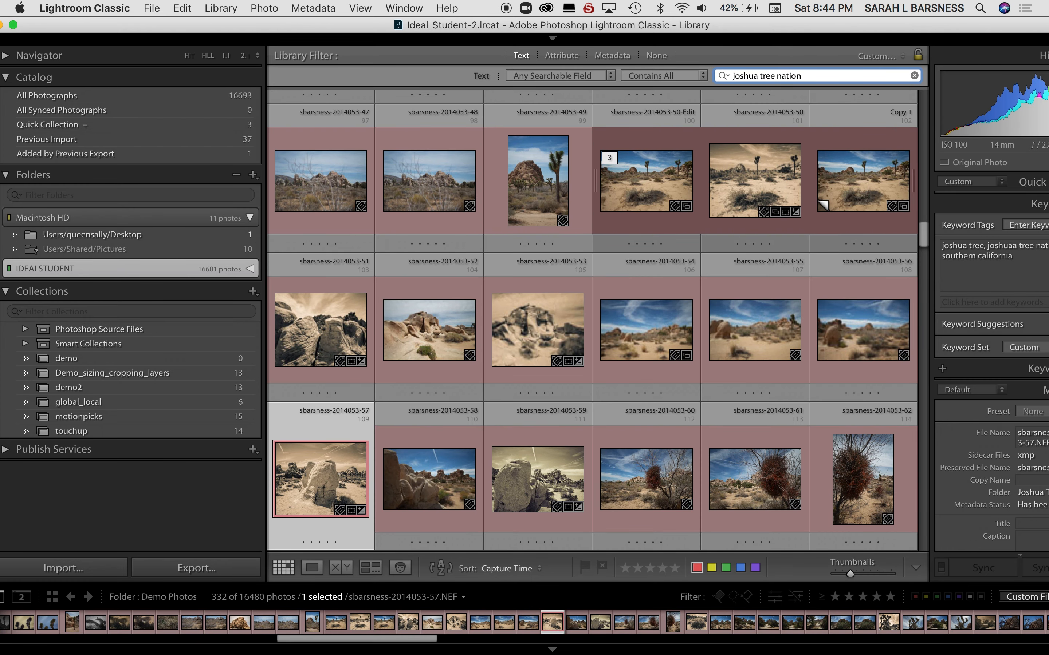
type("al park")
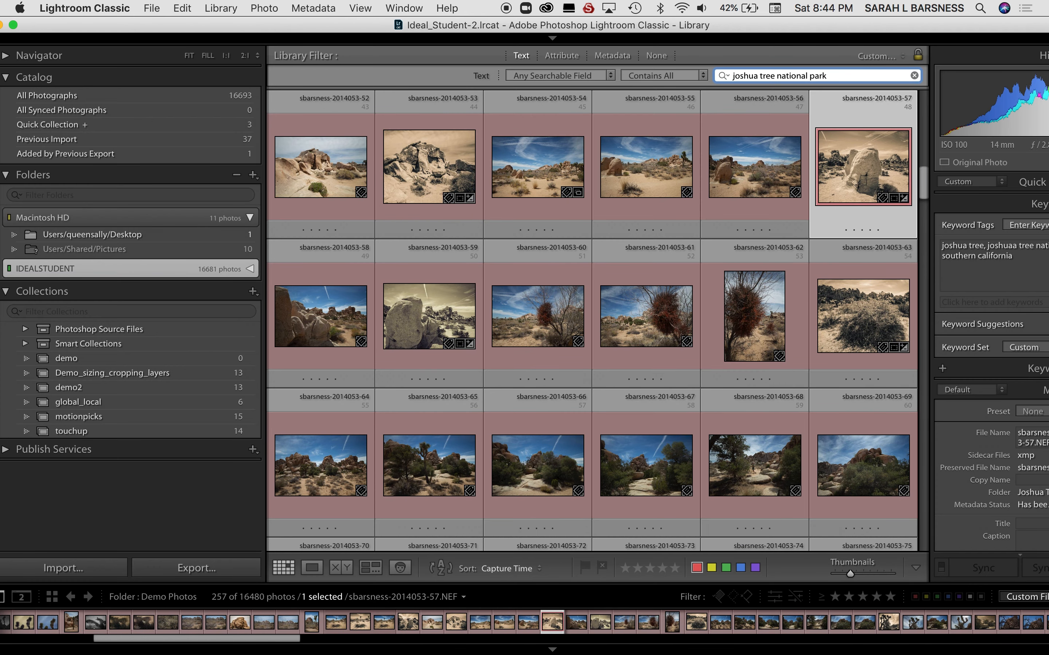
key("super+a")
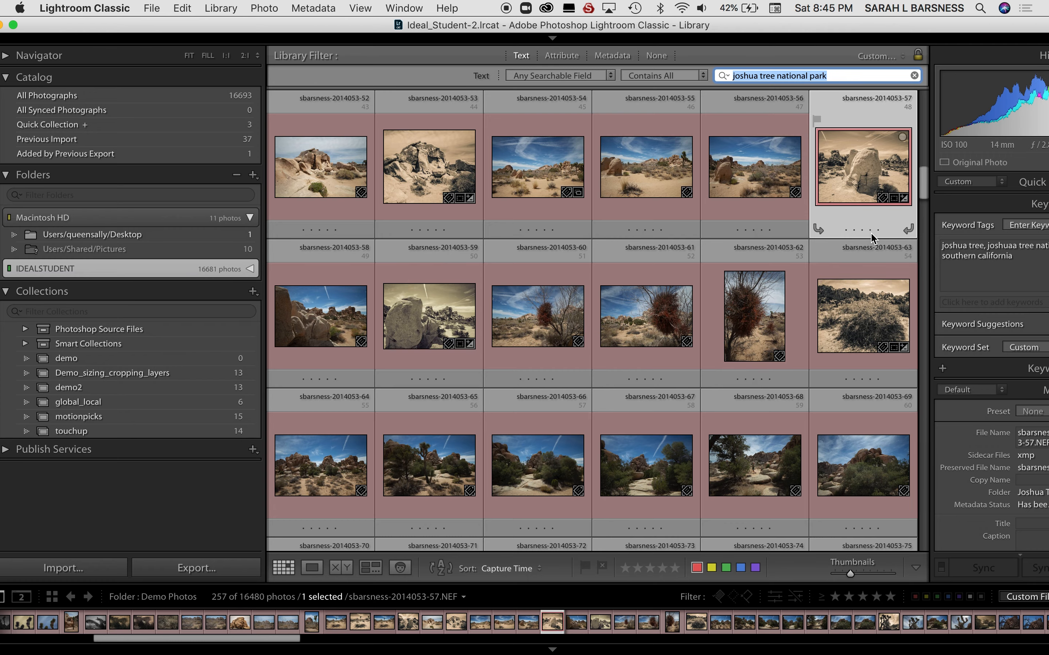
left_click_drag(923, 188, 888, 37)
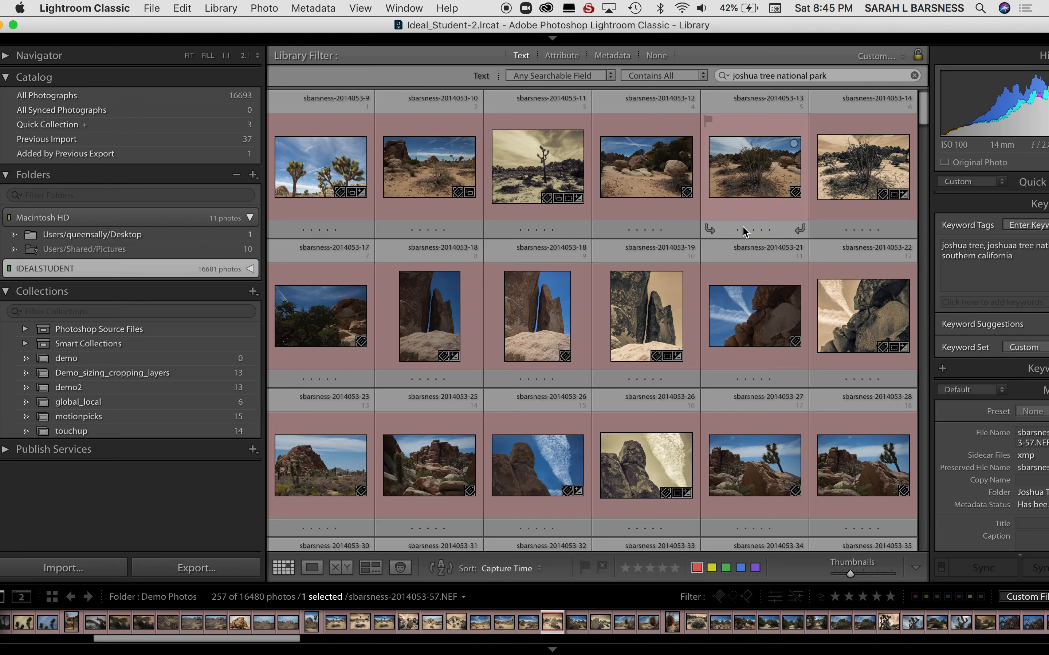